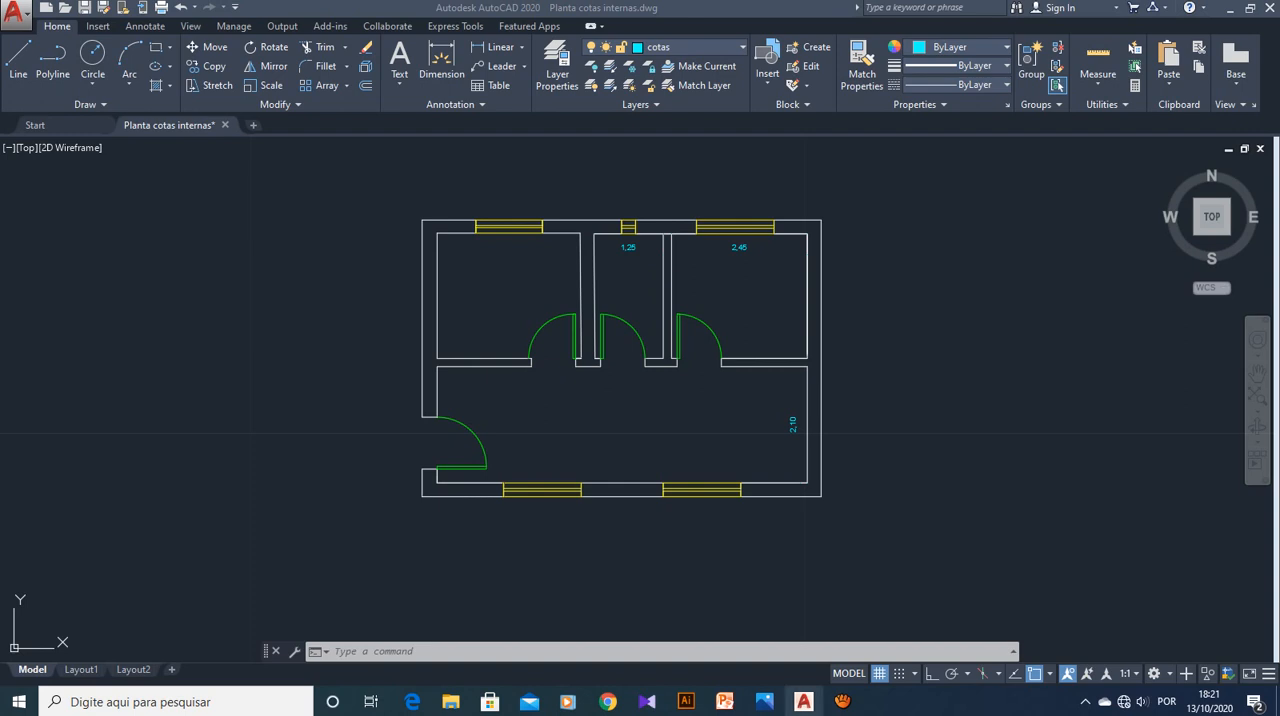
Create a new dimension style named "Cotas Externas" starting from Cotas Internas, for all dimensions
{"action": "left_click", "coordinate": [843, 701]}
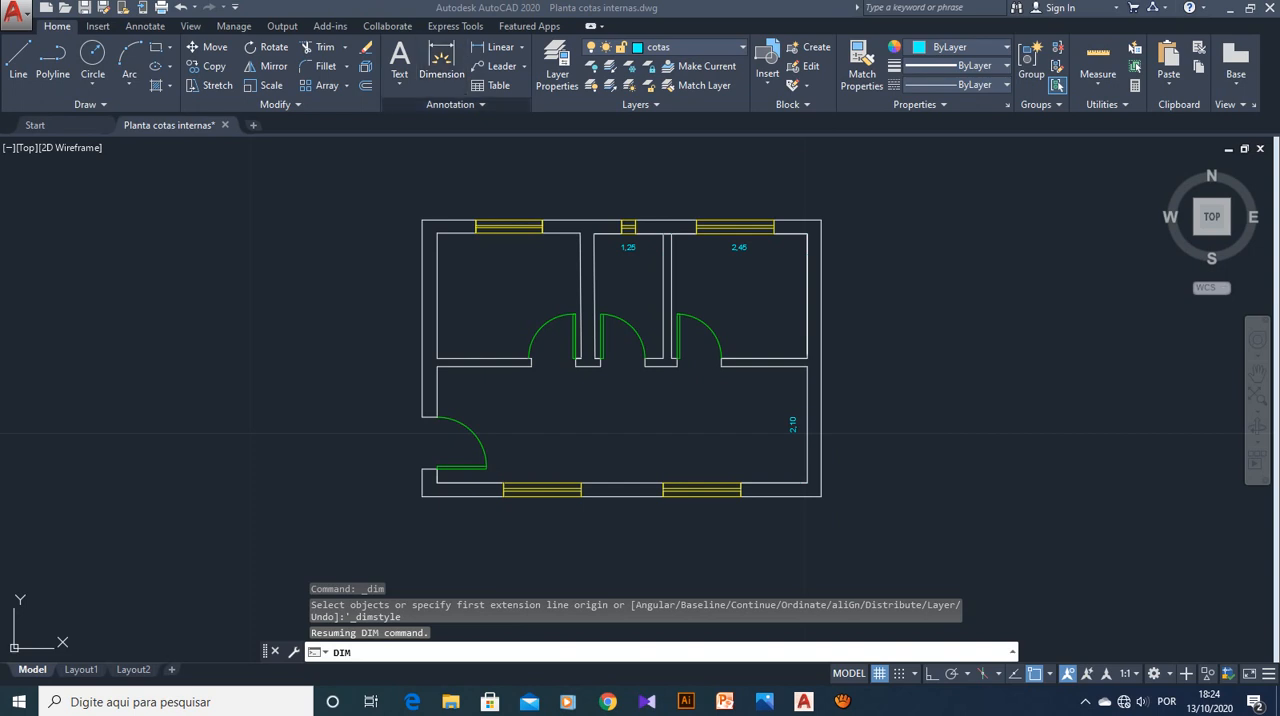
{"action": "left_click", "coordinate": [456, 105]}
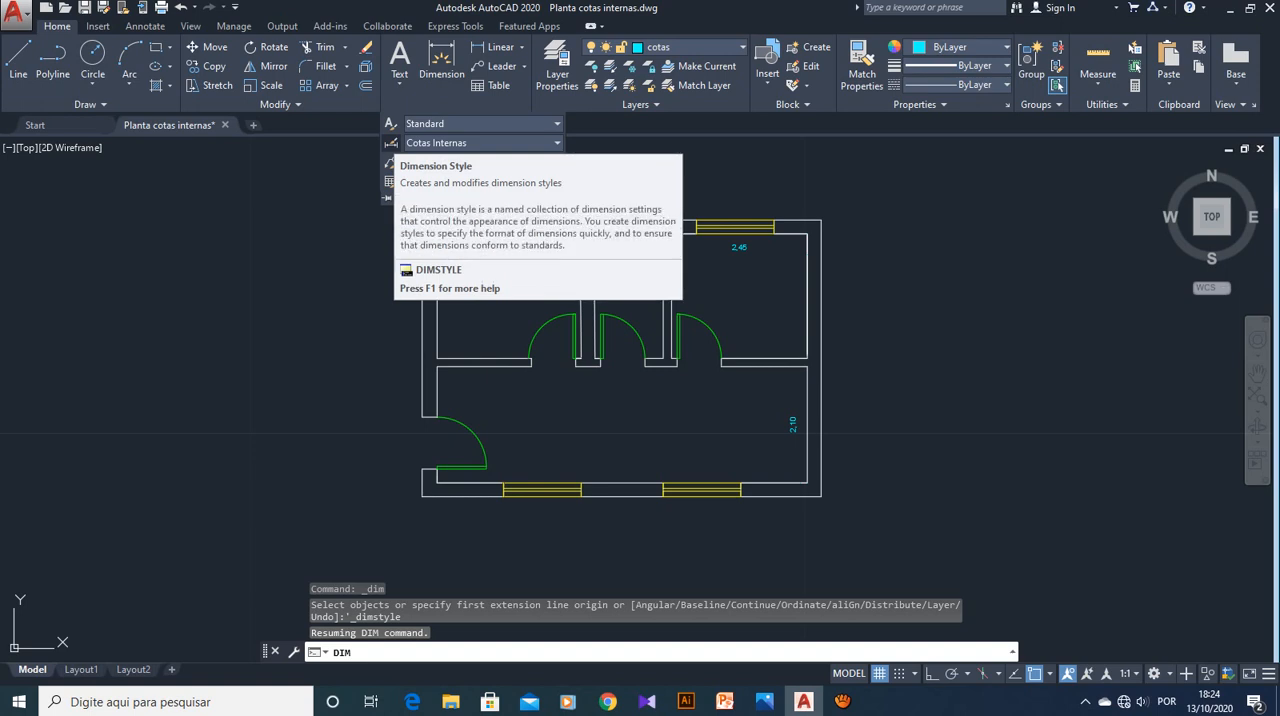
{"action": "left_click", "coordinate": [391, 143]}
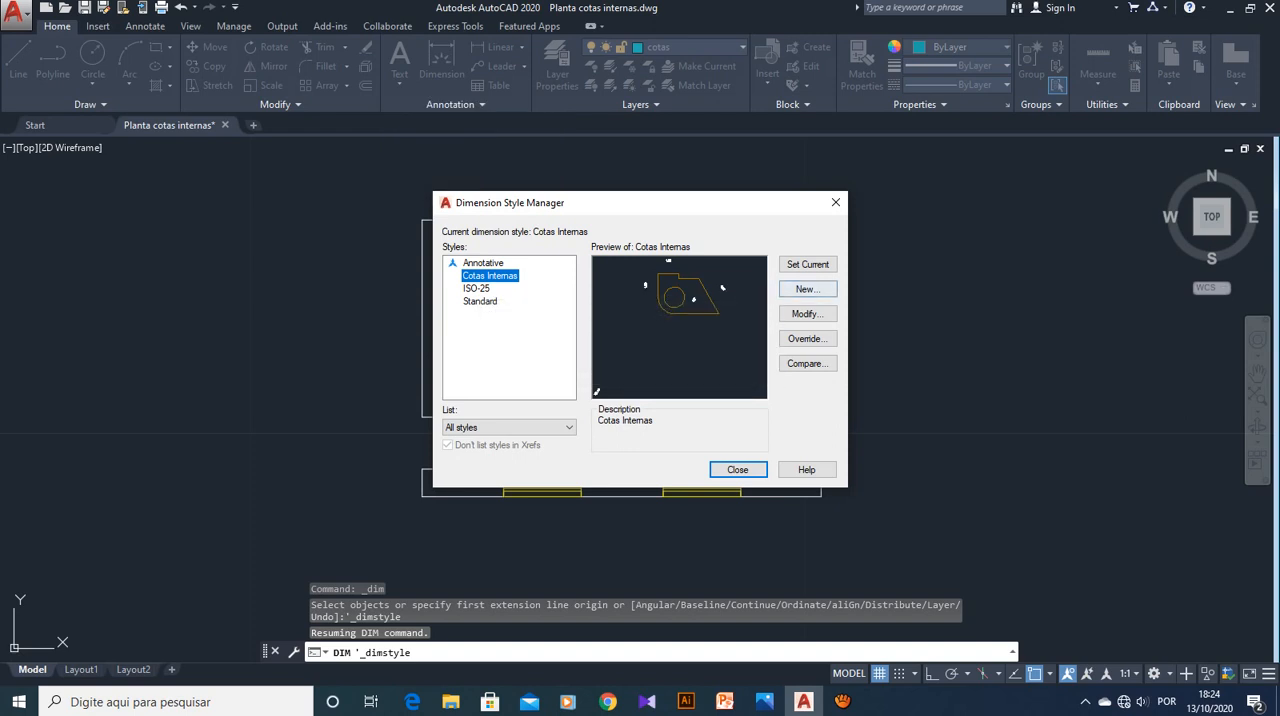
{"action": "left_click", "coordinate": [807, 289]}
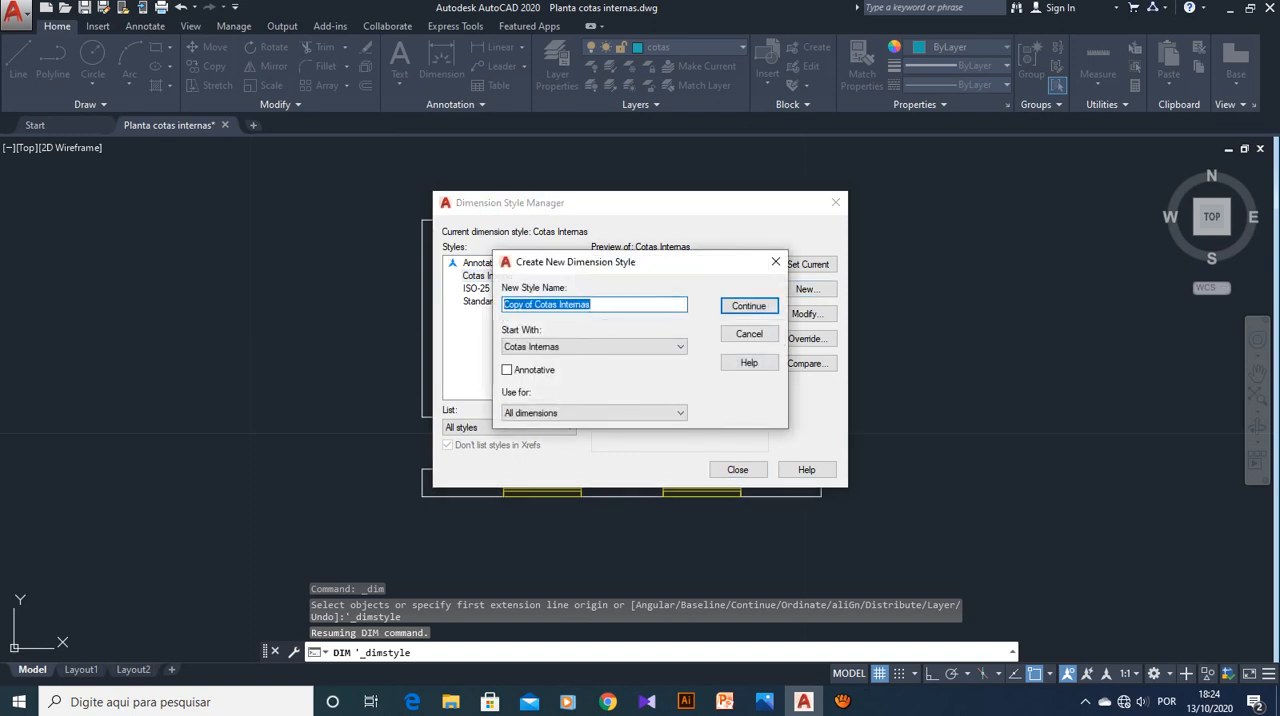
{"action": "type", "text": "Cota"}
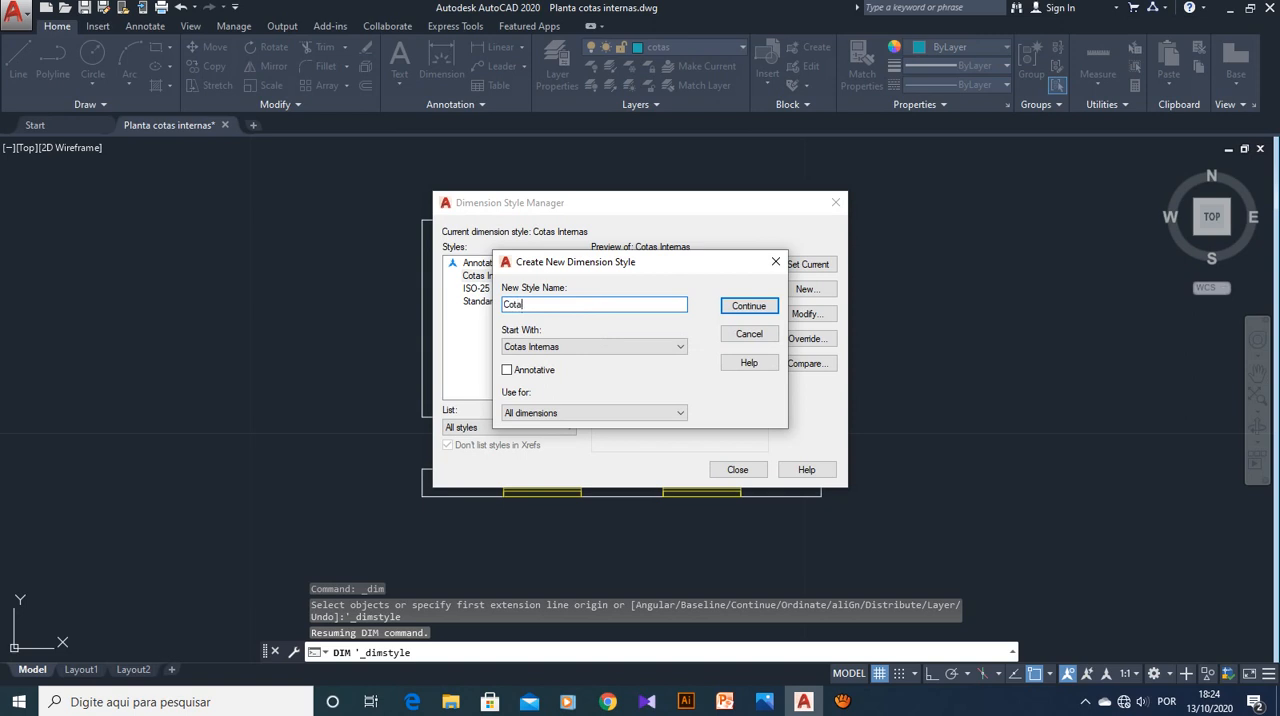
{"action": "type", "text": "s Externas"}
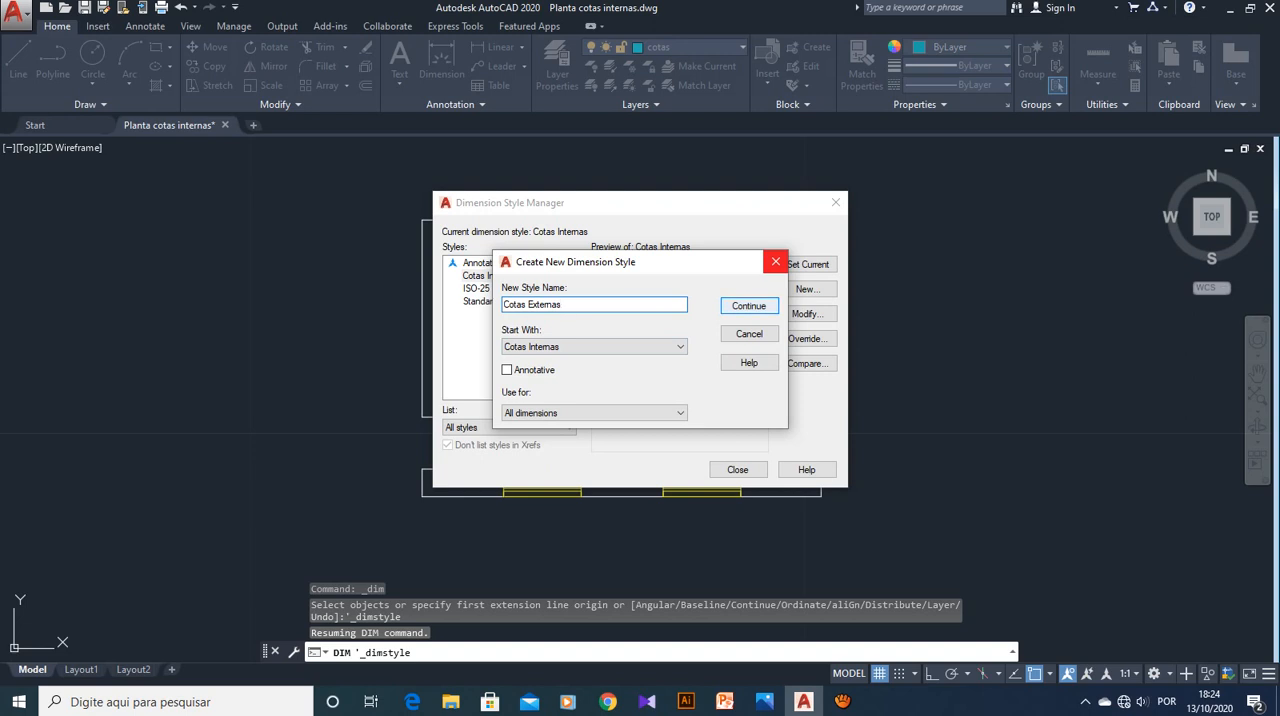
{"action": "left_click", "coordinate": [775, 261]}
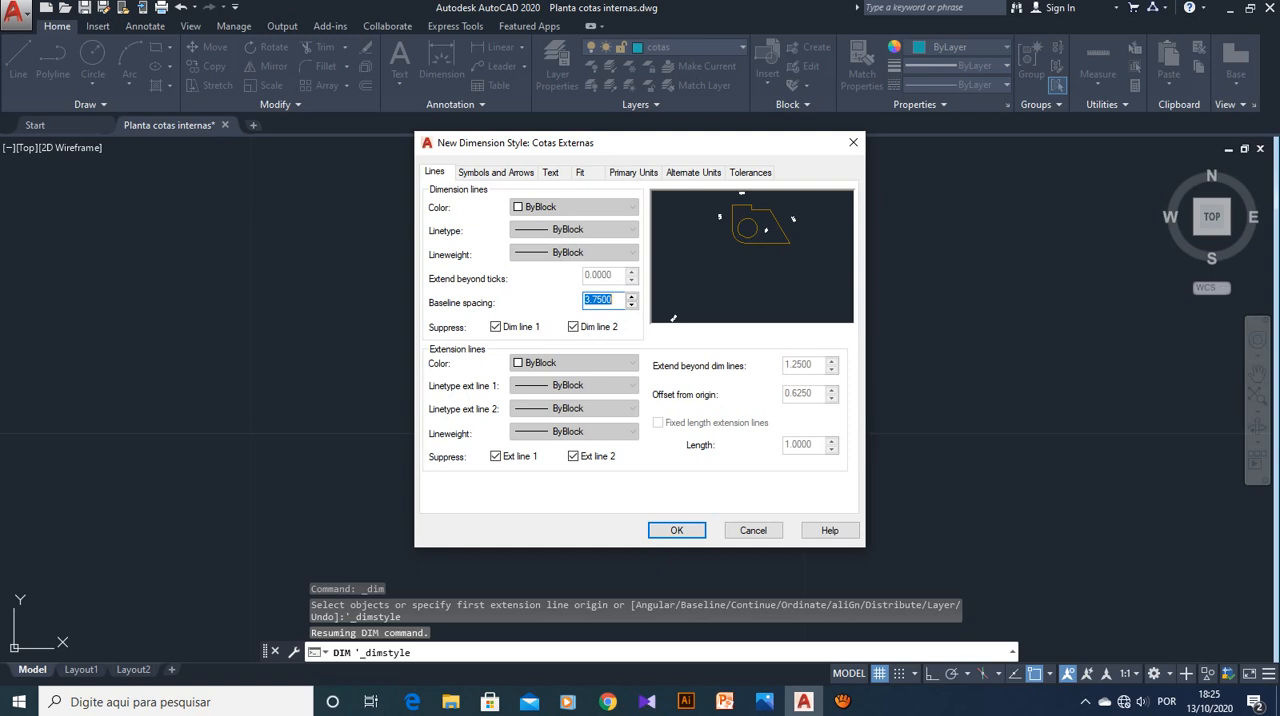
Turn off suppression of both dimension lines and both extension lines in the Cotas Externas style and save it
{"action": "key", "text": "Tab"}
{"action": "key", "text": "space"}
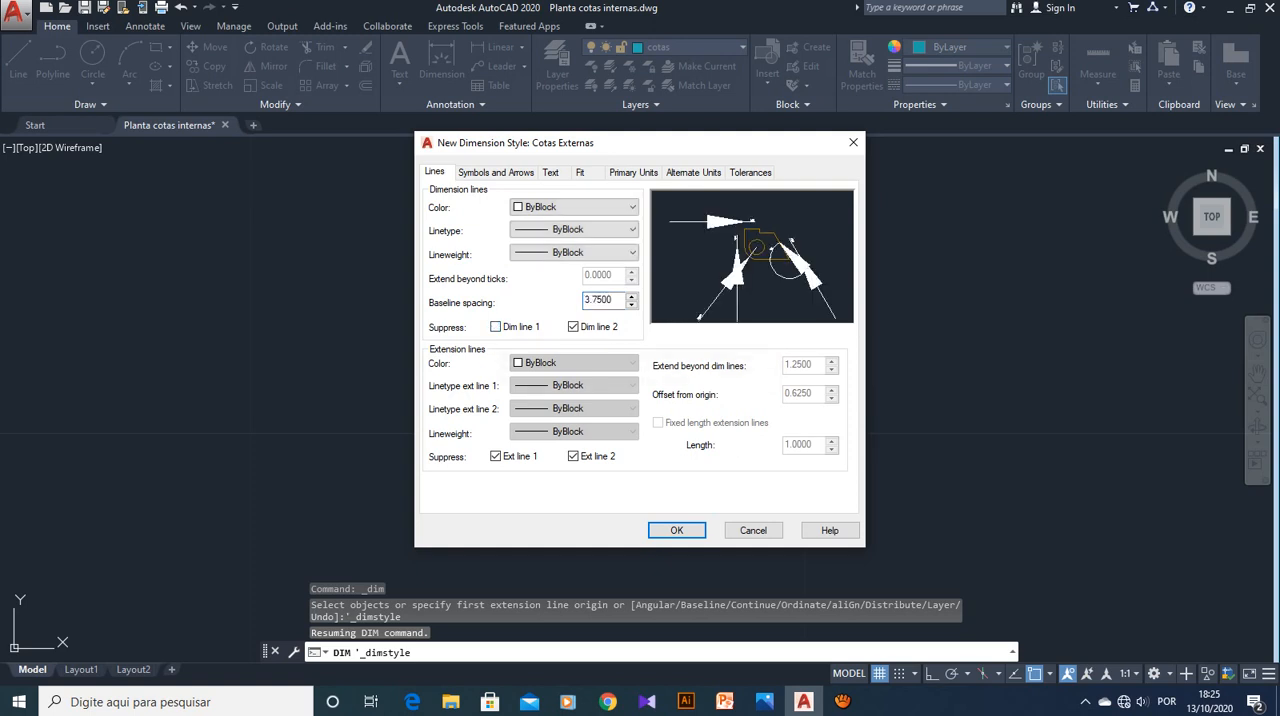
{"action": "key", "text": "Tab"}
{"action": "key", "text": "space"}
{"action": "key", "text": "Tab"}
{"action": "key", "text": "space"}
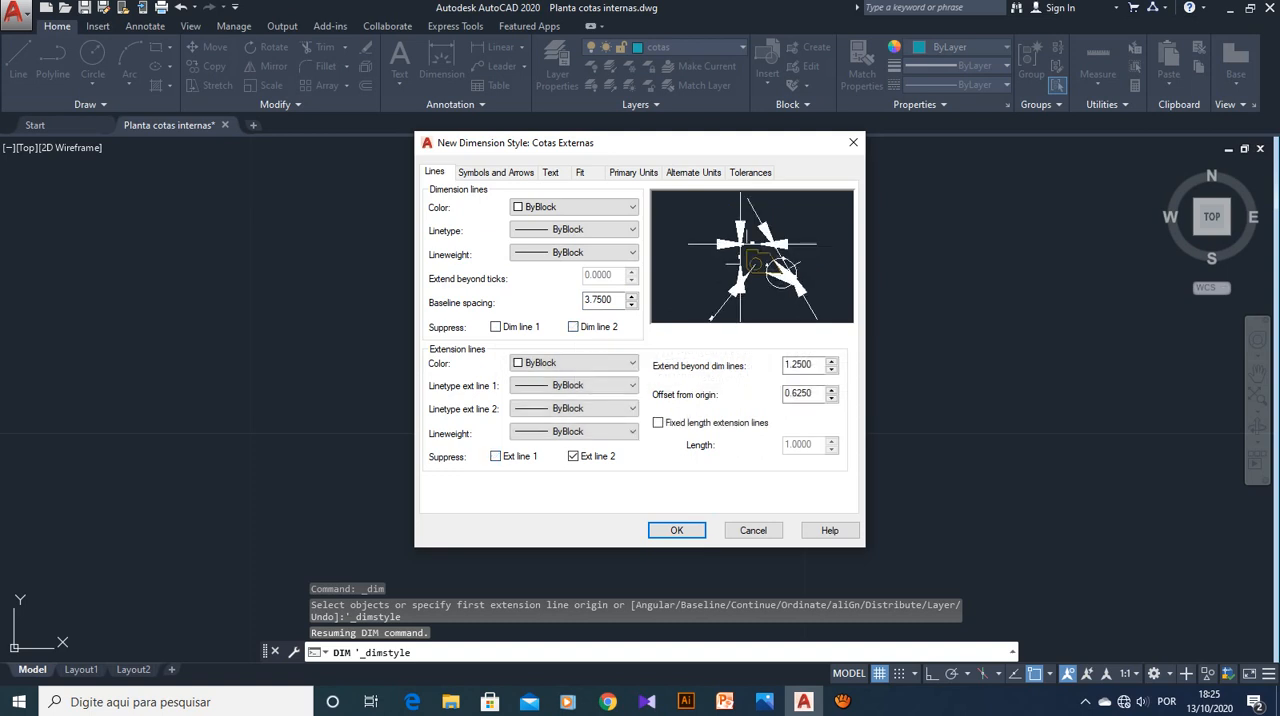
{"action": "key", "text": "Tab"}
{"action": "key", "text": "space"}
{"action": "key", "text": "Return"}
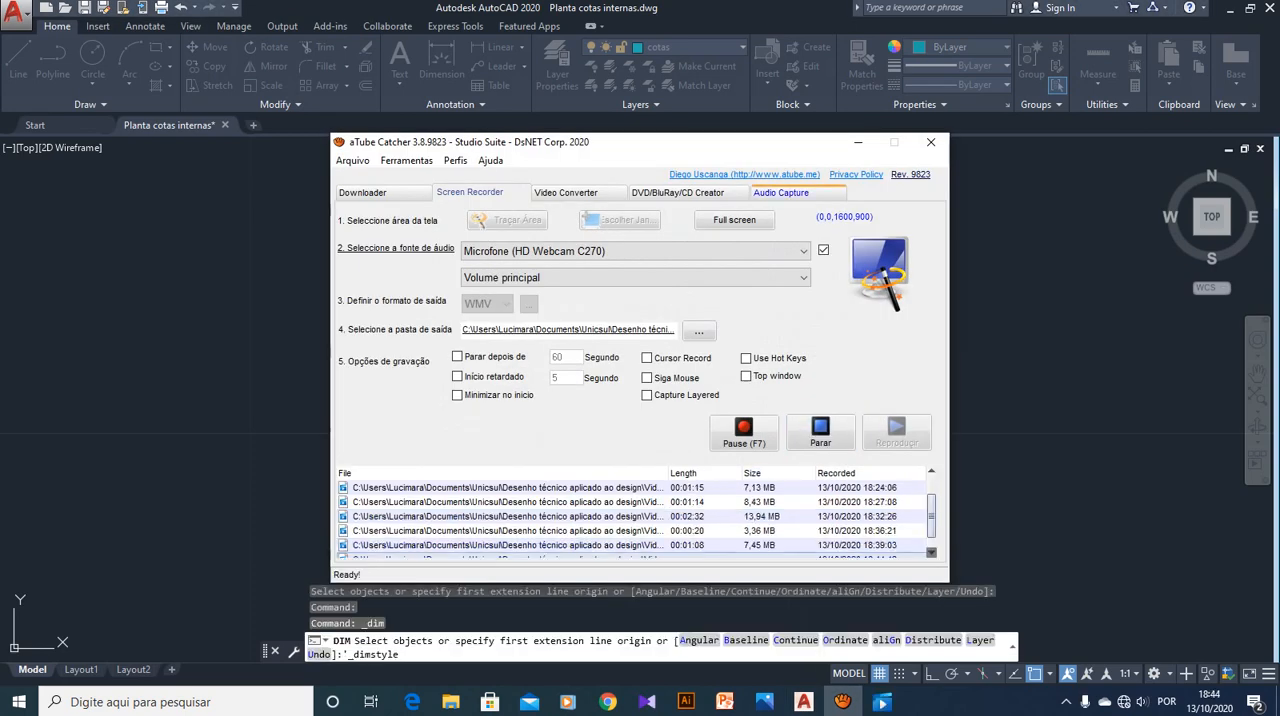
Modify the Cotas Externas dimension style, setting its baseline spacing to 0.375
{"action": "left_click", "coordinate": [858, 142]}
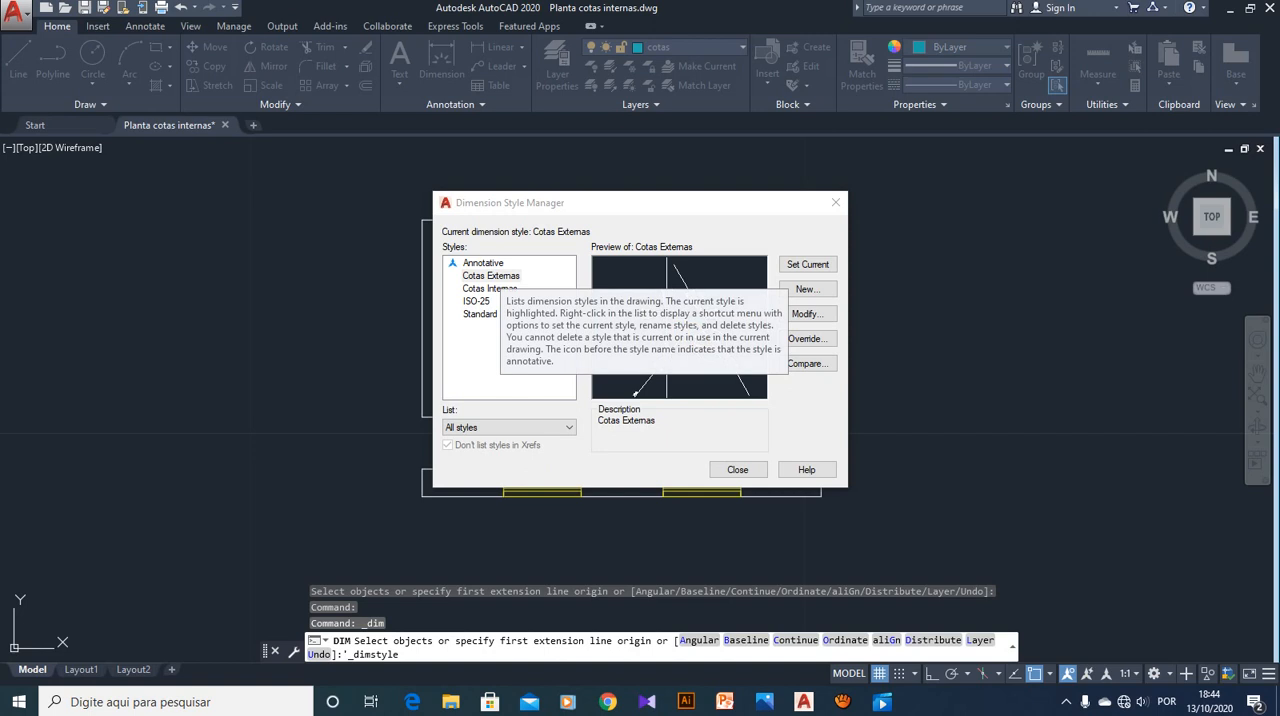
{"action": "left_click", "coordinate": [499, 275]}
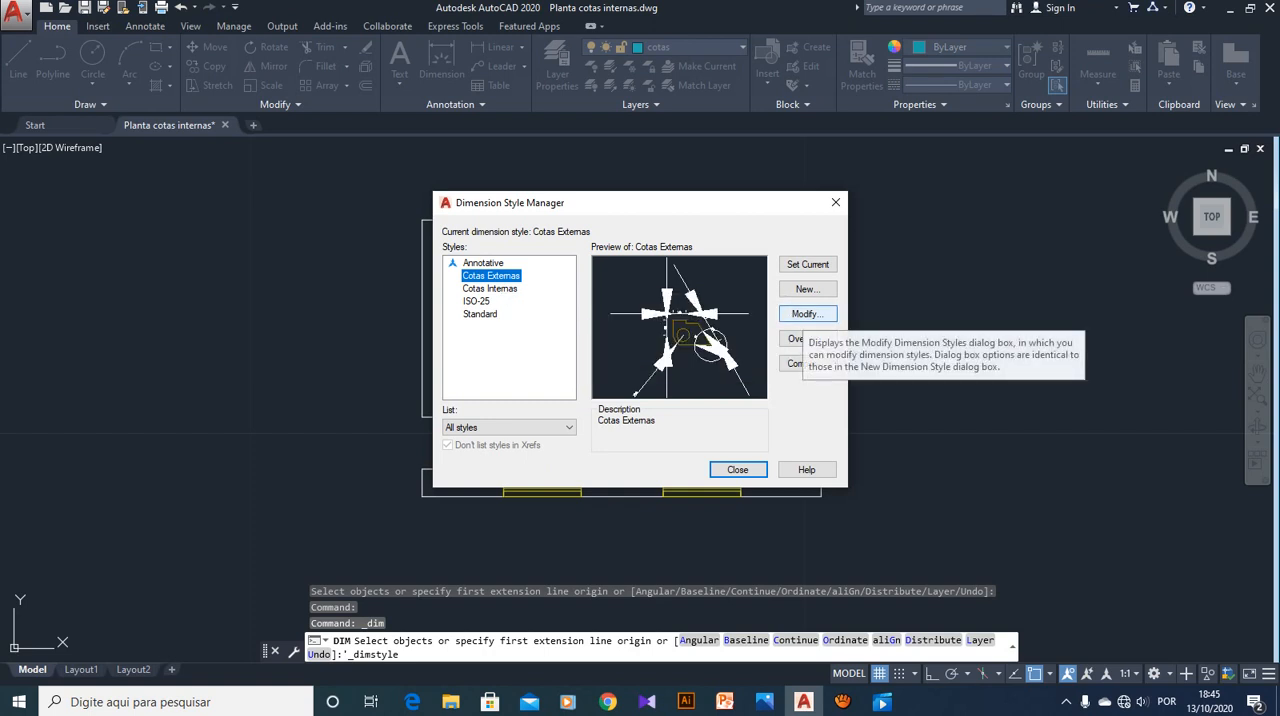
{"action": "left_click", "coordinate": [806, 313]}
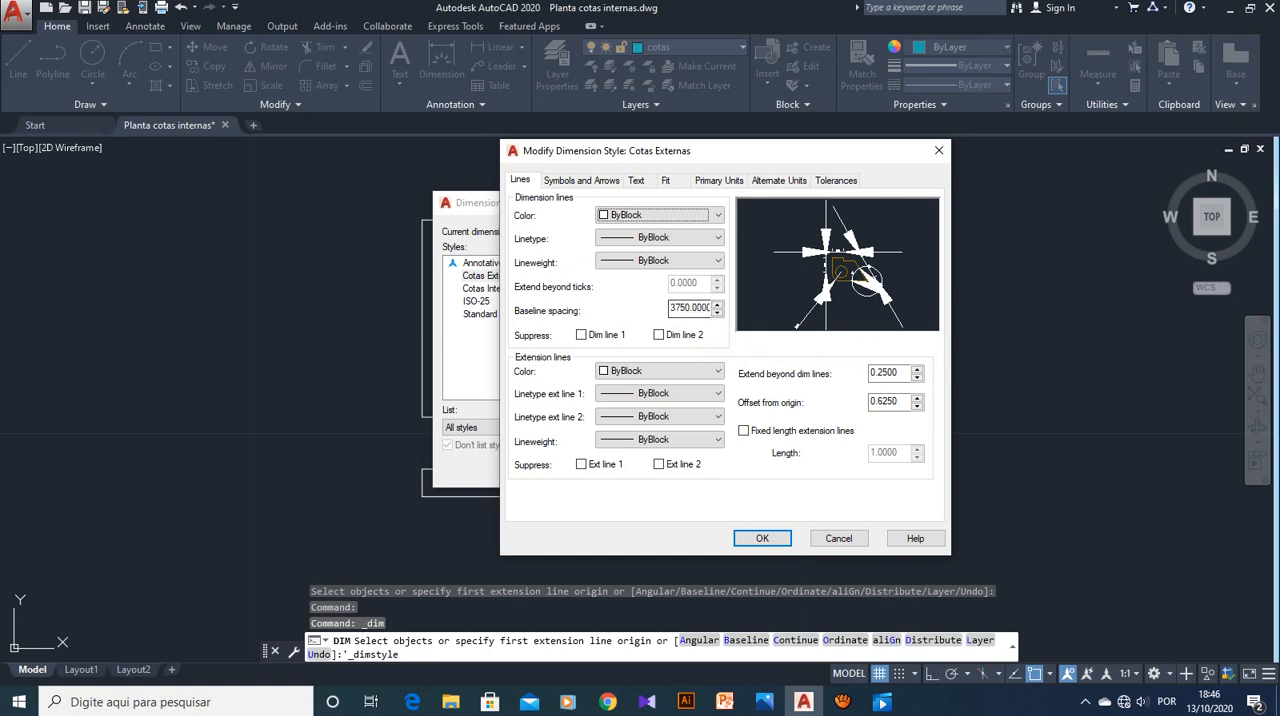
{"action": "double_click", "coordinate": [690, 308]}
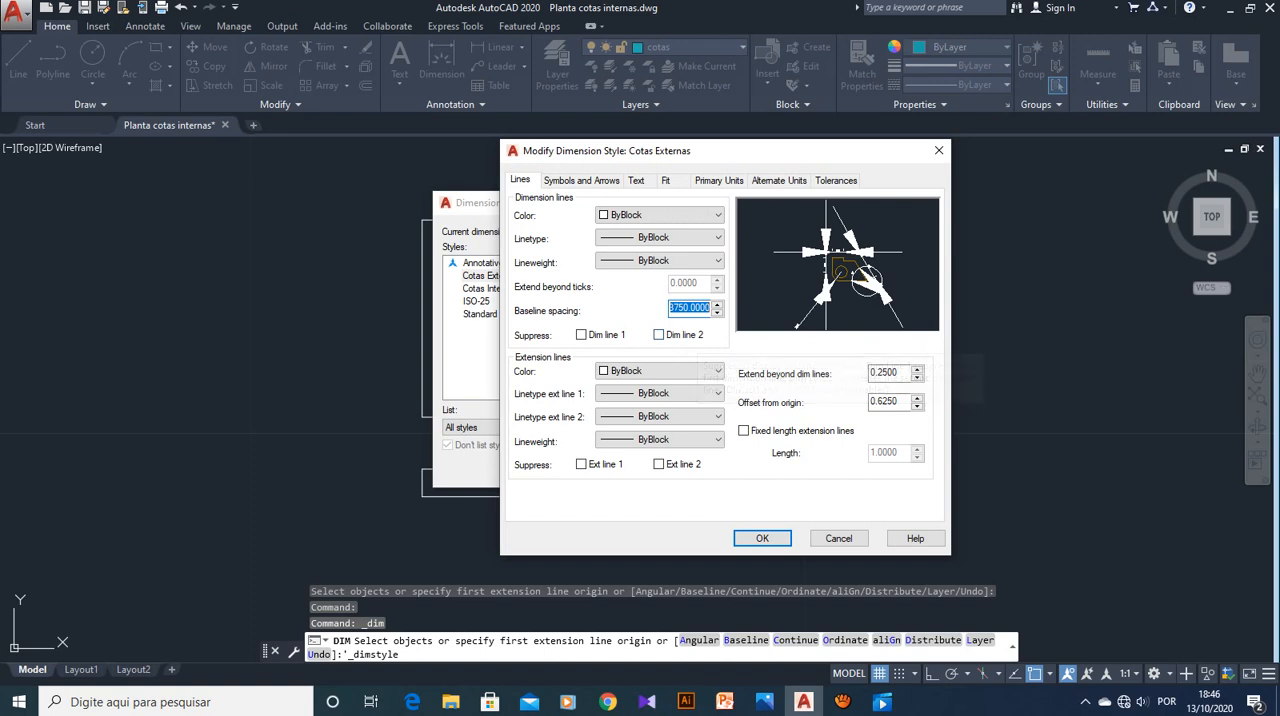
{"action": "key", "text": "BackSpace"}
{"action": "type", "text": ".375"}
Set the extension lines to extend 0.125 beyond the dimension lines with a 0.0625 offset from origin, and apply the changes
{"action": "double_click", "coordinate": [897, 373]}
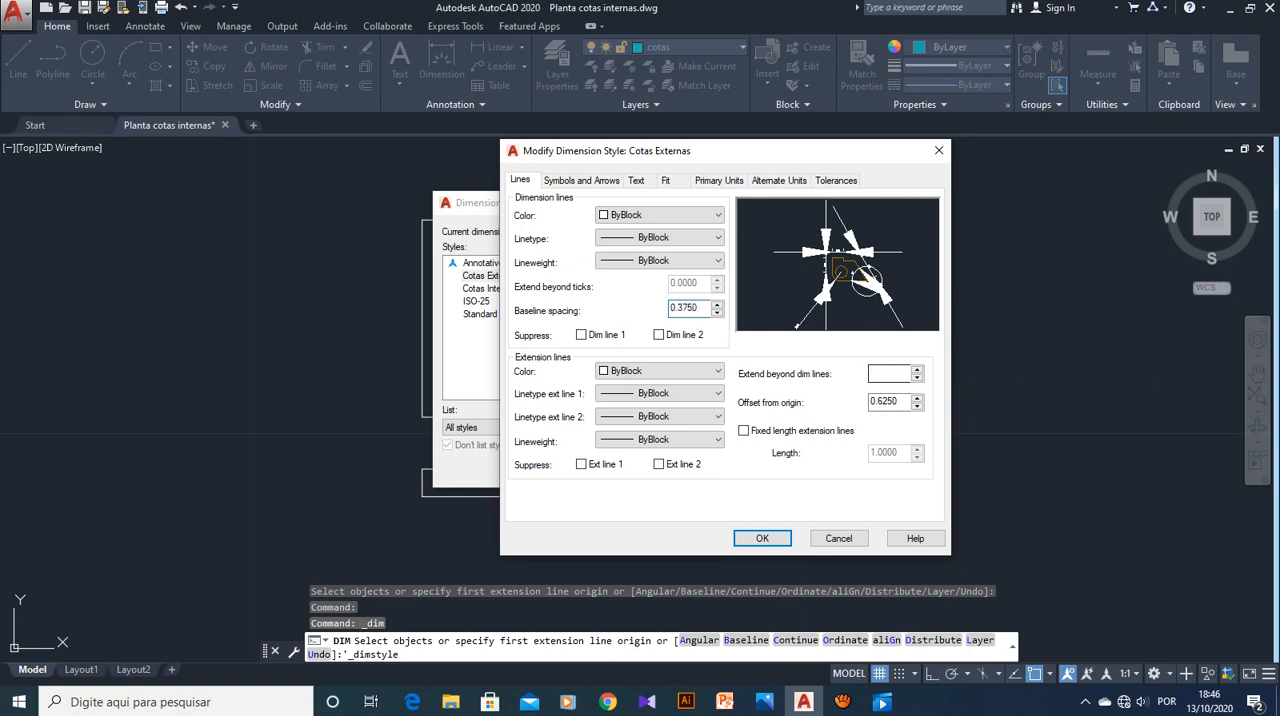
{"action": "key", "text": "BackSpace"}
{"action": "type", "text": ".125"}
{"action": "left_click", "coordinate": [878, 401]}
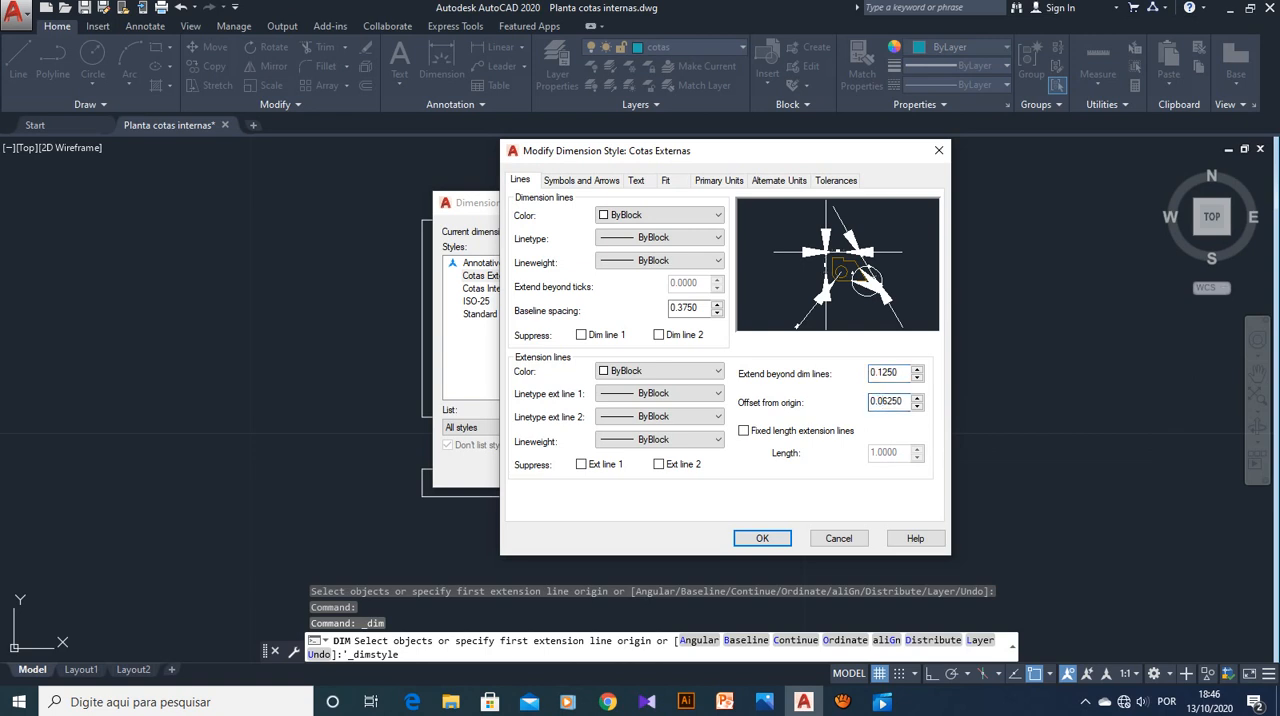
{"action": "type", "text": "0"}
{"action": "left_click", "coordinate": [762, 538]}
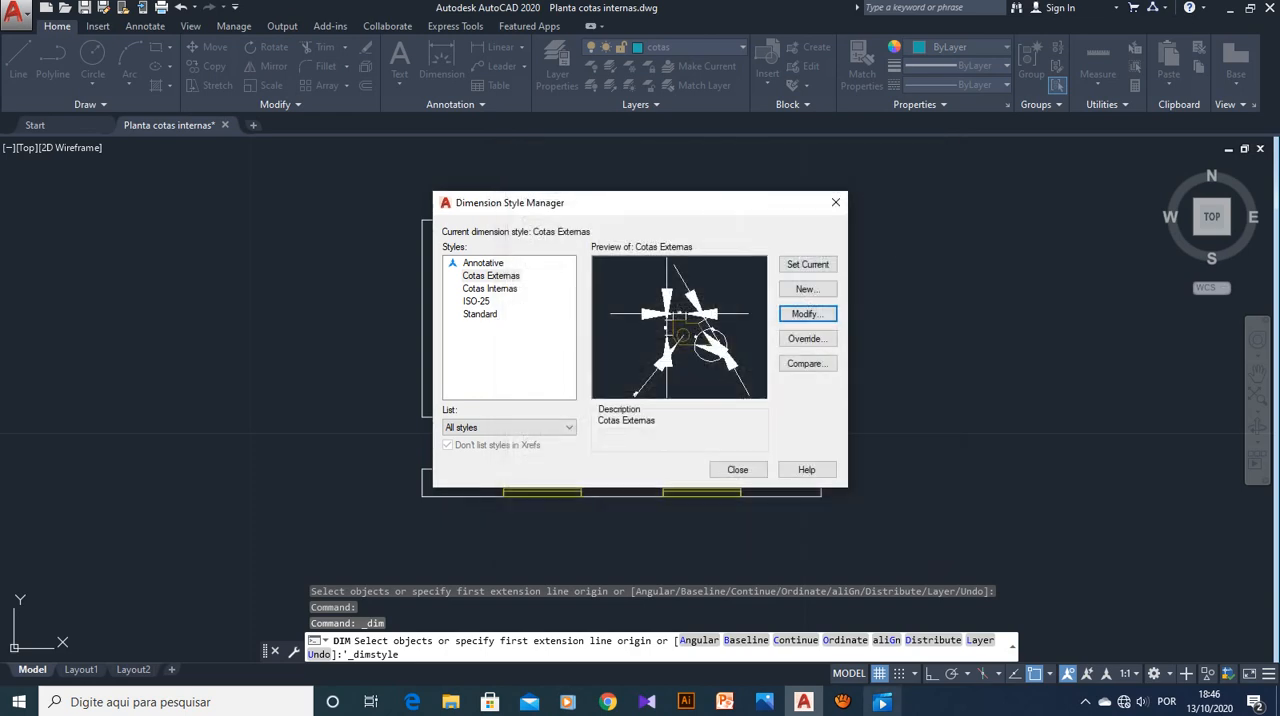
{"action": "left_click", "coordinate": [882, 702]}
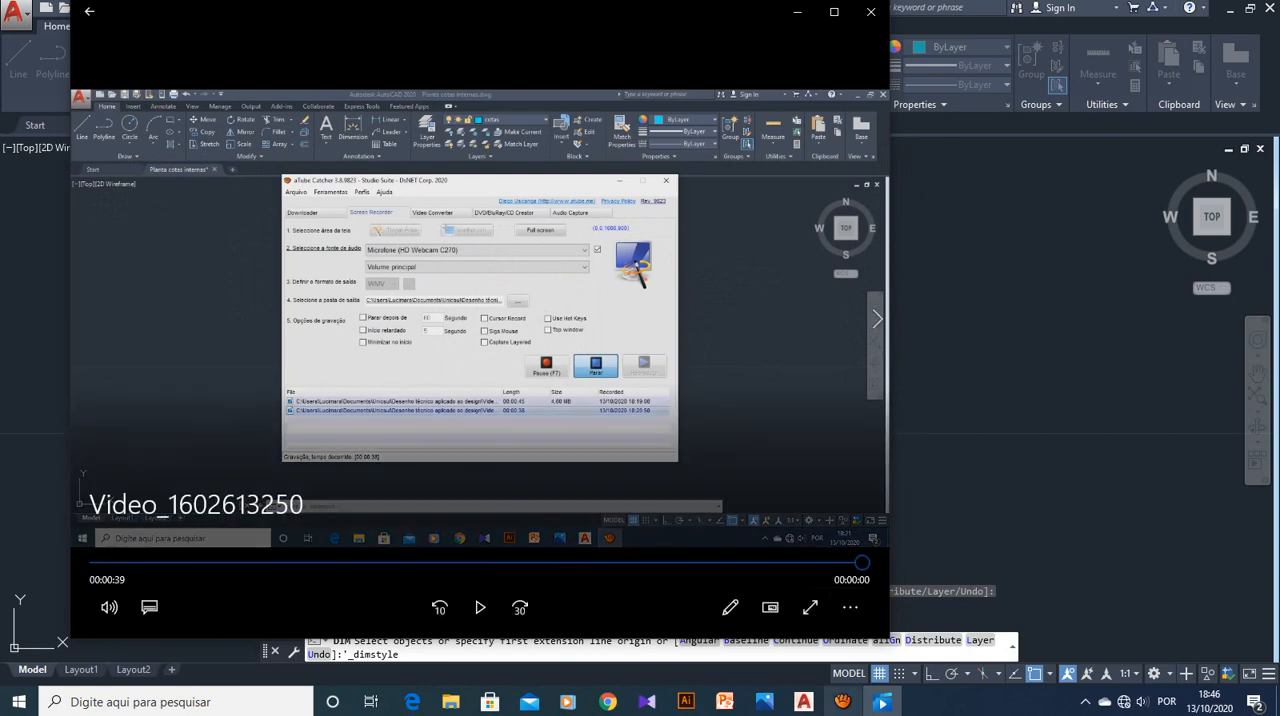
{"action": "left_click", "coordinate": [843, 702]}
{"action": "left_click", "coordinate": [820, 432]}
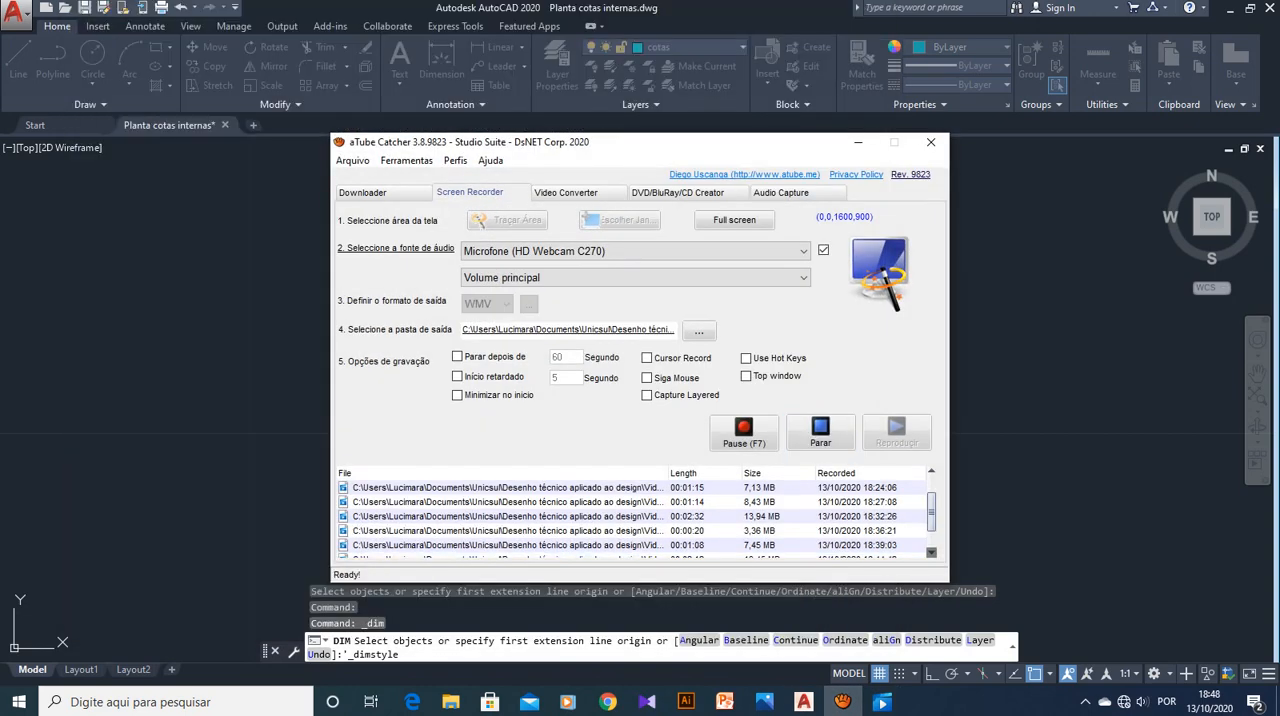
{"action": "left_click", "coordinate": [858, 142]}
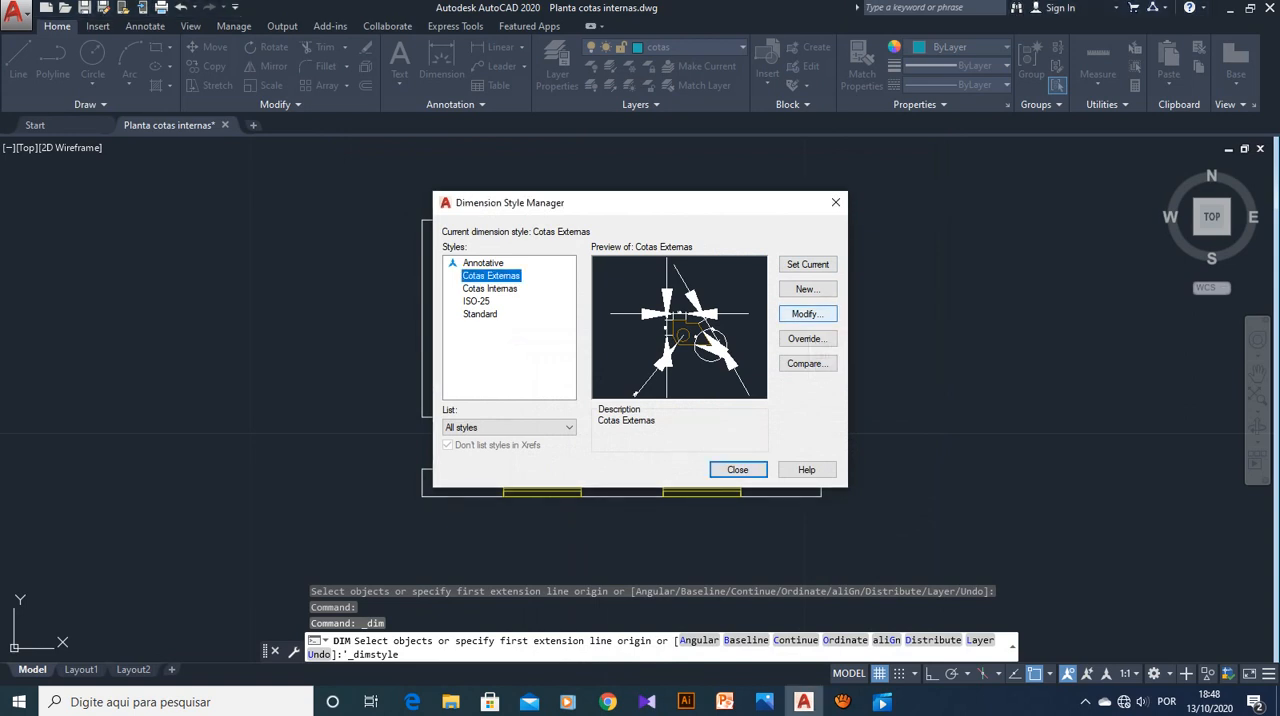
Change the first and second arrowheads of Cotas Externas to Architectural tick with an arrow size of 0.2
{"action": "left_click", "coordinate": [807, 313]}
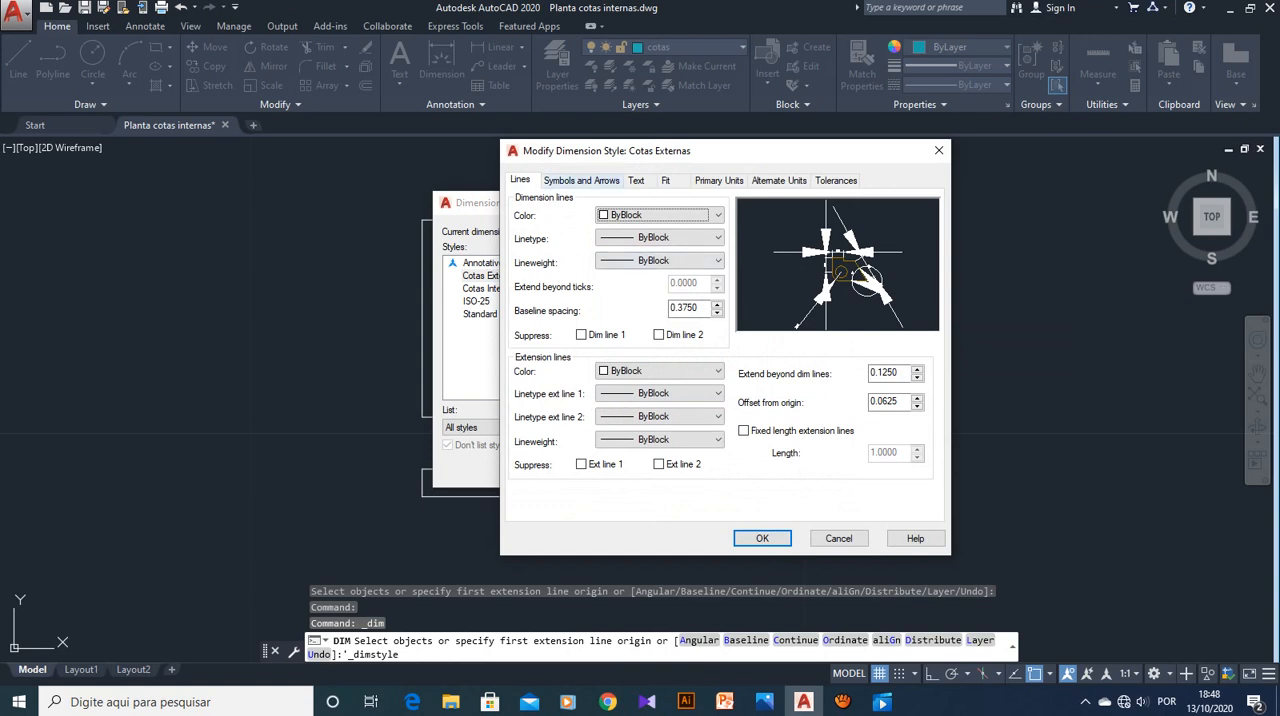
{"action": "left_click", "coordinate": [581, 180]}
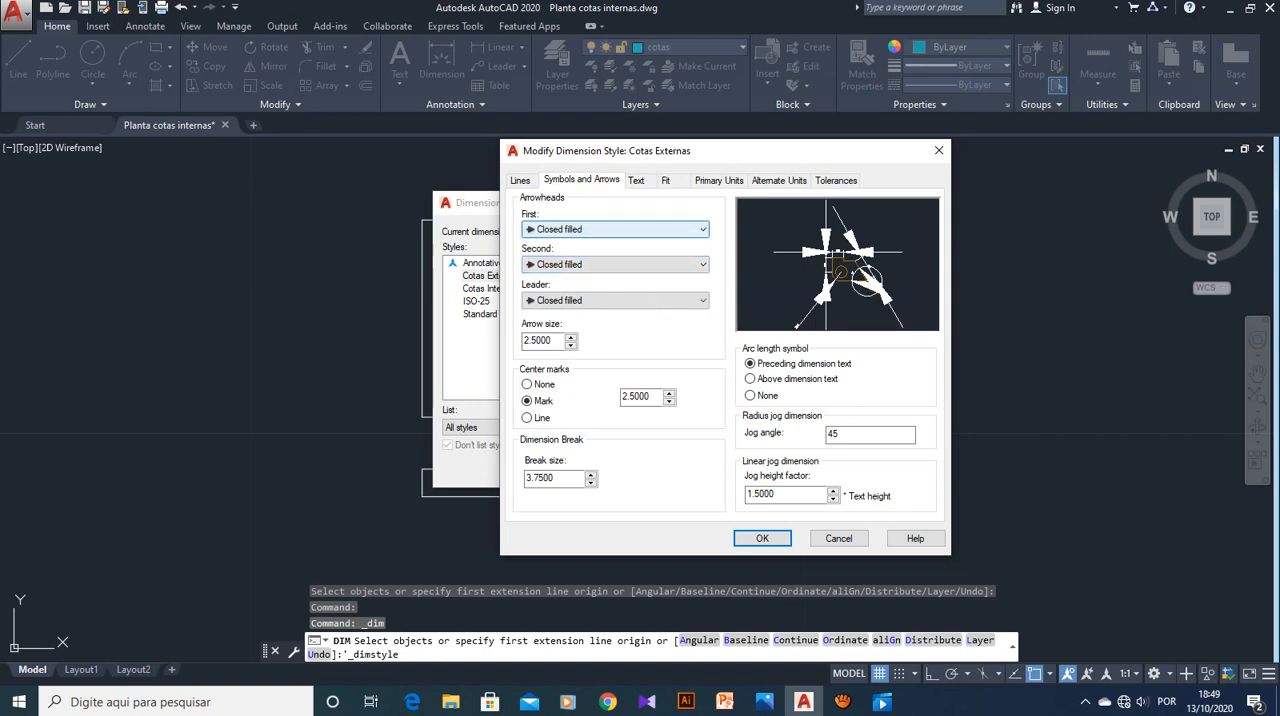
{"action": "left_click", "coordinate": [615, 229]}
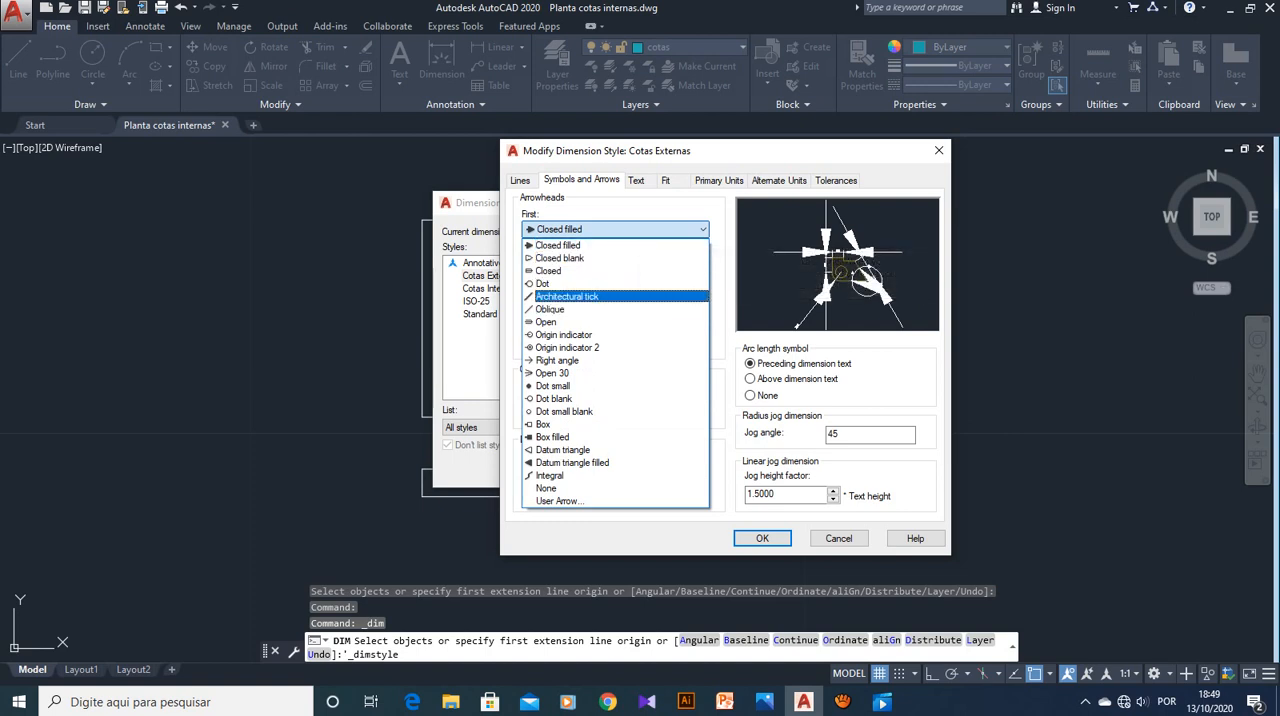
{"action": "left_click", "coordinate": [575, 296]}
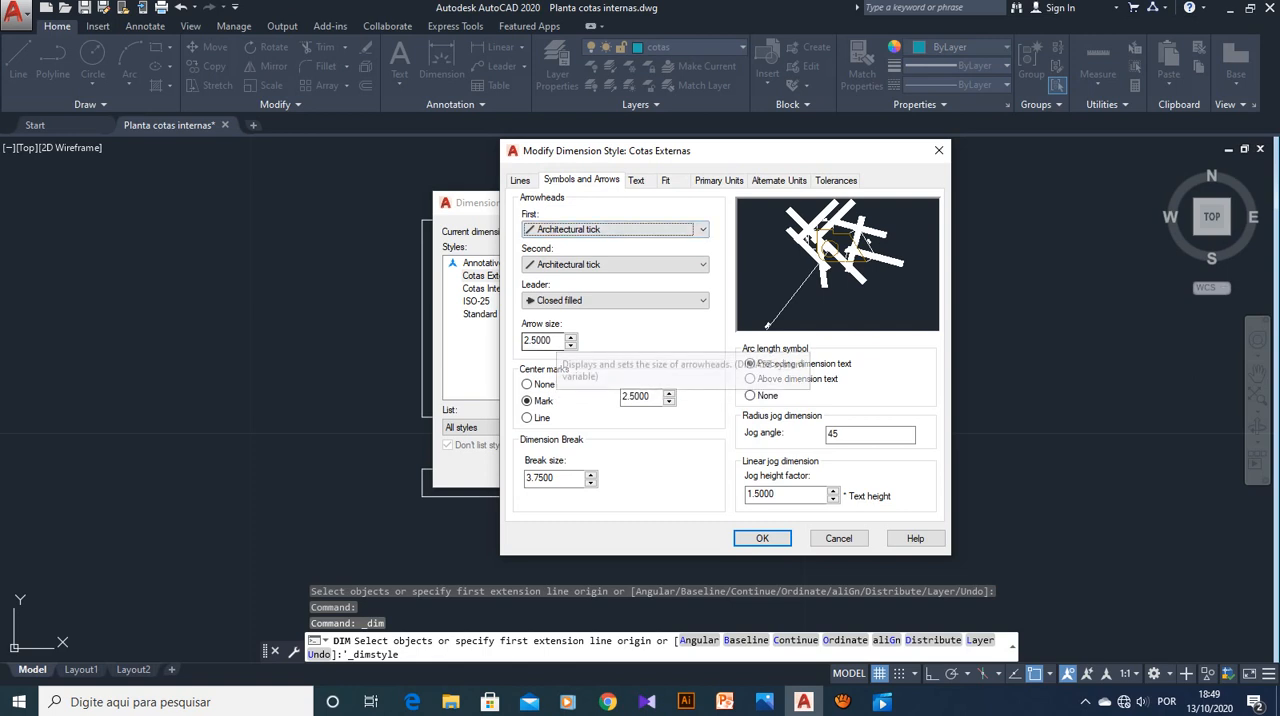
{"action": "double_click", "coordinate": [554, 340]}
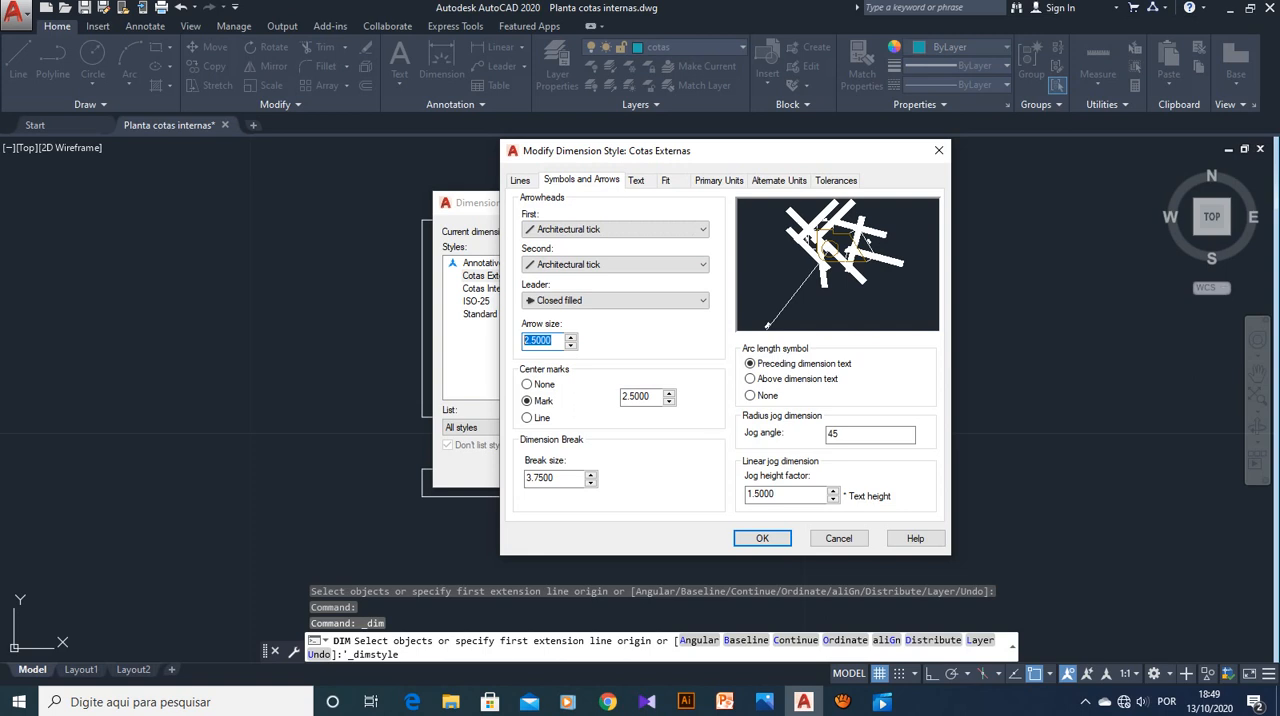
{"action": "type", "text": "0.2"}
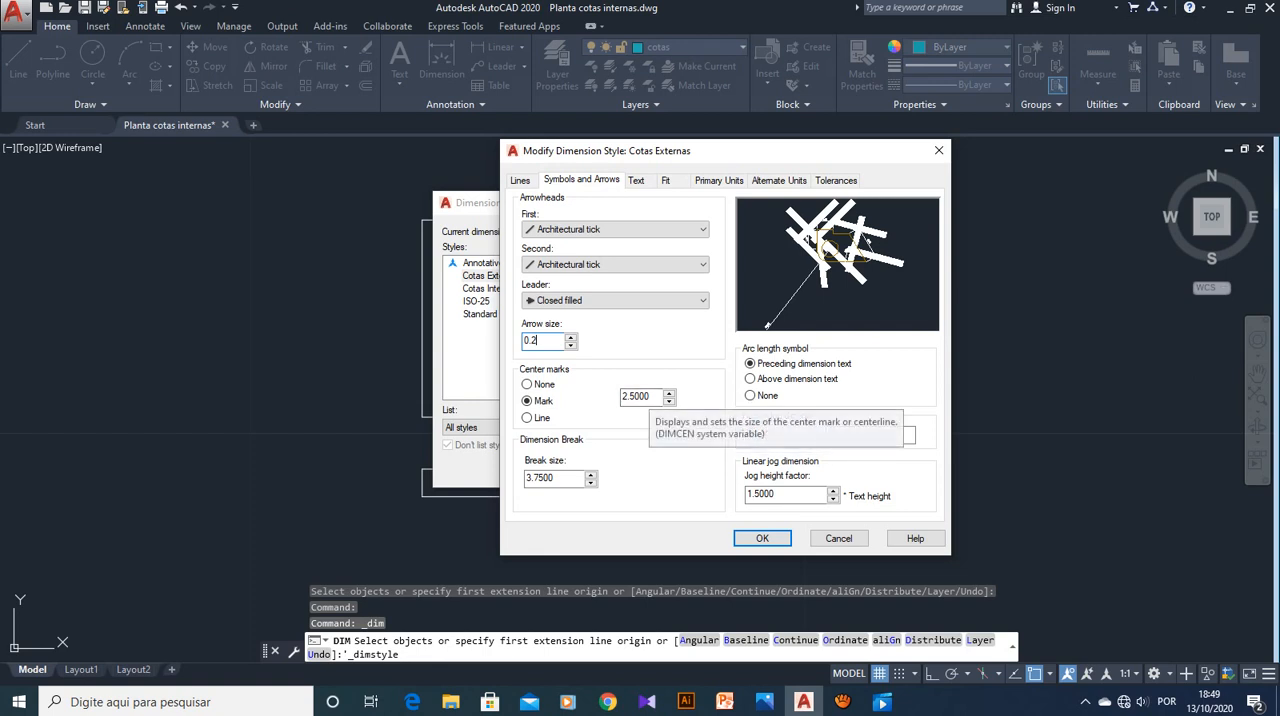
Set the center mark size to 0.2 and the dimension break size to 0.375, and apply the style changes
{"action": "key", "text": "Tab"}
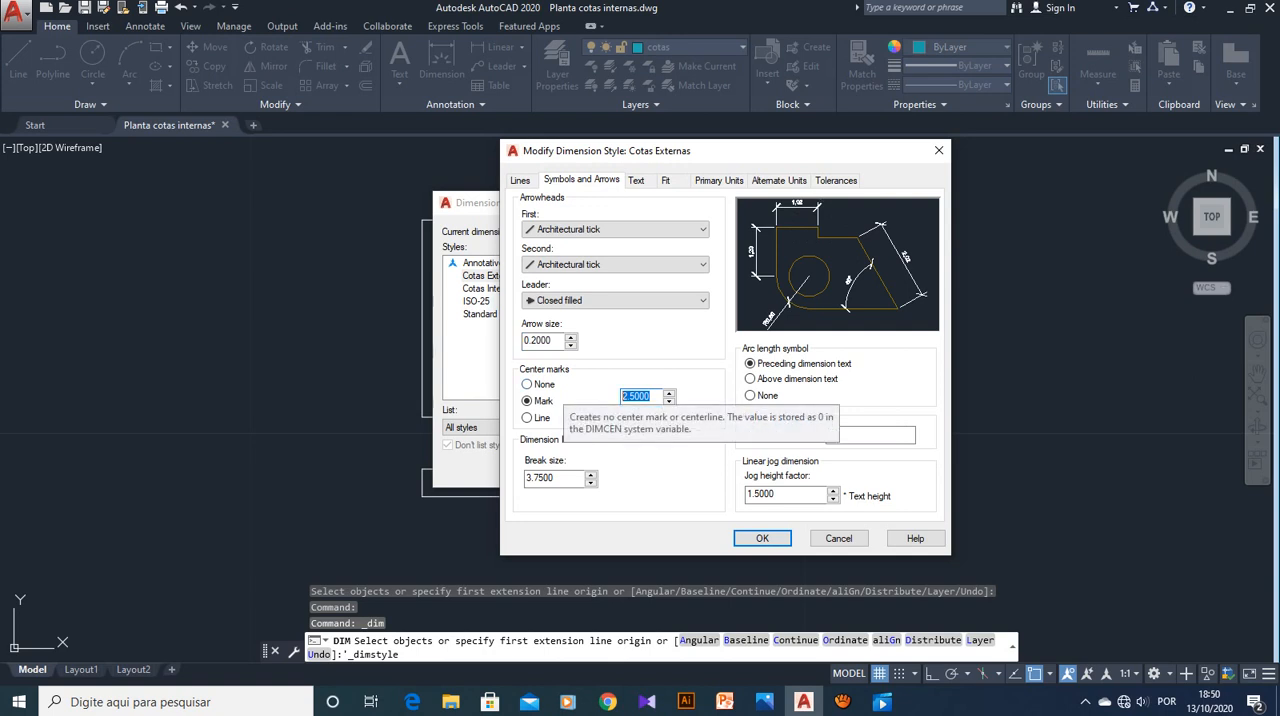
{"action": "type", "text": ".2"}
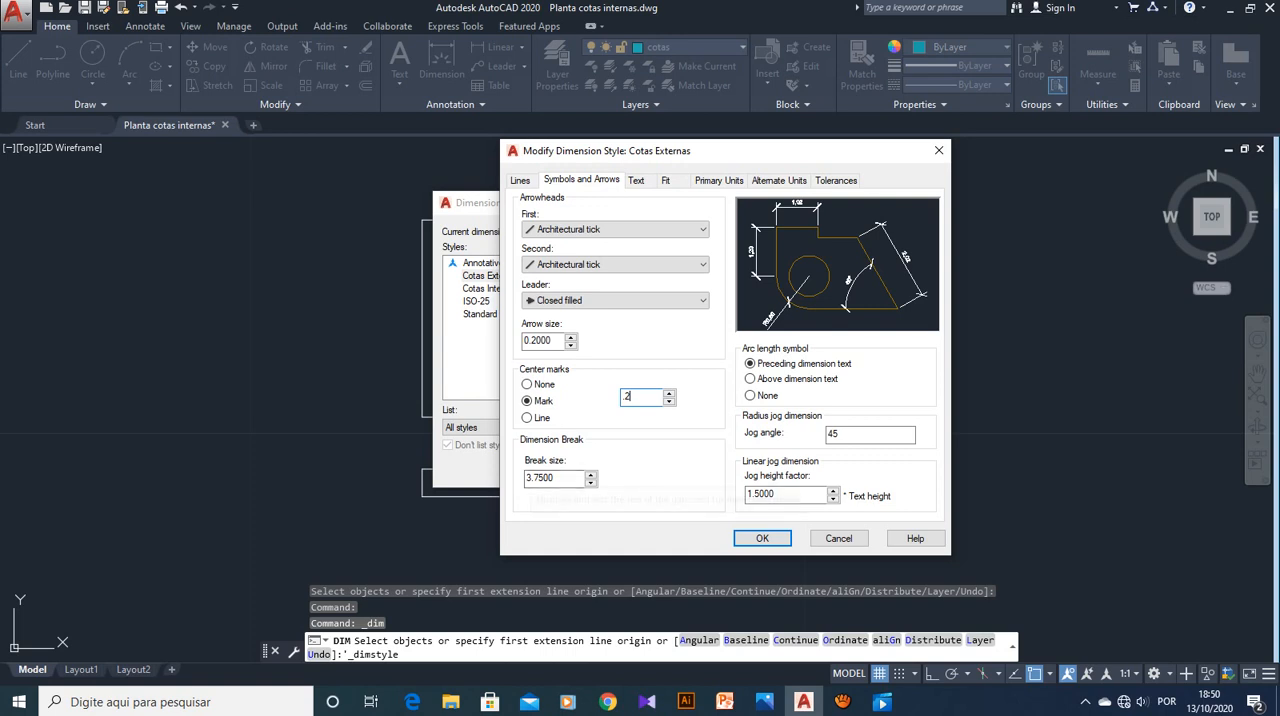
{"action": "key", "text": "Tab"}
{"action": "type", "text": ".375"}
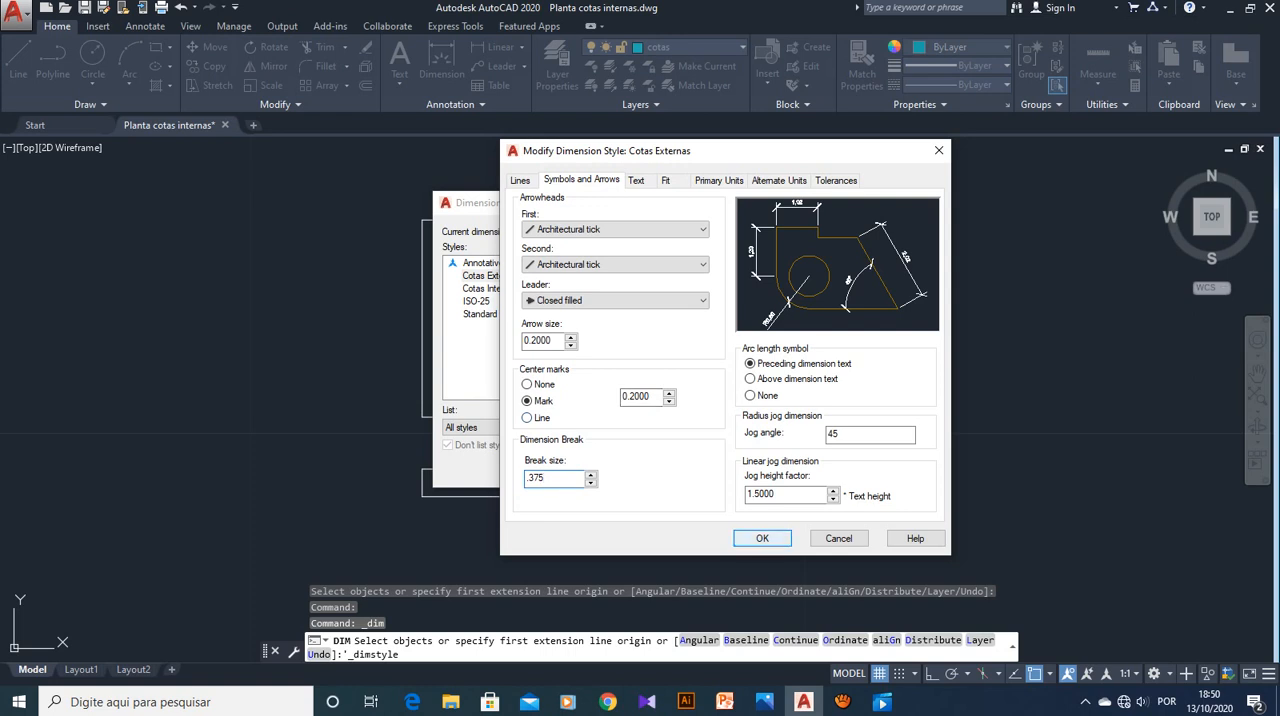
{"action": "key", "text": "Return"}
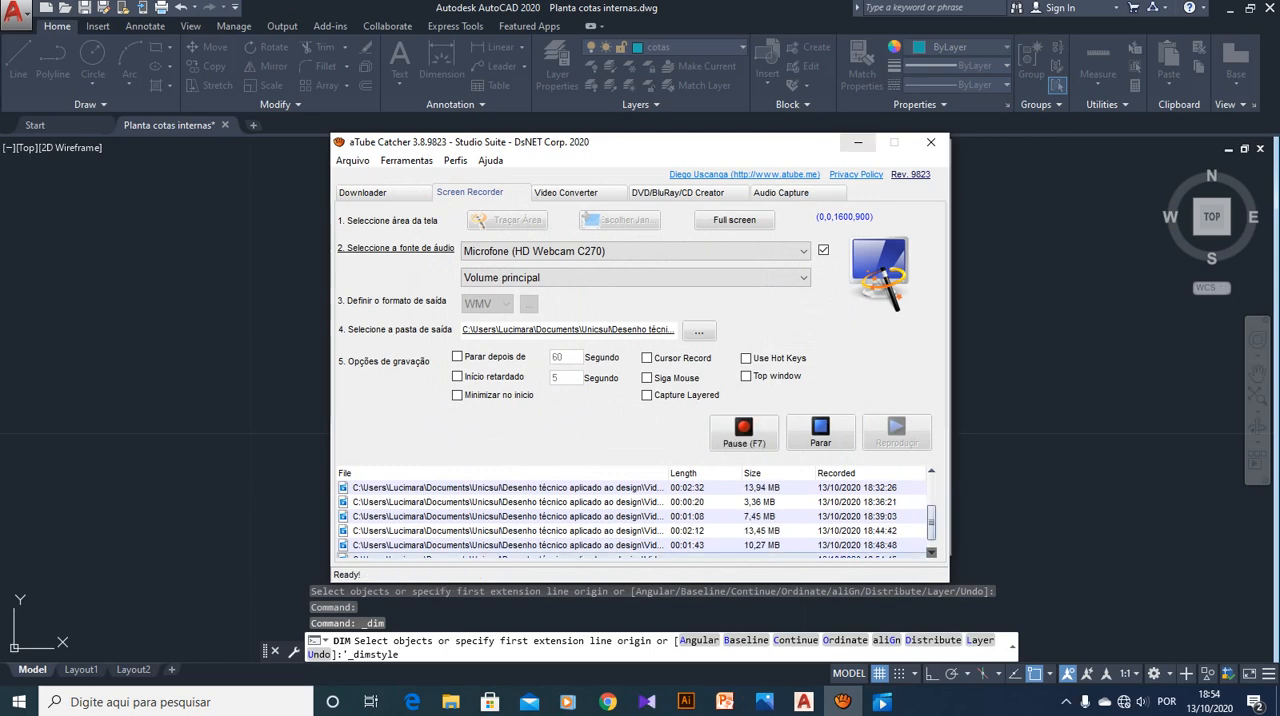
Set the text height of the Cotas Externas dimension style to 0.15
{"action": "left_click", "coordinate": [858, 142]}
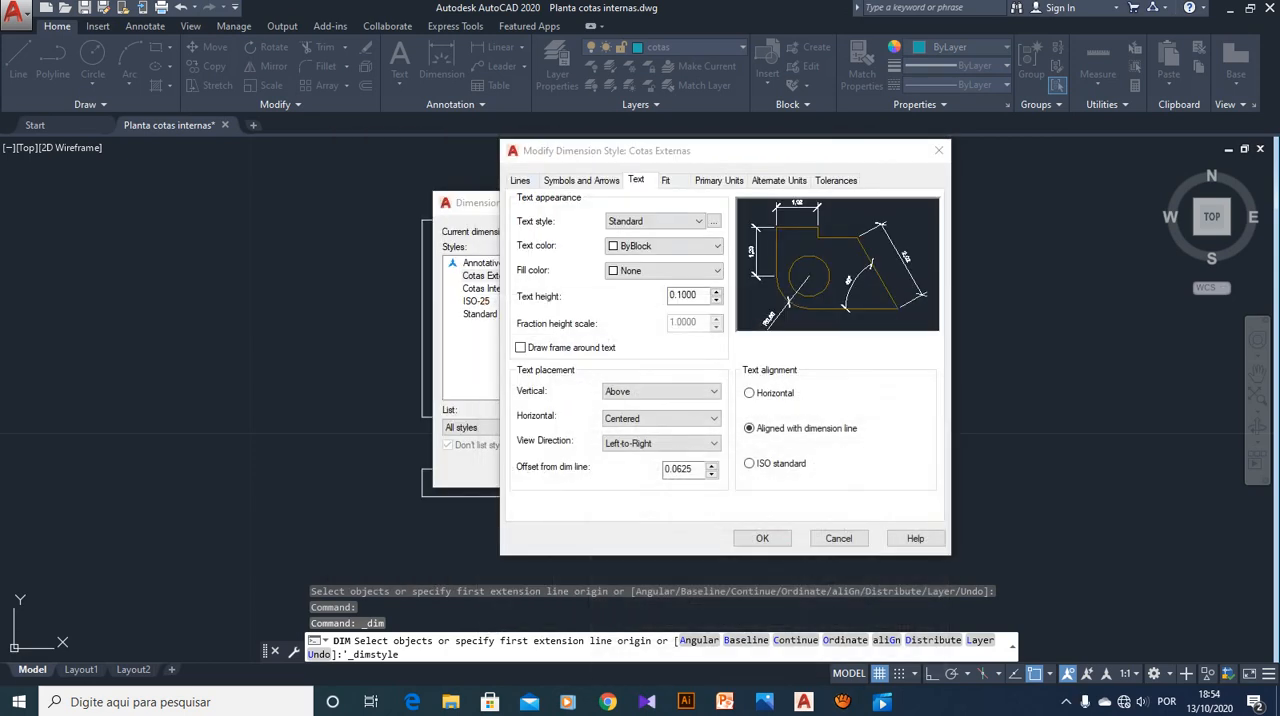
{"action": "left_click", "coordinate": [520, 181]}
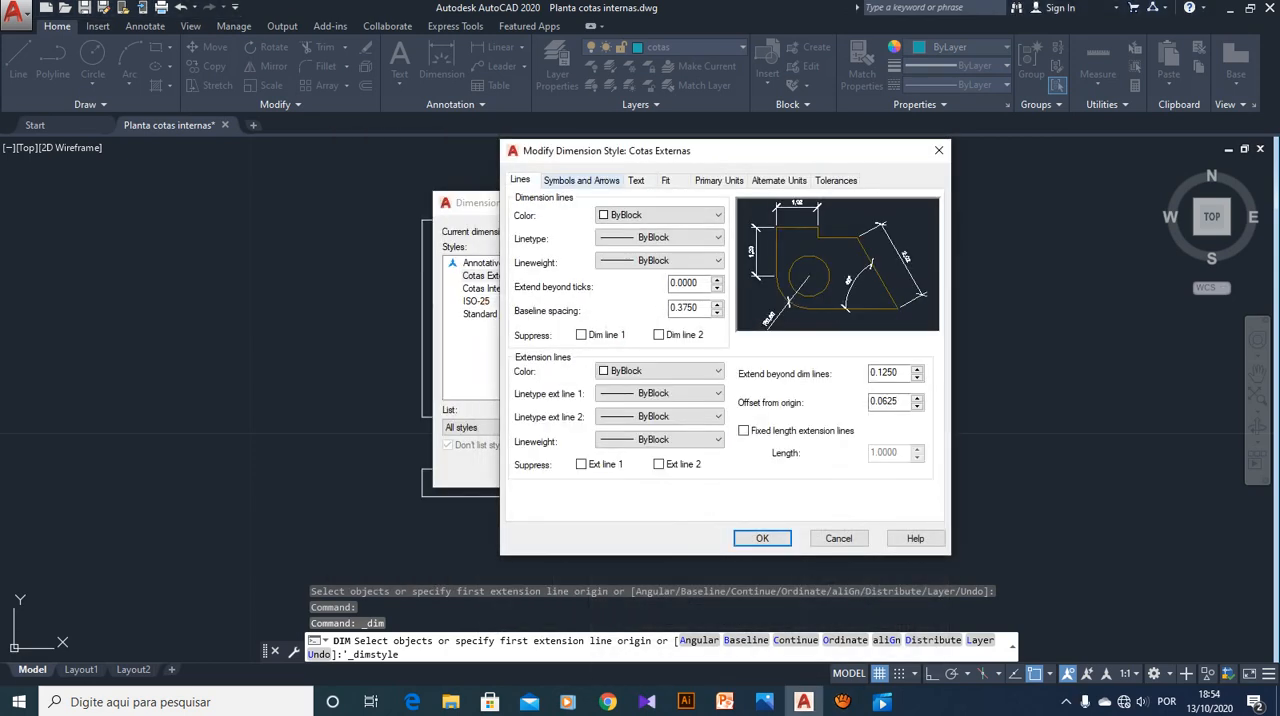
{"action": "left_click", "coordinate": [581, 180]}
{"action": "left_click", "coordinate": [636, 180]}
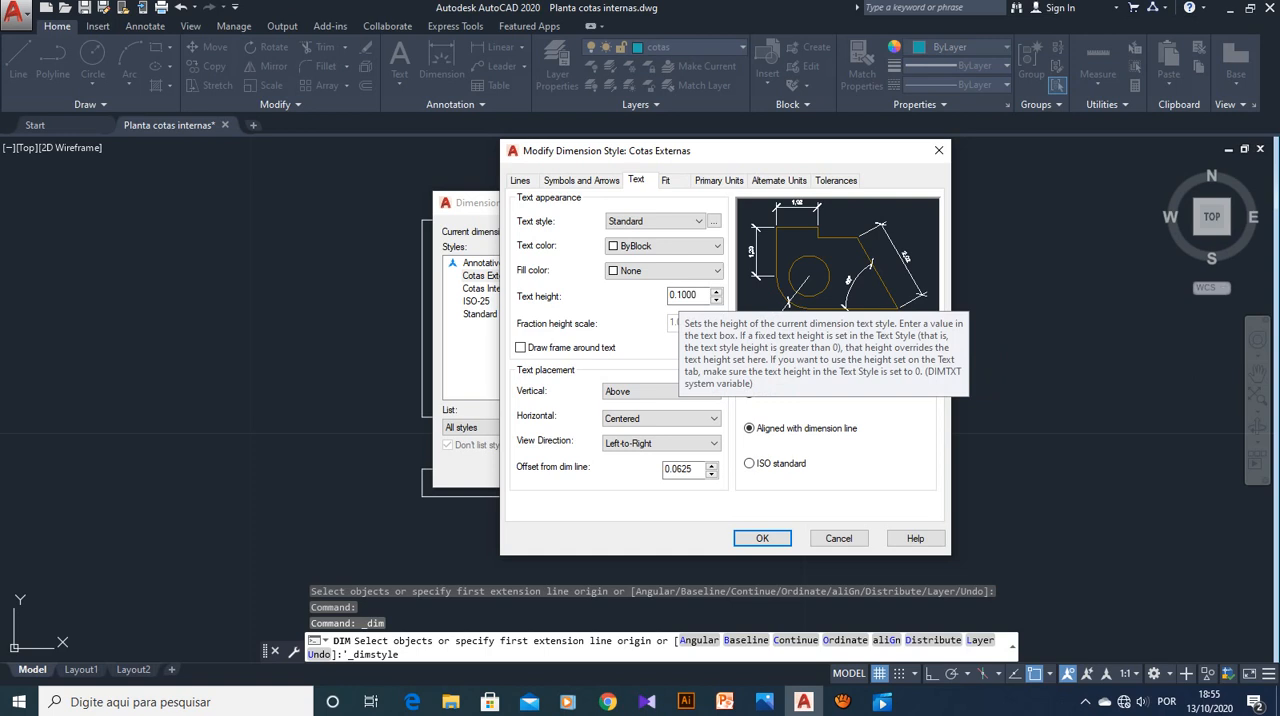
{"action": "left_click_drag", "start_coordinate": [678, 294], "coordinate": [713, 288]}
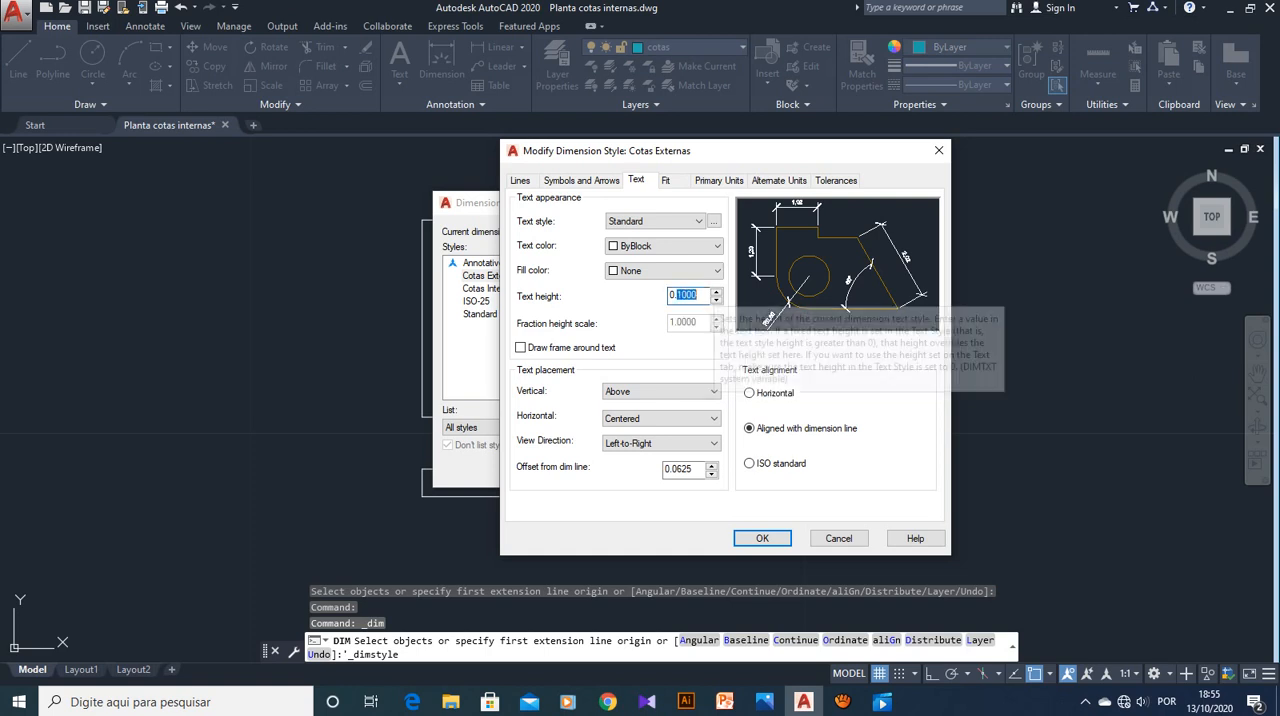
{"action": "type", "text": "15"}
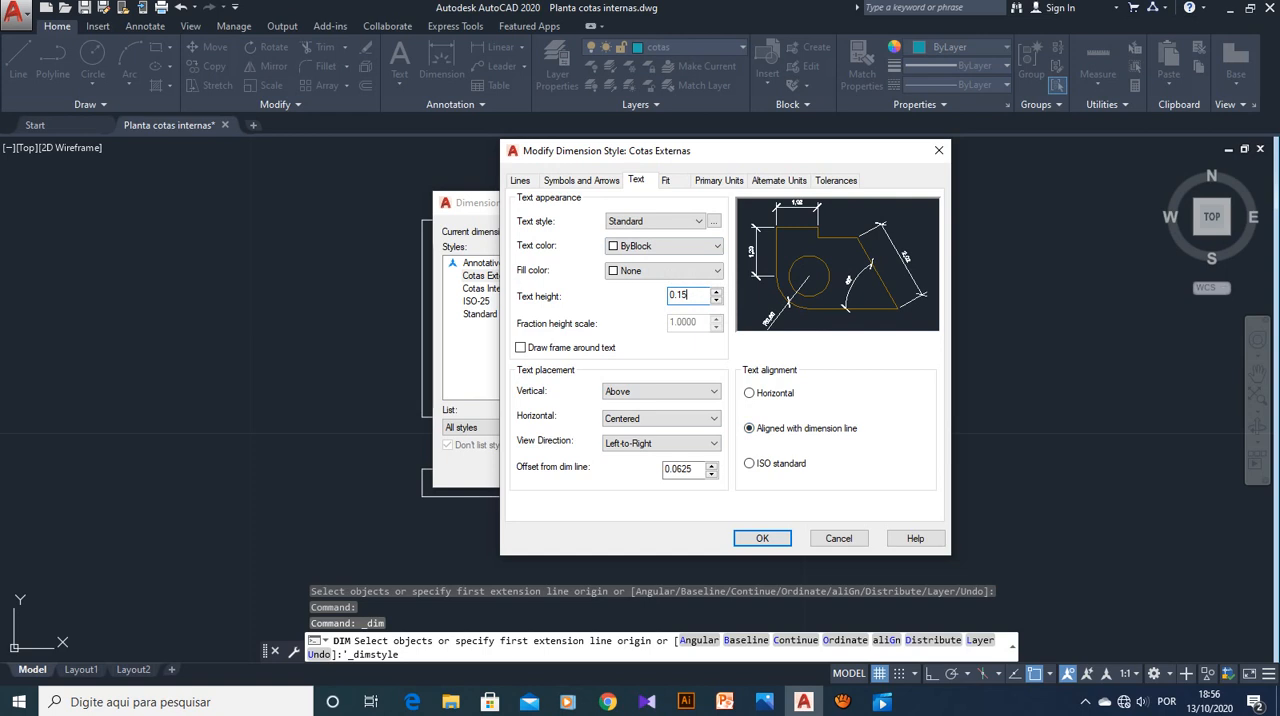
Apply the text settings to the Cotas Externas dimension style
{"action": "key", "text": "Return"}
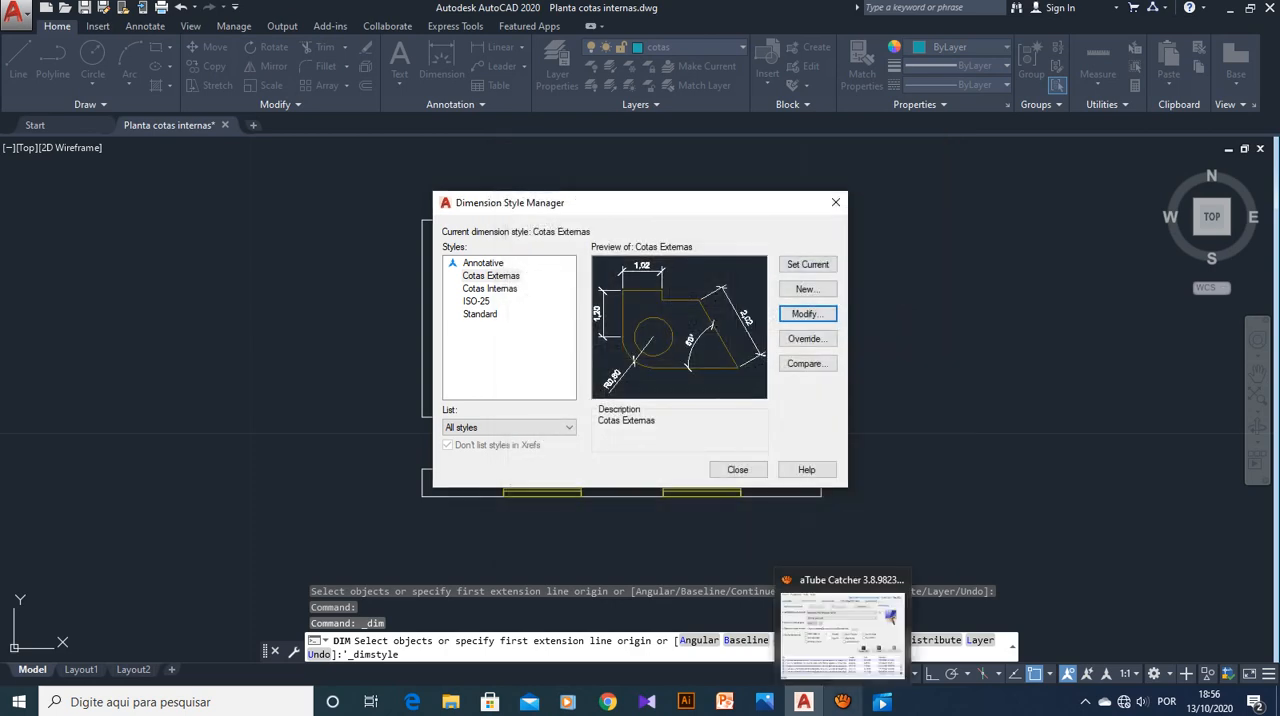
{"action": "left_click", "coordinate": [843, 702]}
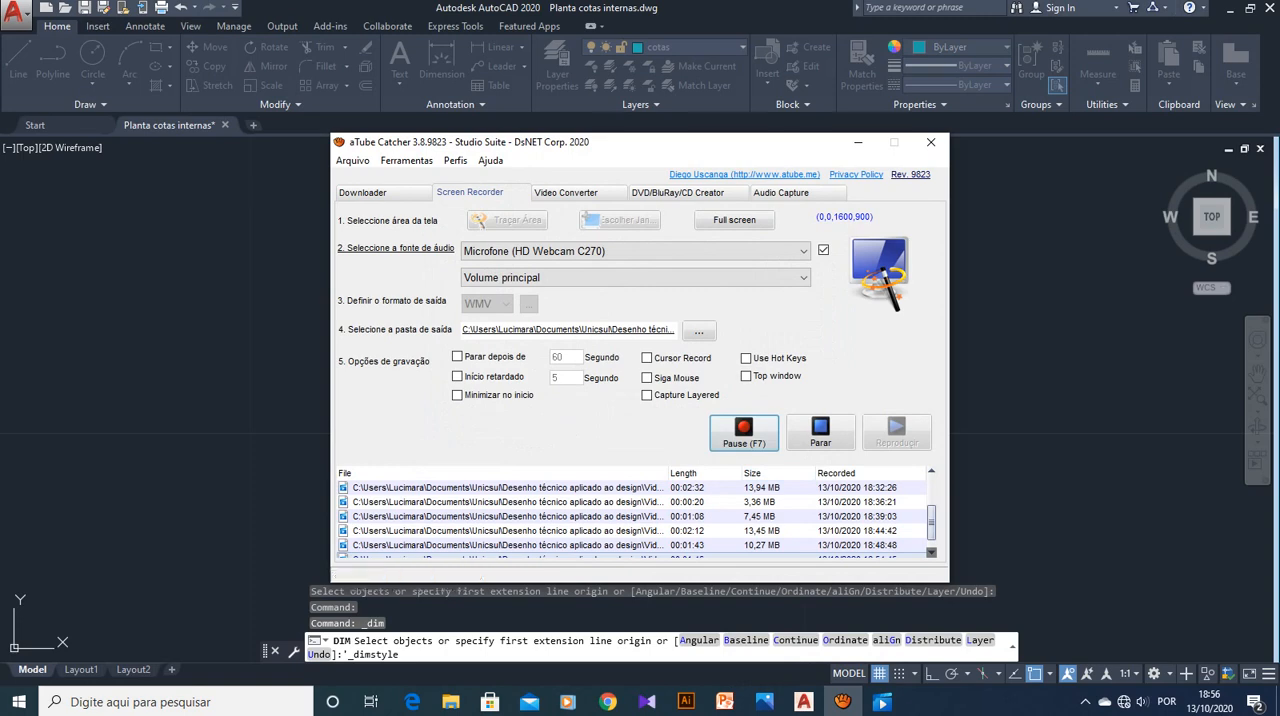
{"action": "left_click", "coordinate": [820, 432]}
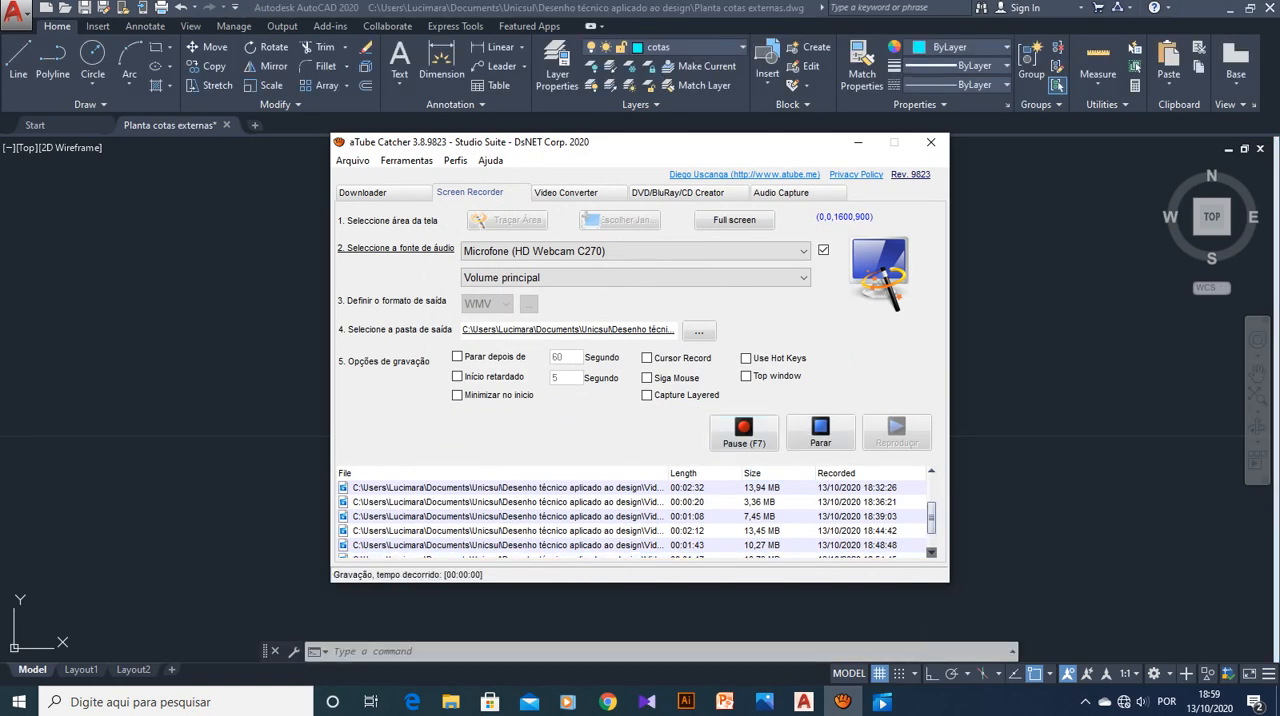
{"action": "left_click", "coordinate": [858, 142]}
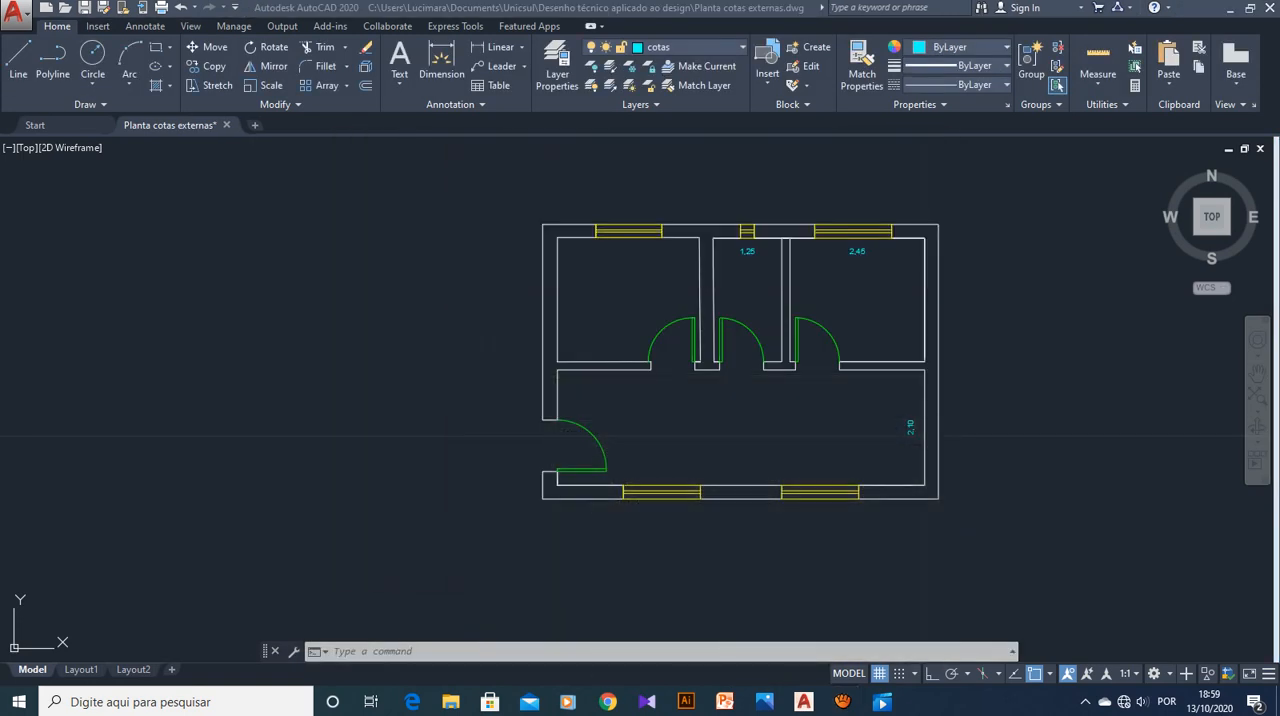
Add a linear dimension across the full outer width of the upper exterior wall, with the dimension line above the plan
{"action": "scroll", "coordinate": [810, 157], "scroll_direction": "up", "scroll_amount": 4}
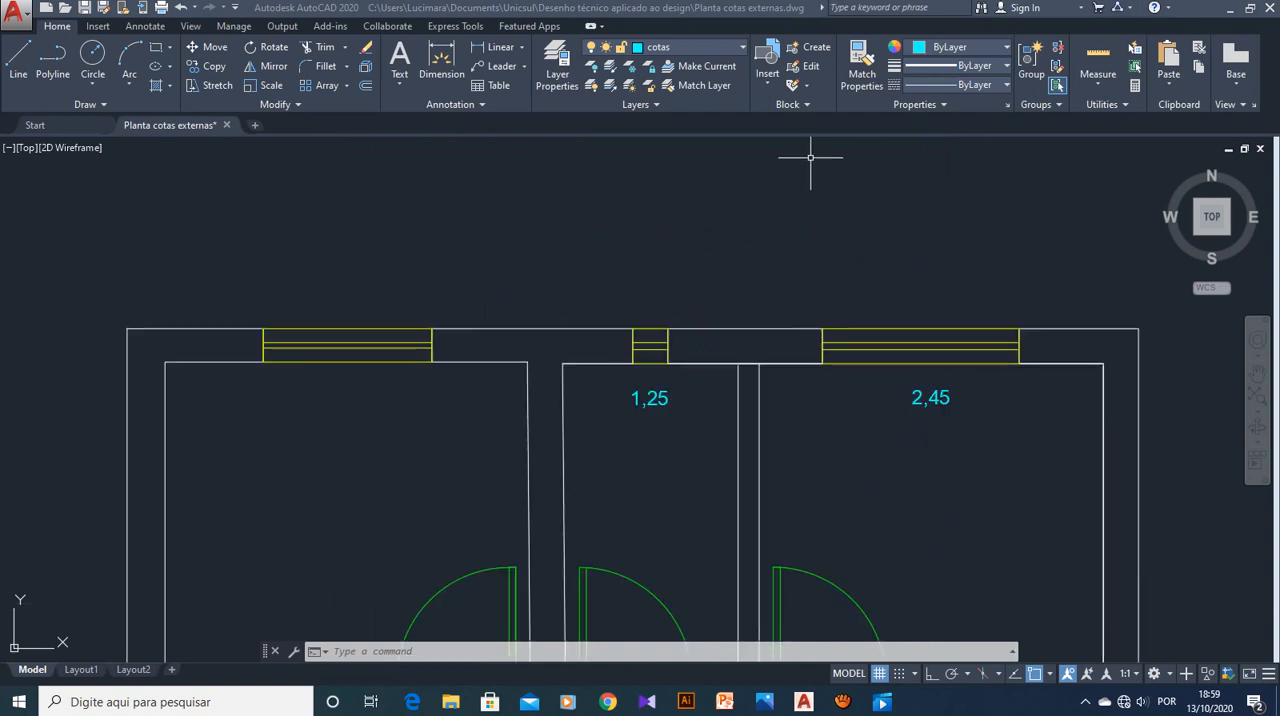
{"action": "scroll", "coordinate": [810, 157], "scroll_direction": "down", "scroll_amount": 2}
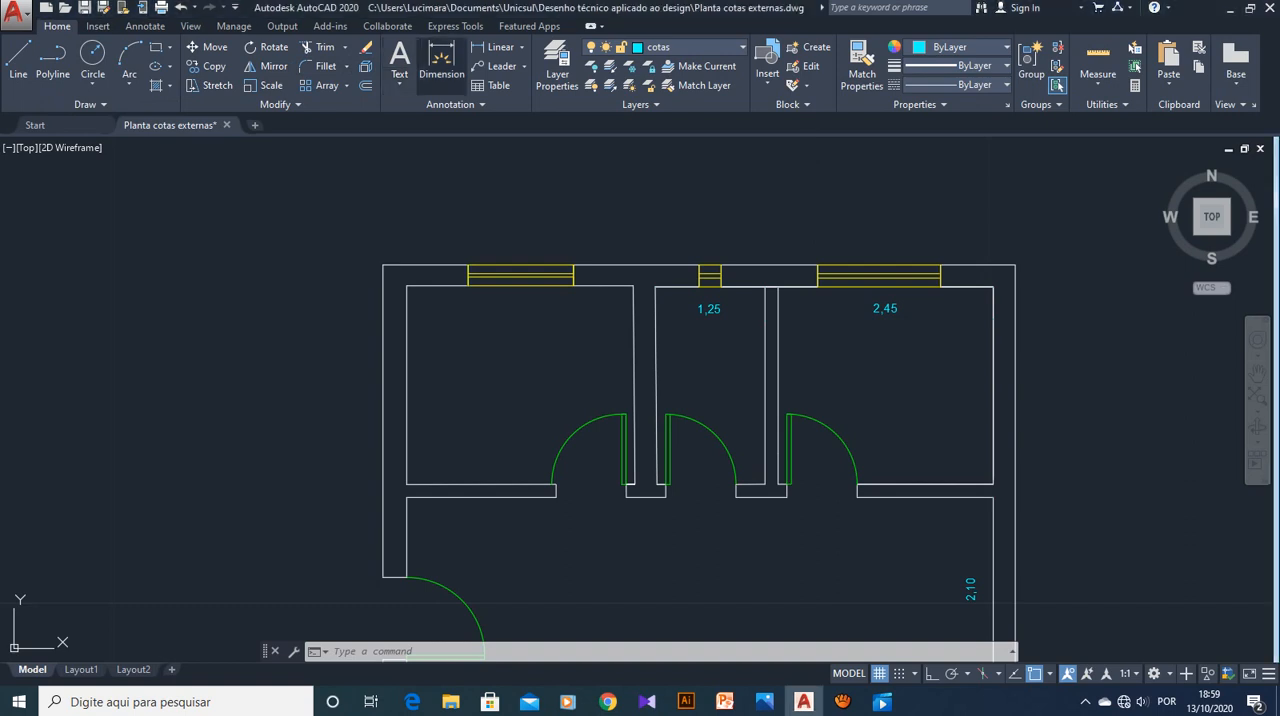
{"action": "left_click", "coordinate": [495, 47]}
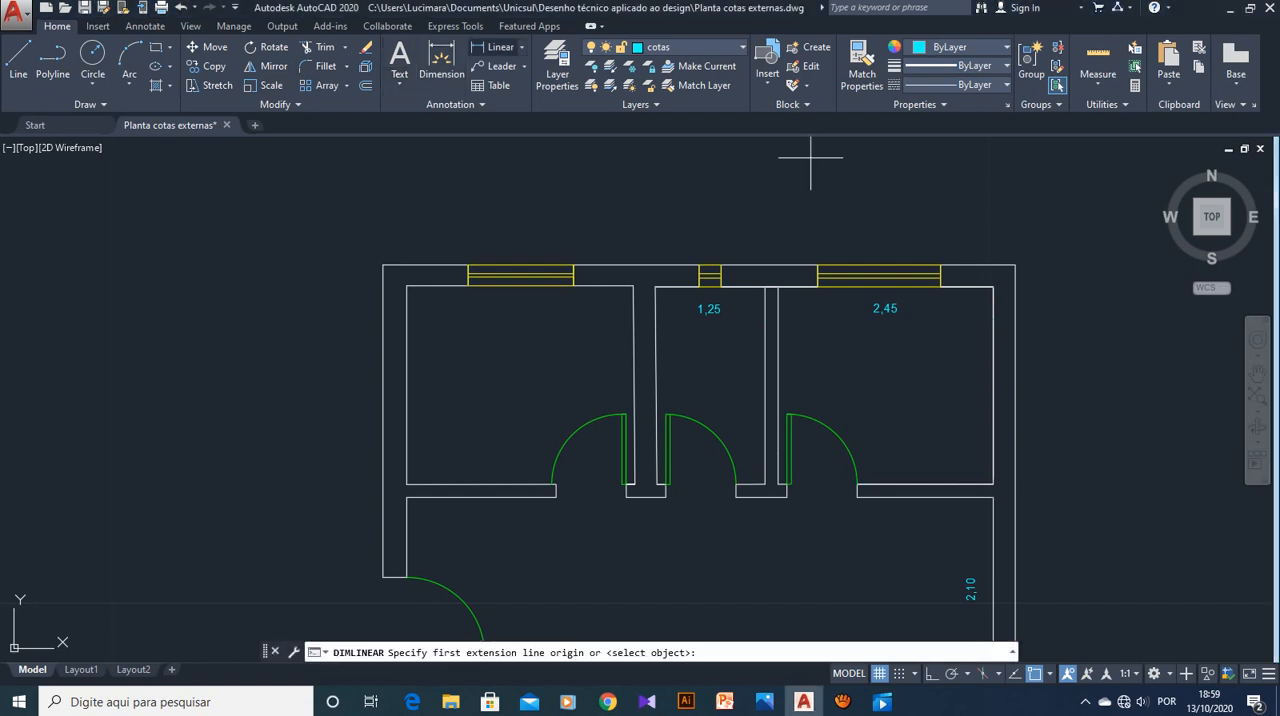
{"action": "left_click", "coordinate": [521, 47]}
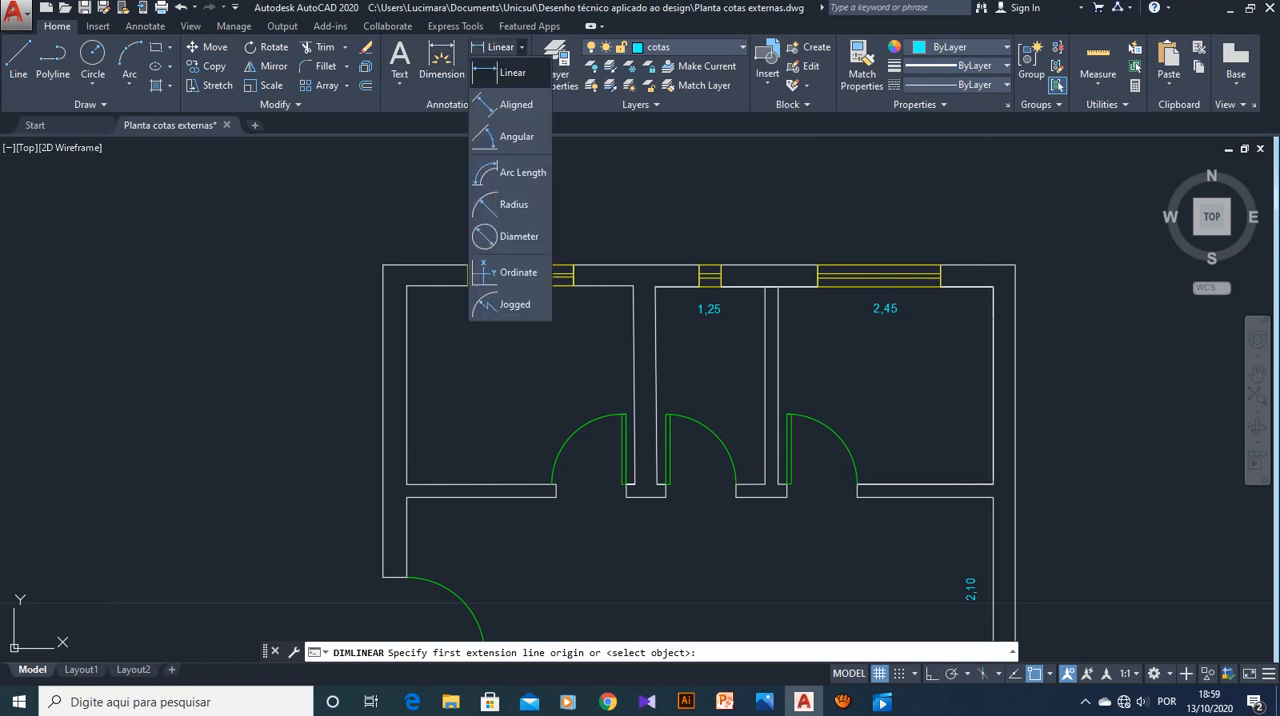
{"action": "left_click", "coordinate": [490, 75]}
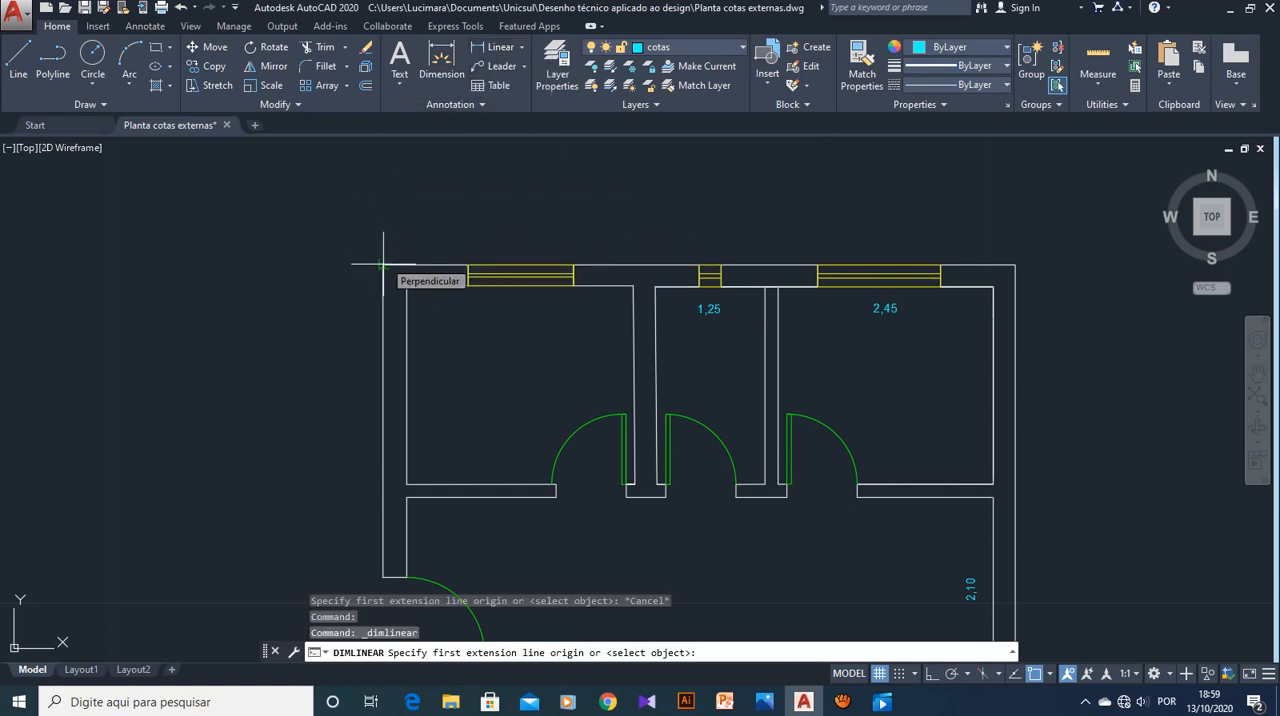
{"action": "left_click", "coordinate": [383, 265]}
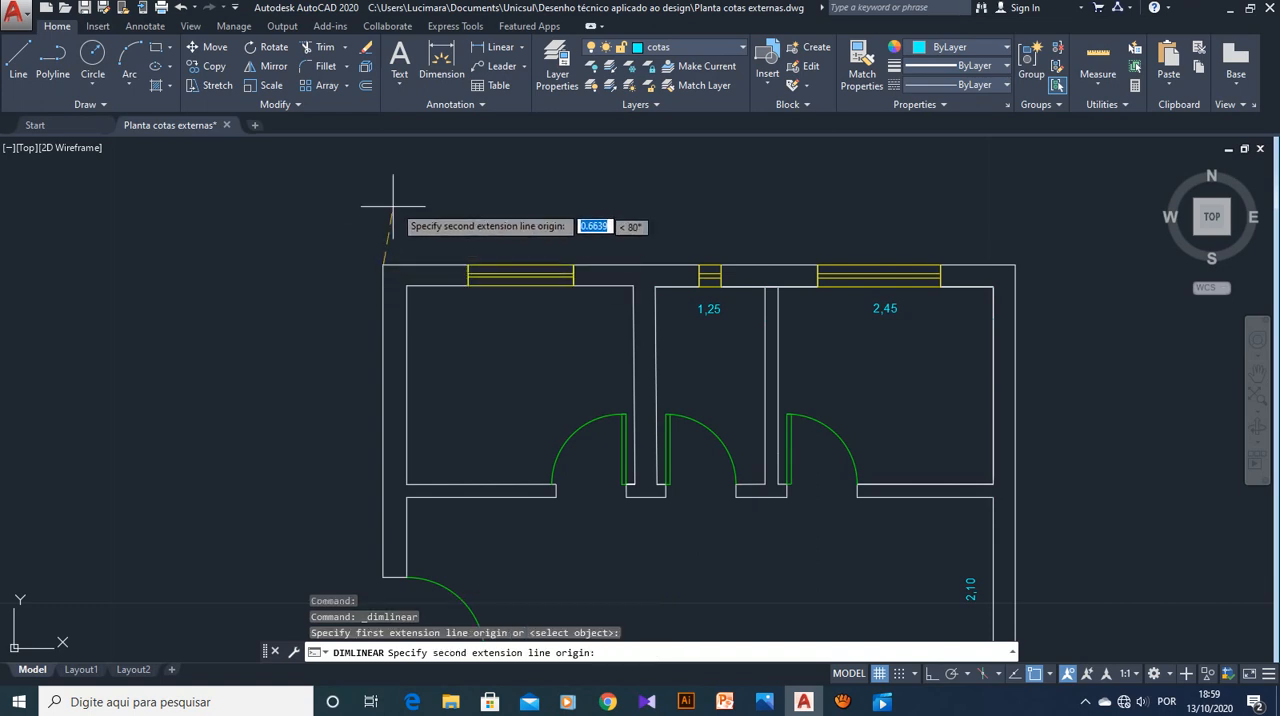
{"action": "left_click", "coordinate": [1015, 265]}
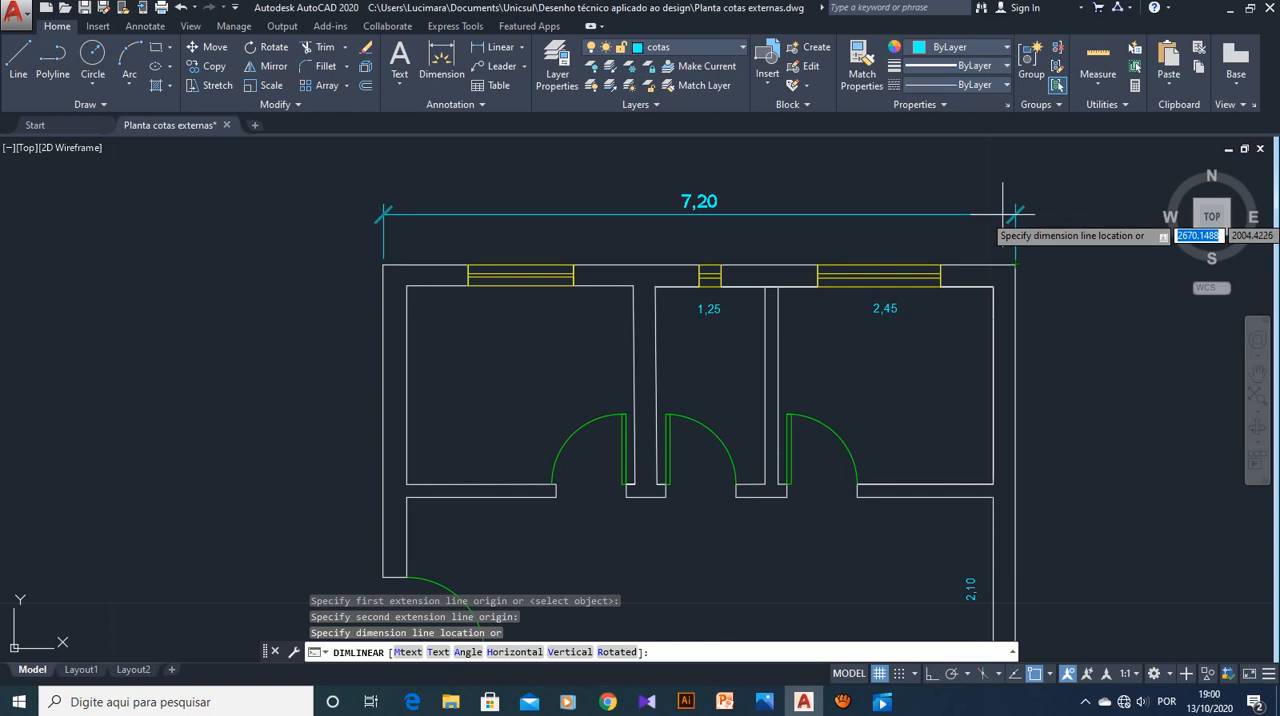
{"action": "left_click", "coordinate": [1005, 214]}
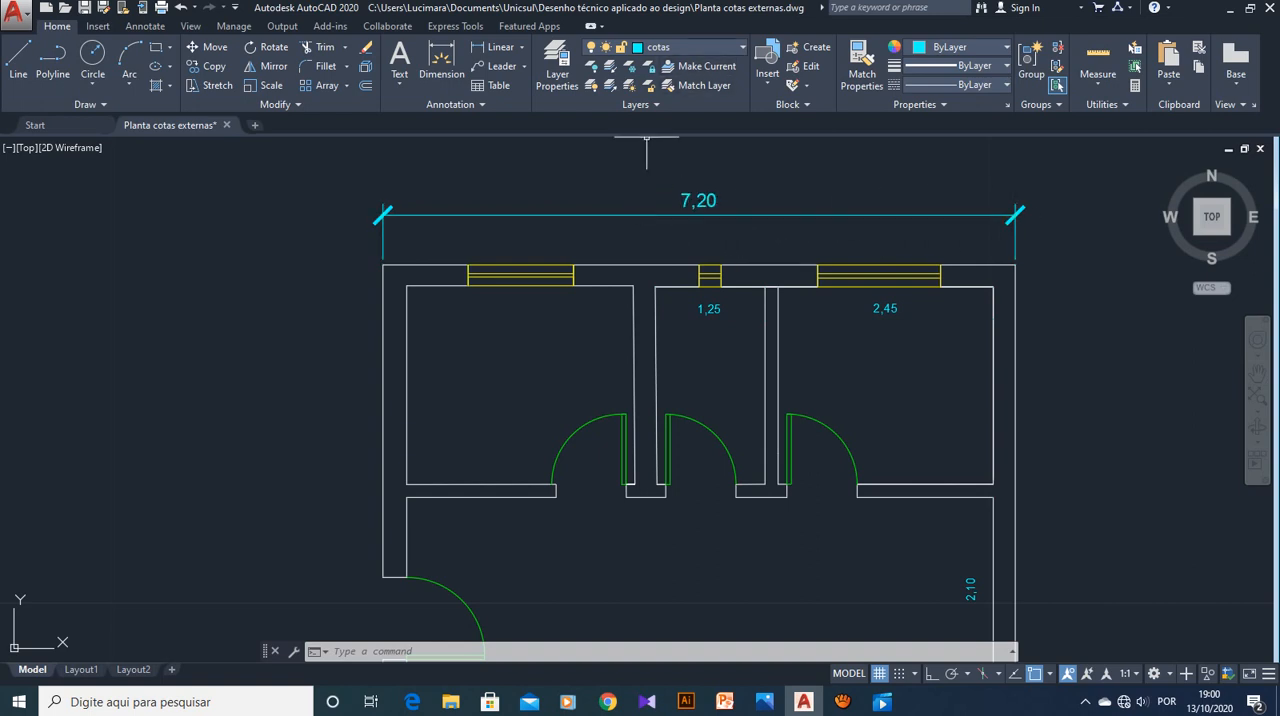
Select cotas as the current layer and delete the overall width dimension above the upper exterior wall
{"action": "left_click", "coordinate": [690, 47]}
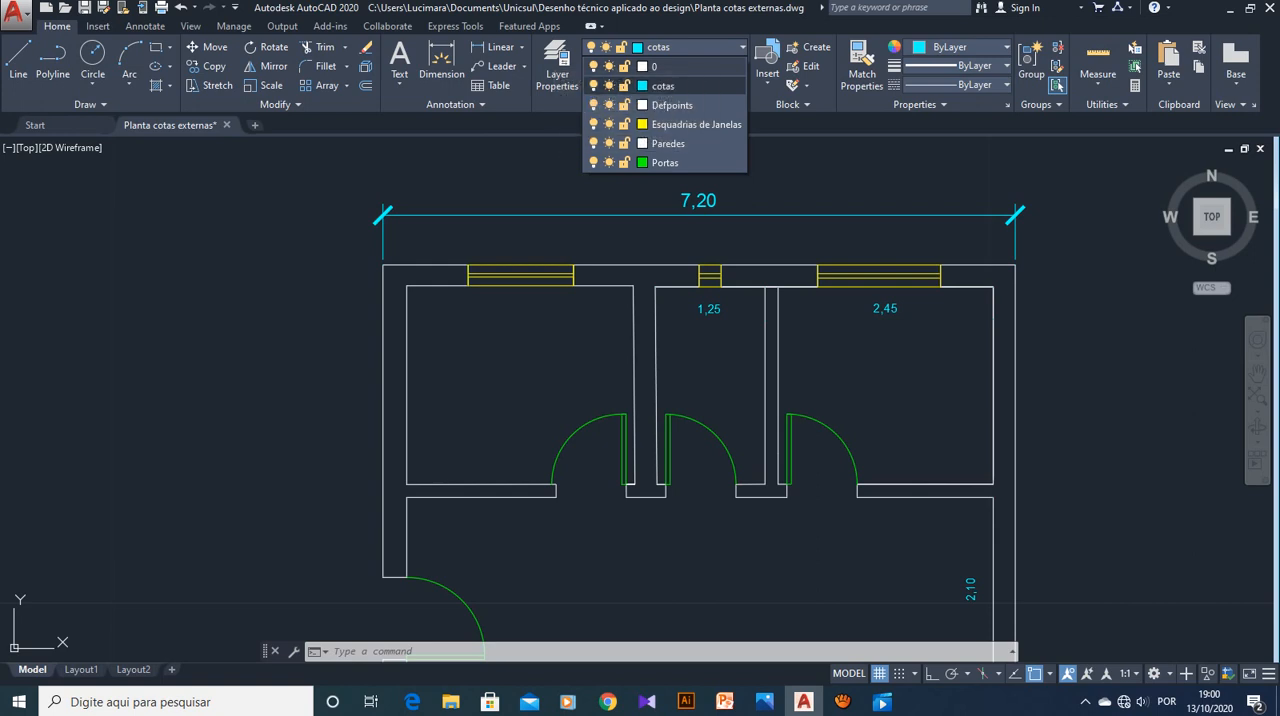
{"action": "left_click", "coordinate": [663, 86]}
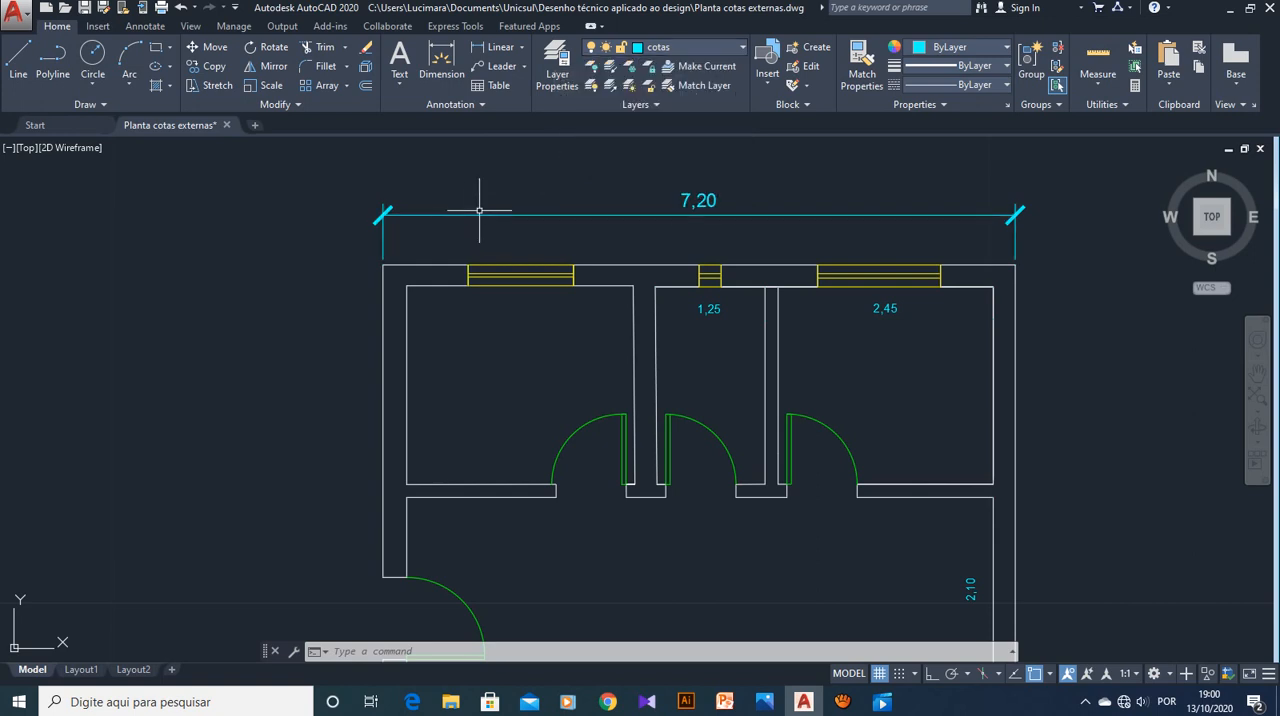
{"action": "left_click", "coordinate": [479, 214]}
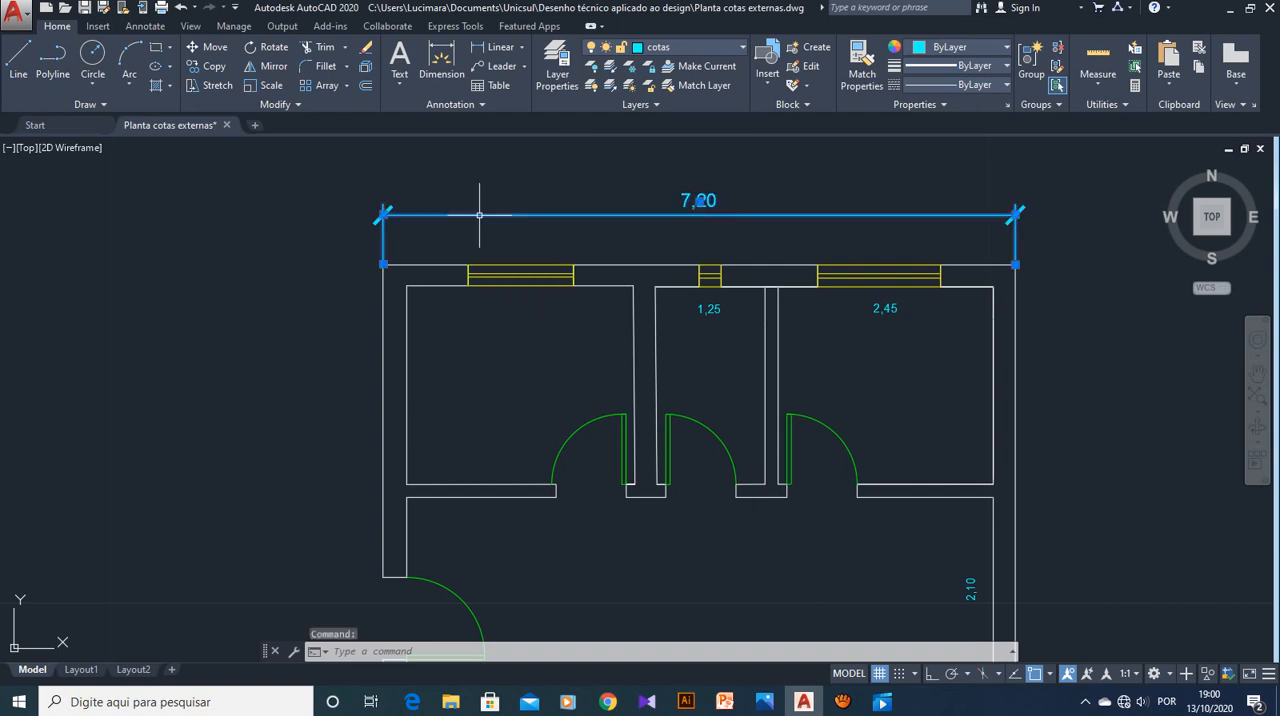
{"action": "key", "text": "Delete"}
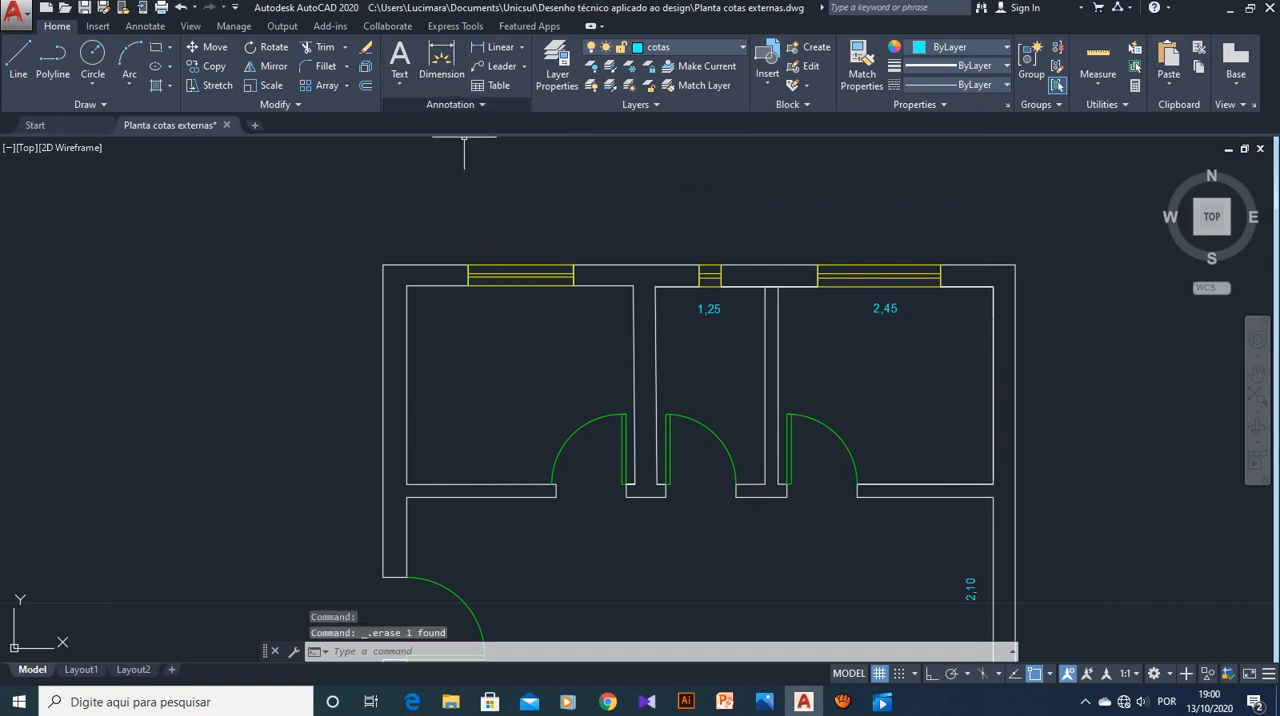
Modify the Cotas Externas dimension style to a text height of 0.1 and close the style manager
{"action": "left_click", "coordinate": [452, 104]}
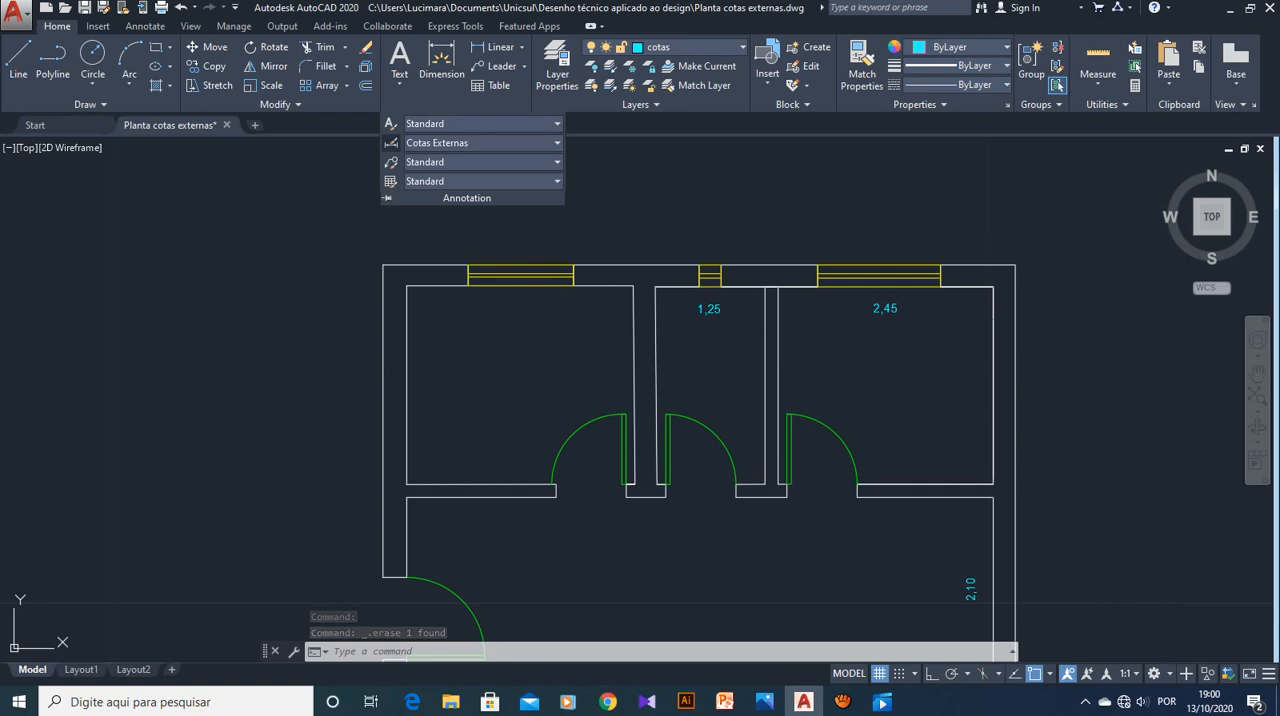
{"action": "left_click", "coordinate": [390, 143]}
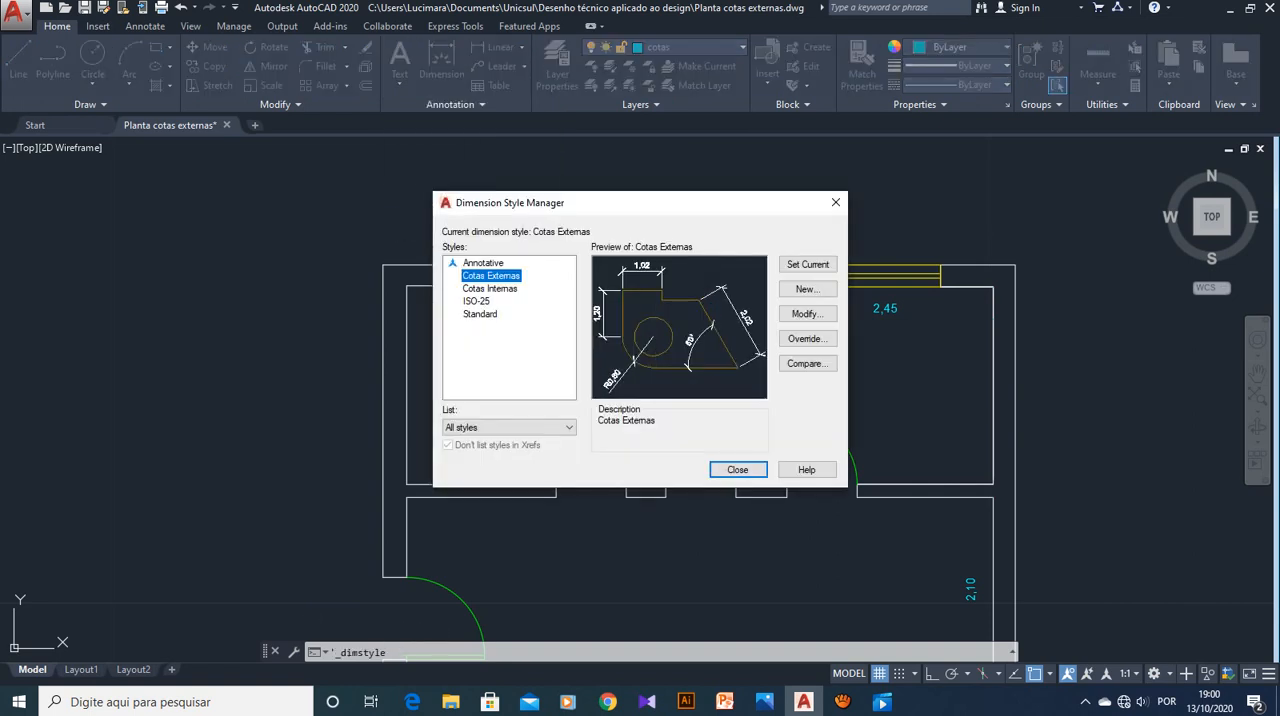
{"action": "left_click", "coordinate": [806, 314]}
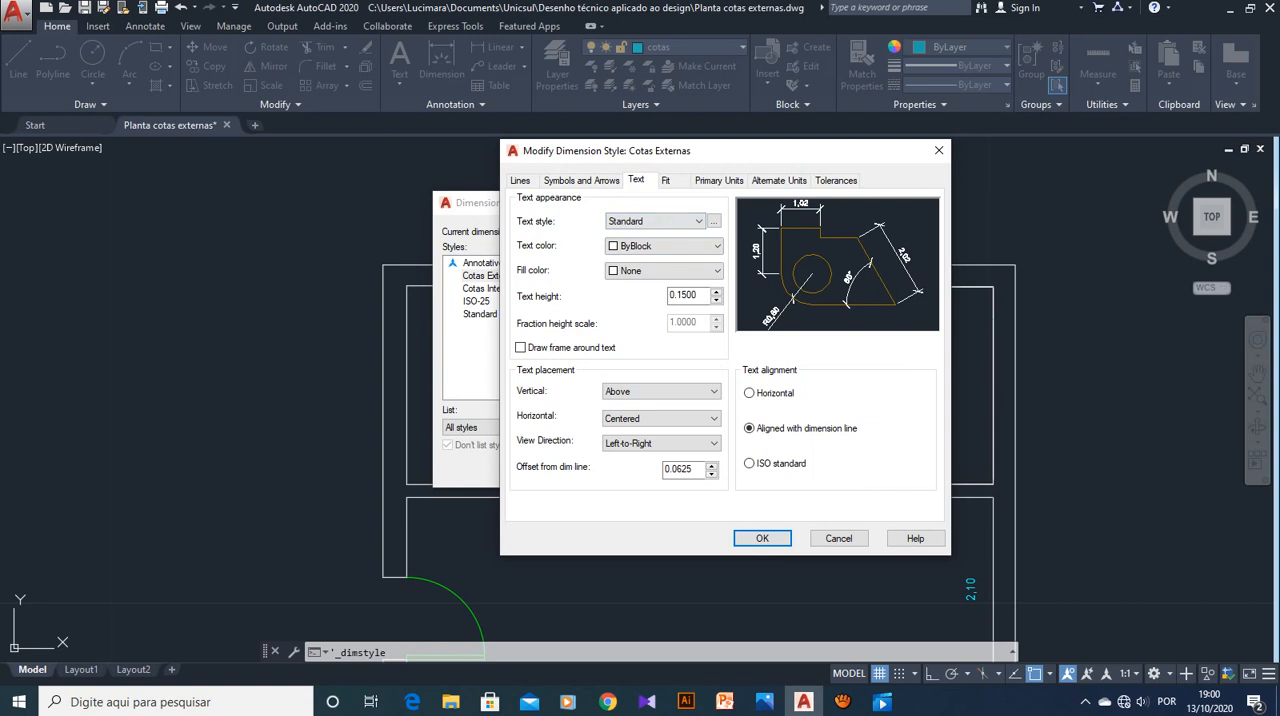
{"action": "left_click_drag", "start_coordinate": [702, 296], "coordinate": [668, 296]}
{"action": "key", "text": "BackSpace"}
{"action": "type", "text": "2"}
{"action": "key", "text": "BackSpace"}
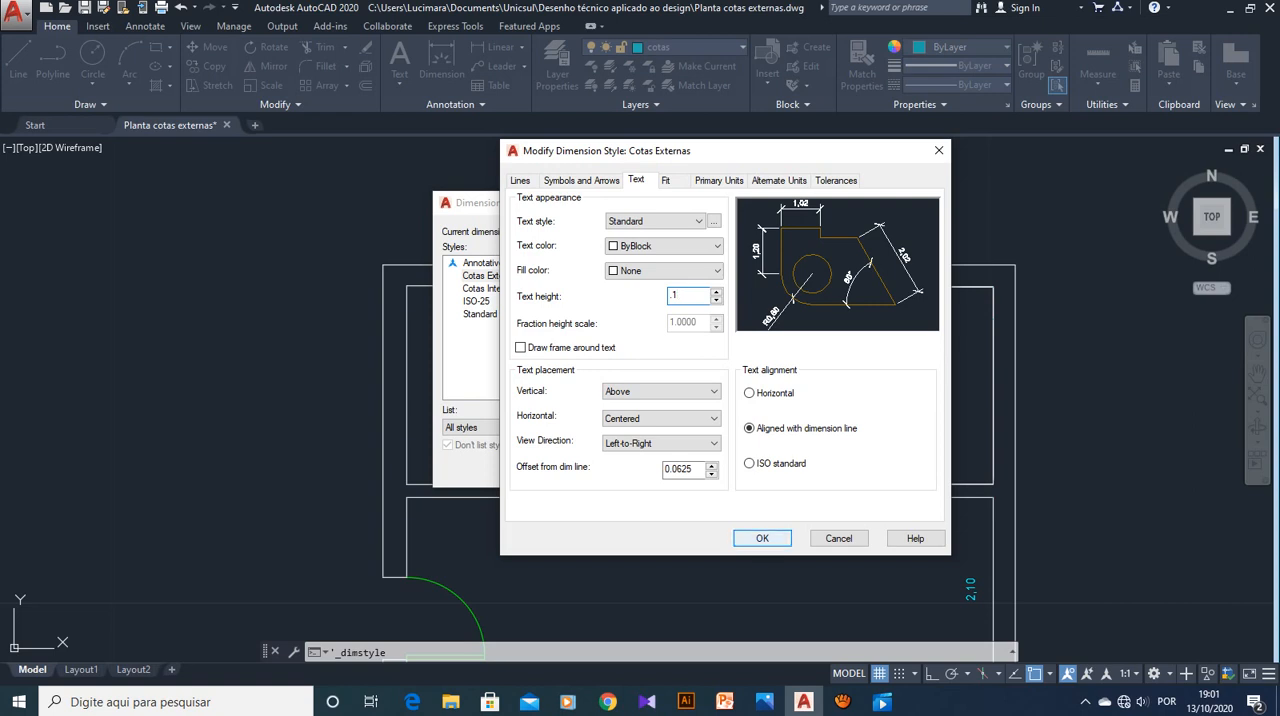
{"action": "left_click", "coordinate": [762, 538]}
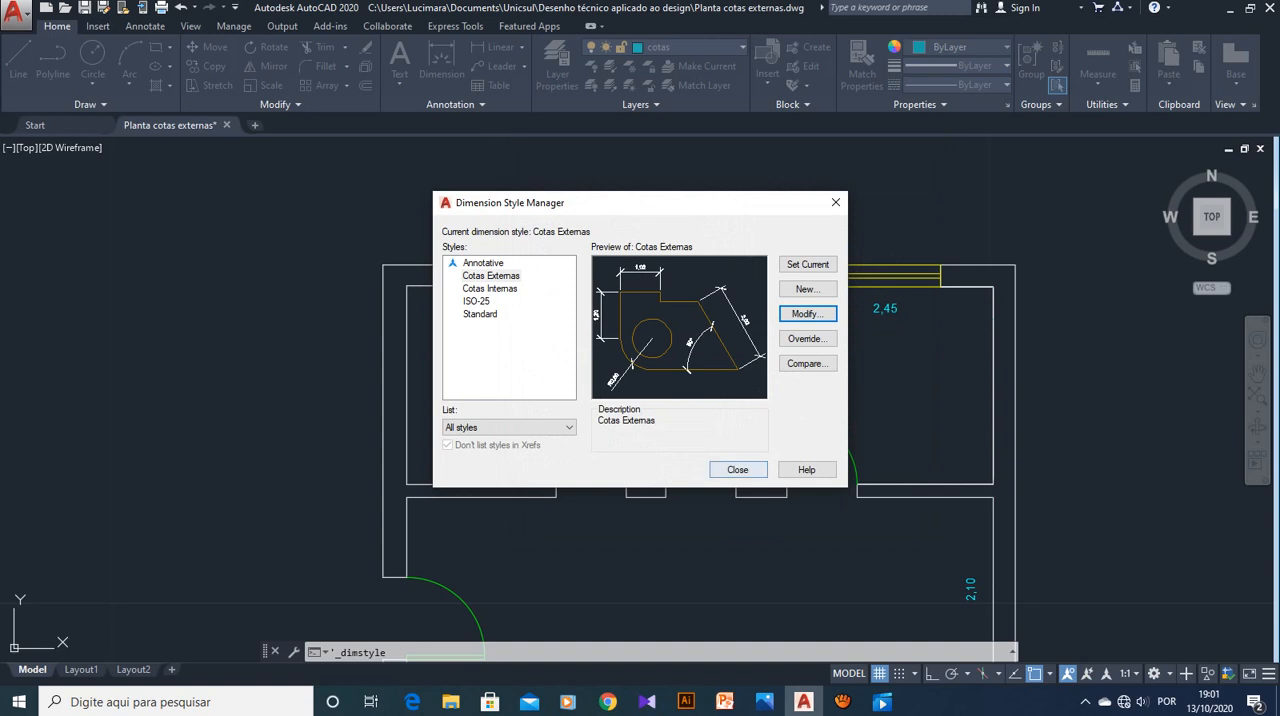
{"action": "left_click", "coordinate": [737, 469]}
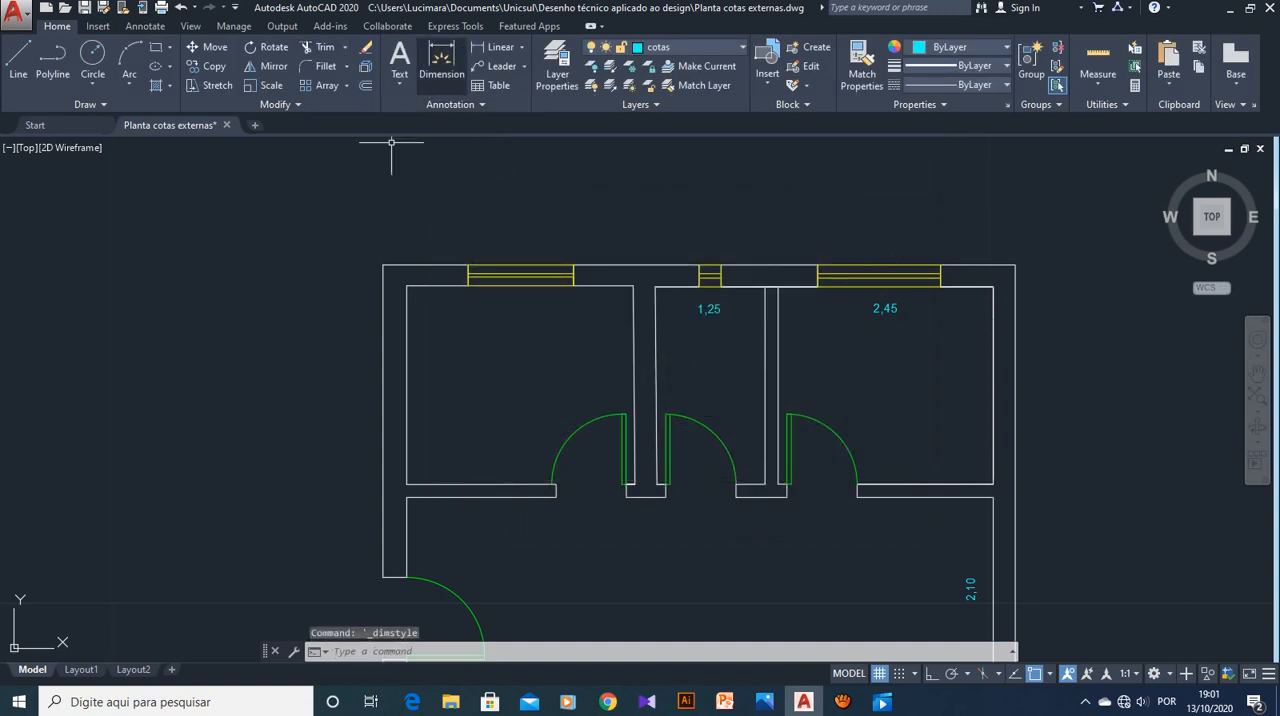
Add a linear dimension between the outer corners of the upper exterior wall, placing its line about 0.585 above the wall
{"action": "left_click", "coordinate": [495, 47]}
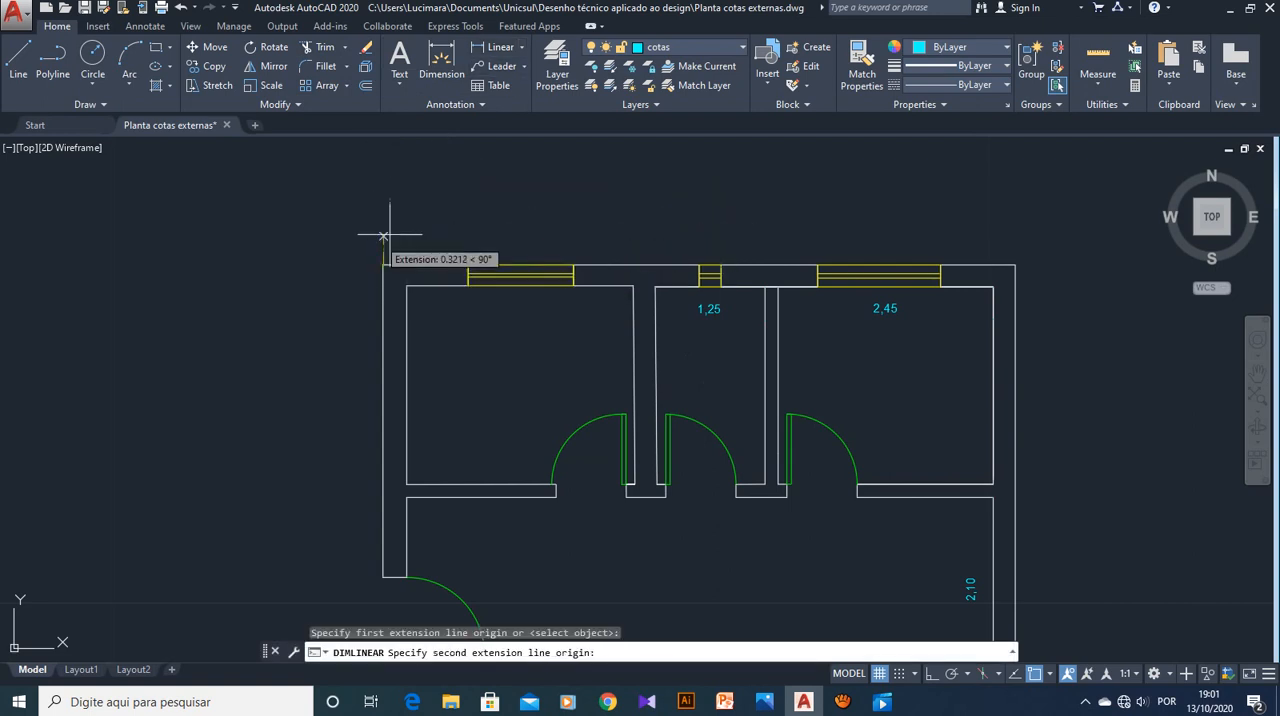
{"action": "left_click", "coordinate": [1015, 264]}
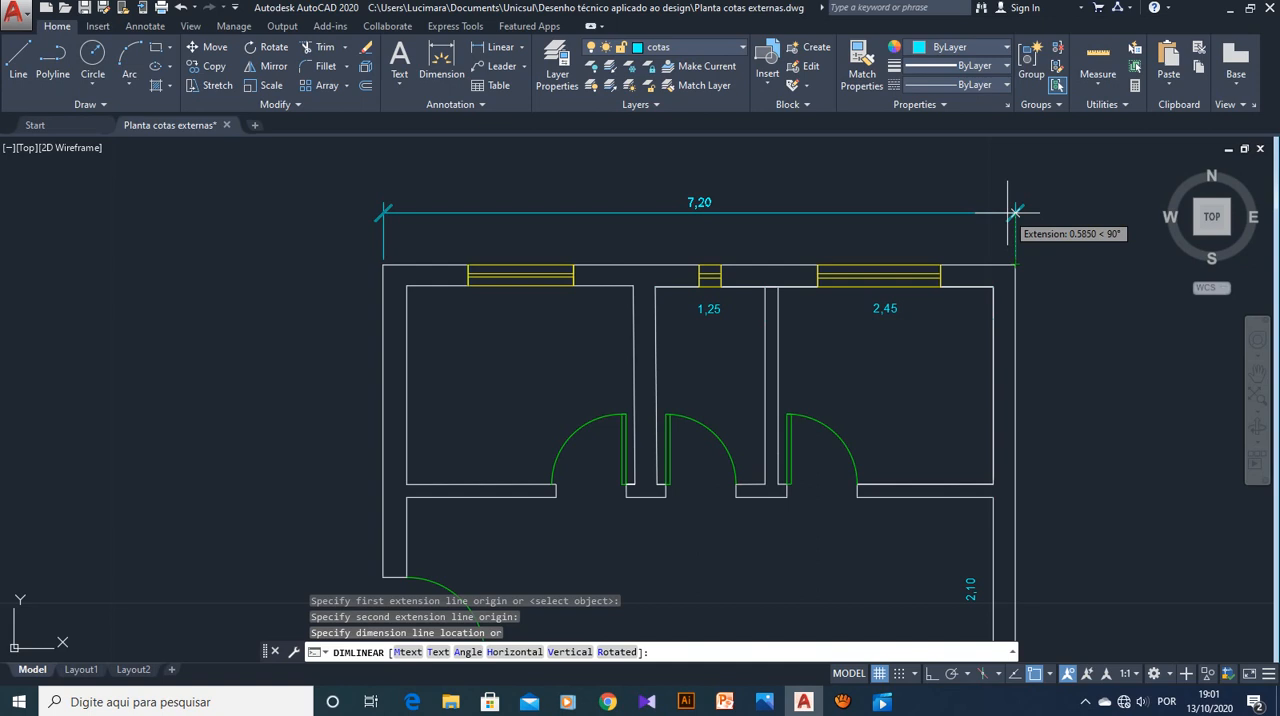
{"action": "left_click", "coordinate": [1015, 212]}
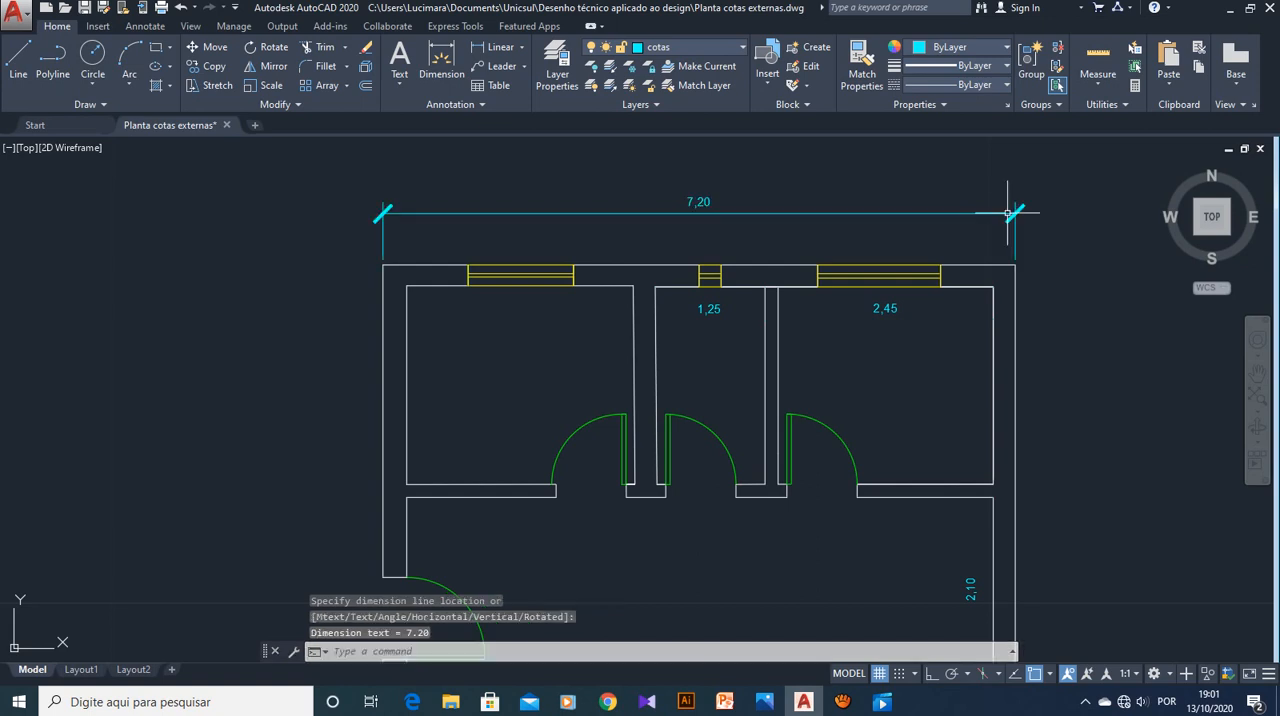
Examine the overall width dimension up close and in the full plan, checking its extension line offset, ticks and text size
{"action": "scroll", "coordinate": [368, 261], "scroll_direction": "up", "scroll_amount": 2}
{"action": "scroll", "coordinate": [368, 261], "scroll_direction": "up", "scroll_amount": 3}
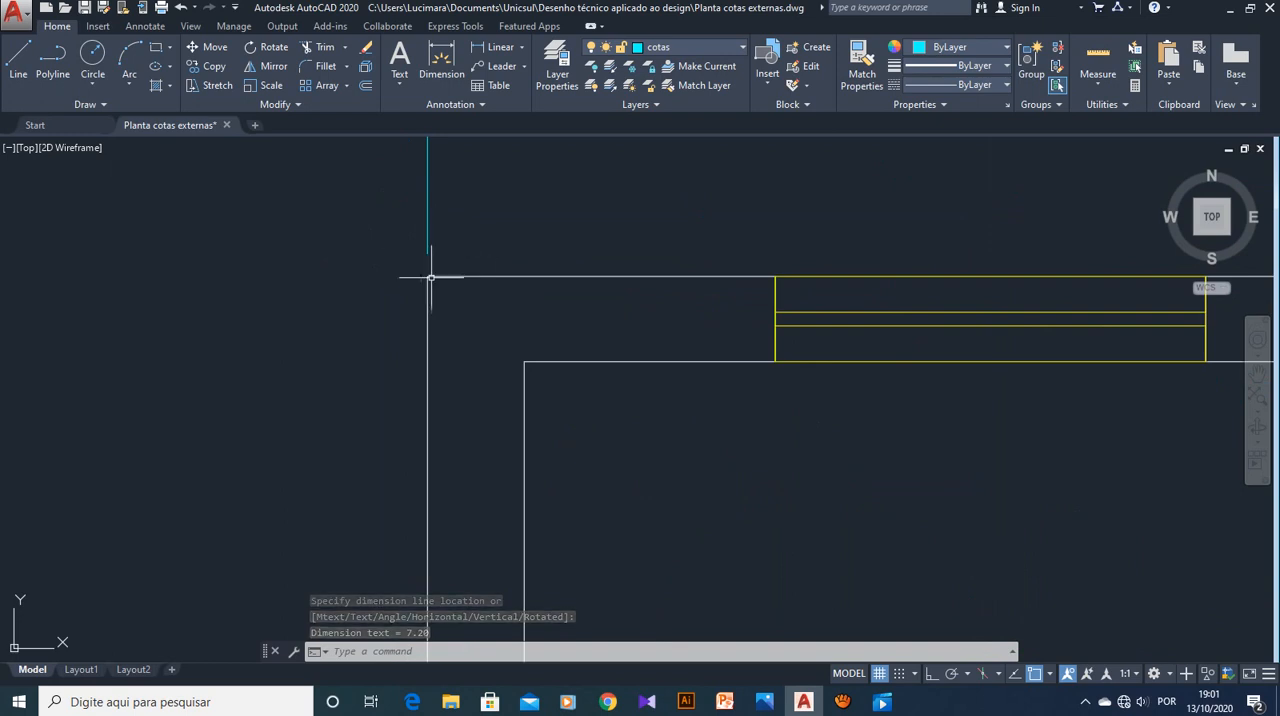
{"action": "scroll", "coordinate": [663, 222], "scroll_direction": "down", "scroll_amount": 4}
{"action": "scroll", "coordinate": [978, 208], "scroll_direction": "down", "scroll_amount": 2}
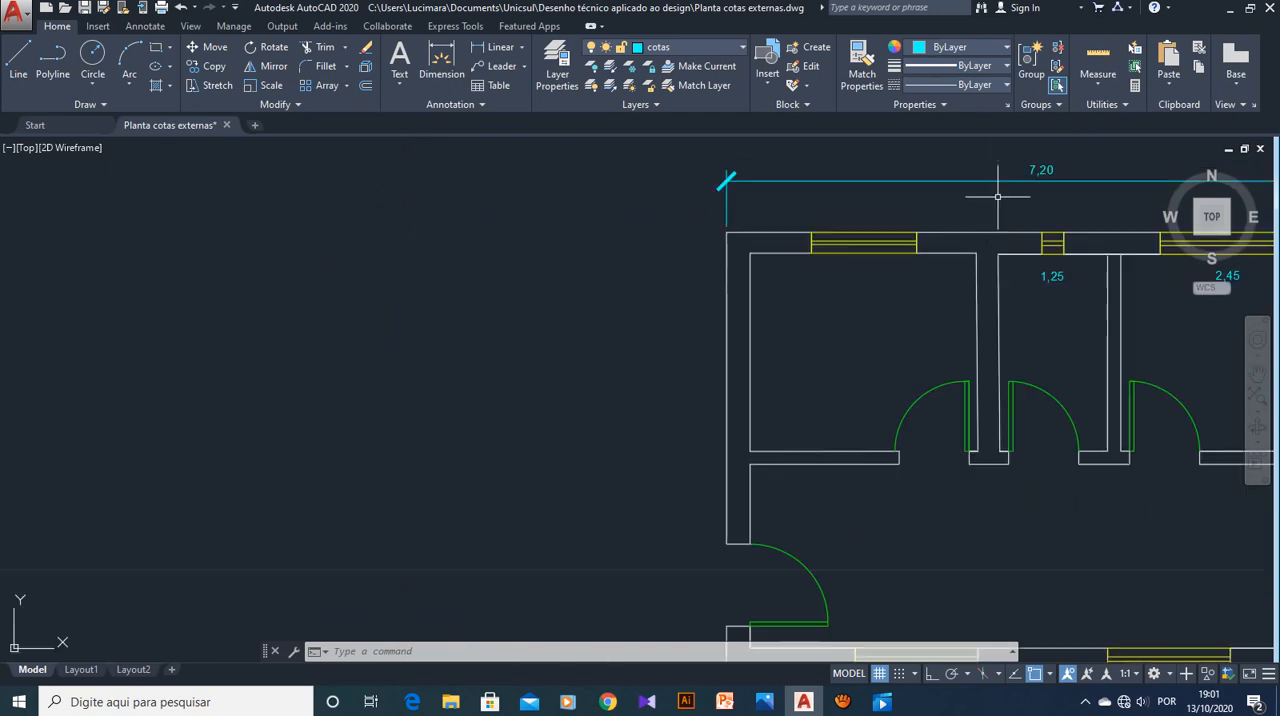
{"action": "mouse_move", "coordinate": [1000, 202]}
{"action": "middle_mouse_down"}
{"action": "mouse_move", "coordinate": [980, 232]}
{"action": "mouse_move", "coordinate": [671, 252]}
{"action": "mouse_move", "coordinate": [654, 211]}
{"action": "middle_mouse_up"}
{"action": "scroll", "coordinate": [720, 290], "scroll_direction": "down", "scroll_amount": 3}
{"action": "scroll", "coordinate": [720, 290], "scroll_direction": "up", "scroll_amount": 2}
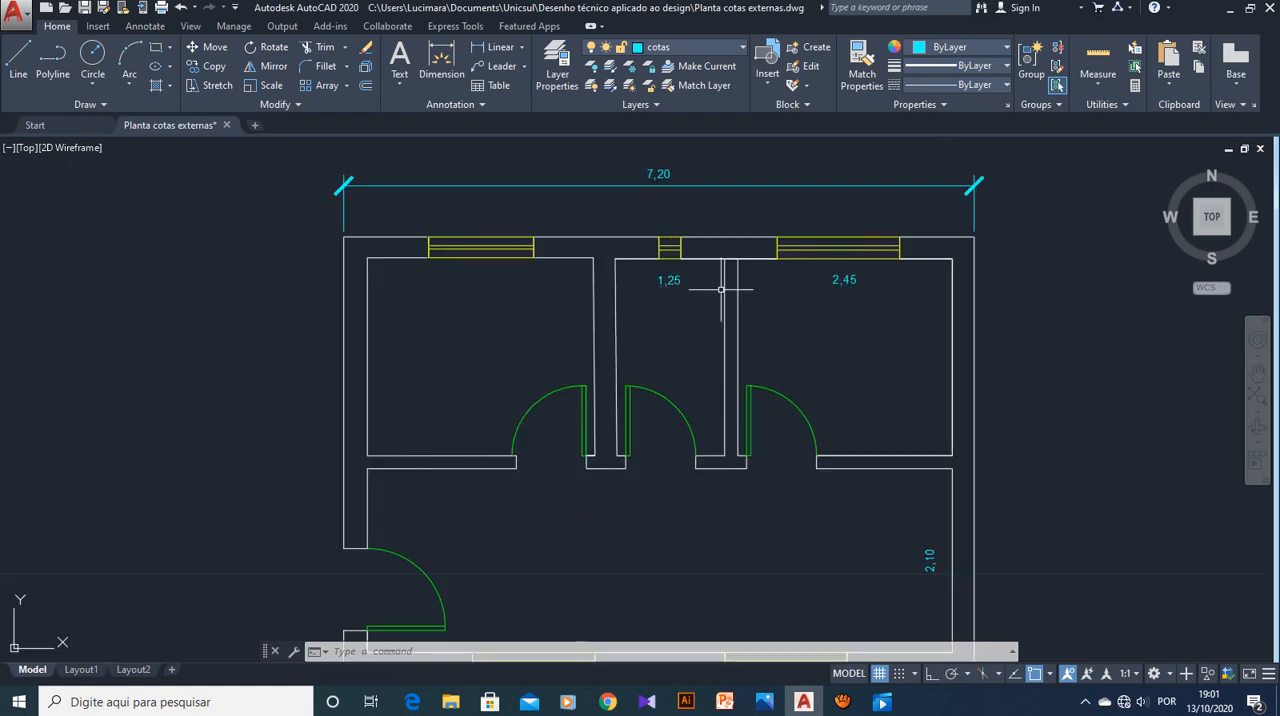
{"action": "scroll", "coordinate": [720, 290], "scroll_direction": "down", "scroll_amount": 2}
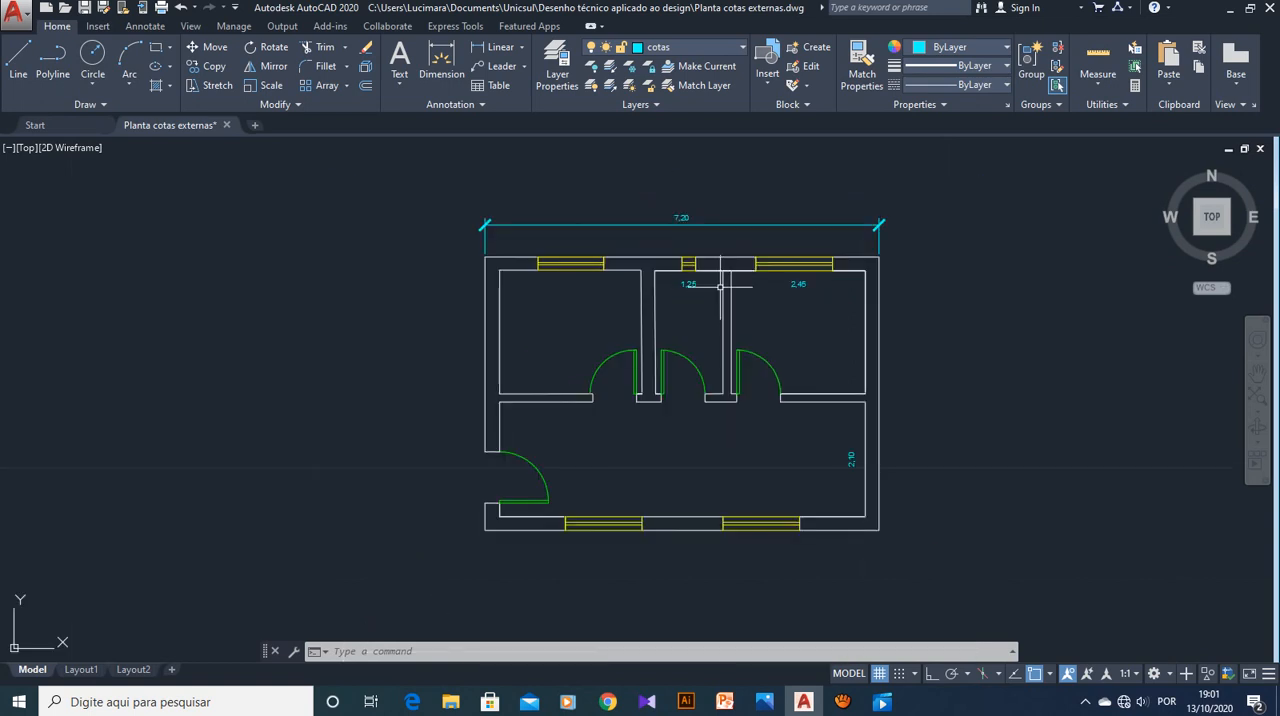
{"action": "scroll", "coordinate": [720, 281], "scroll_direction": "up", "scroll_amount": 2}
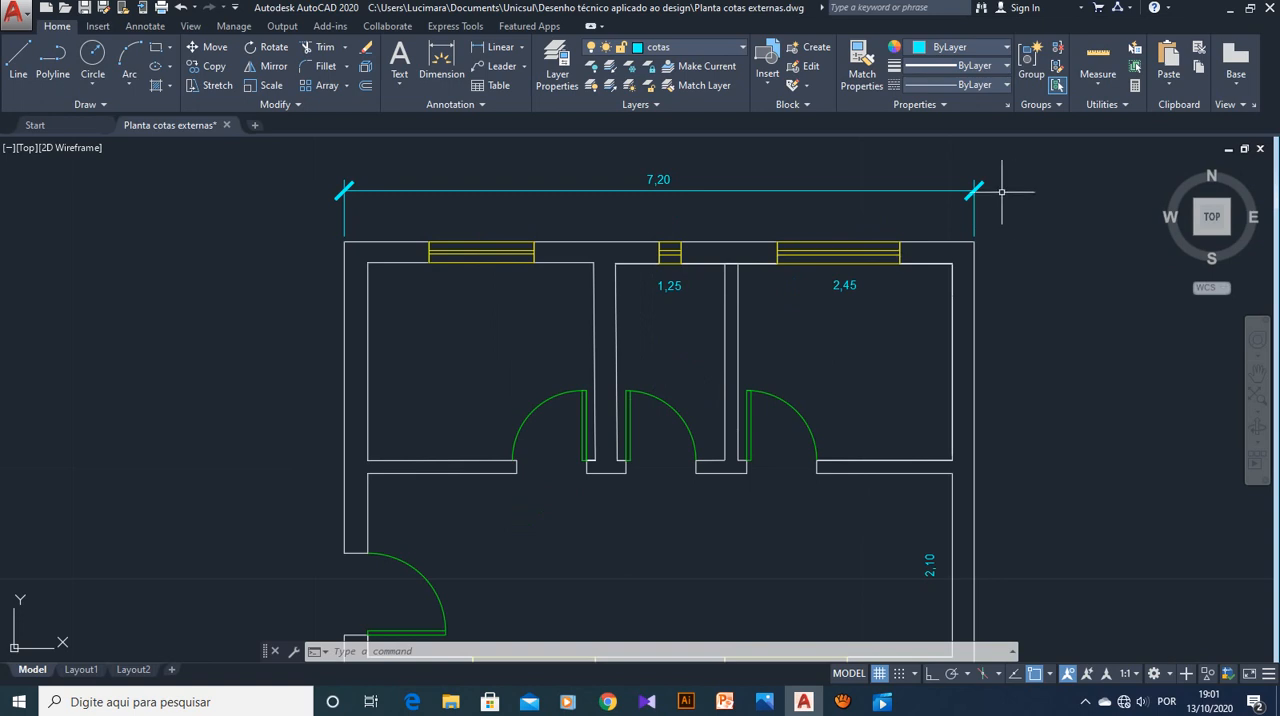
{"action": "scroll", "coordinate": [940, 265], "scroll_direction": "down", "scroll_amount": 2}
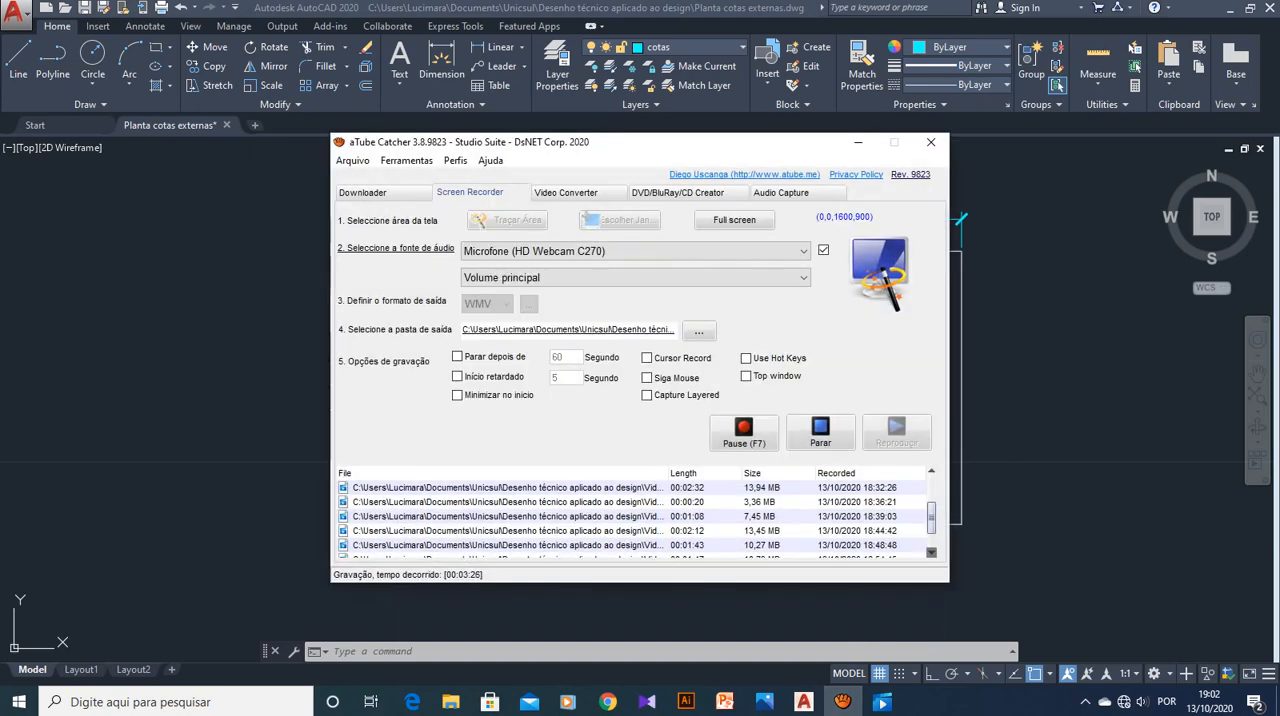
{"action": "left_click", "coordinate": [858, 142]}
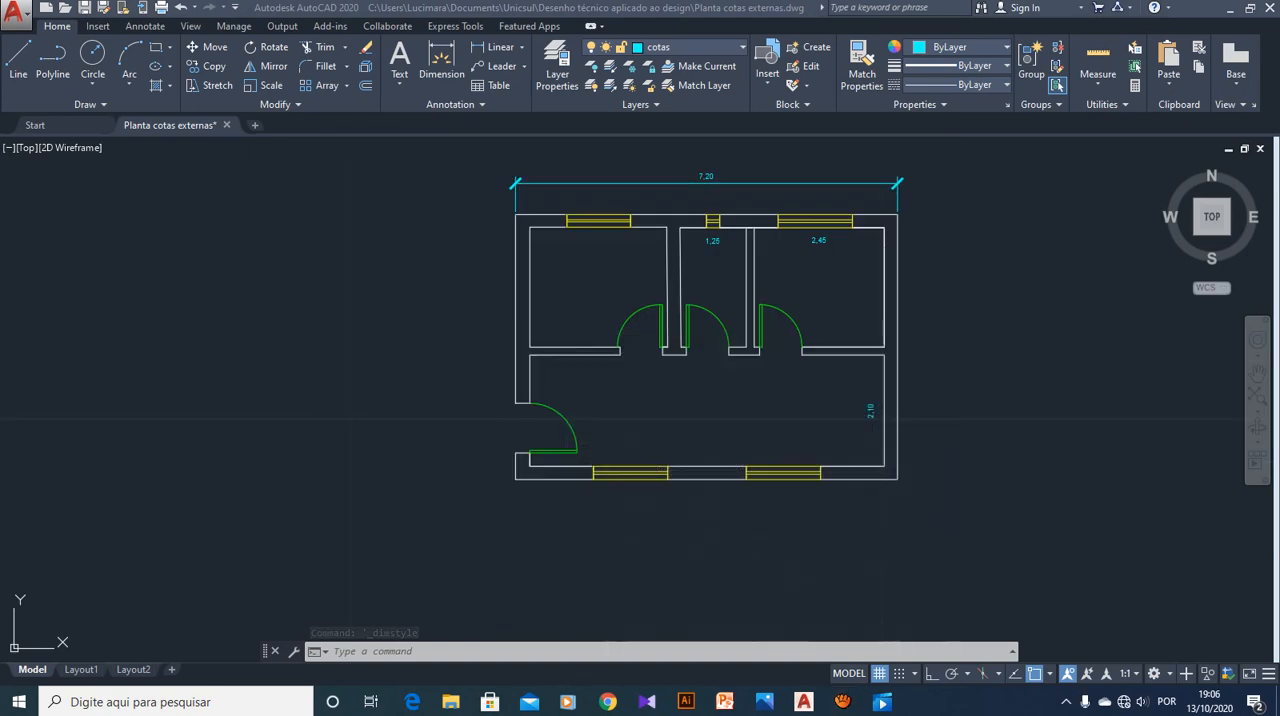
{"action": "scroll", "coordinate": [778, 147], "scroll_direction": "up", "scroll_amount": 2}
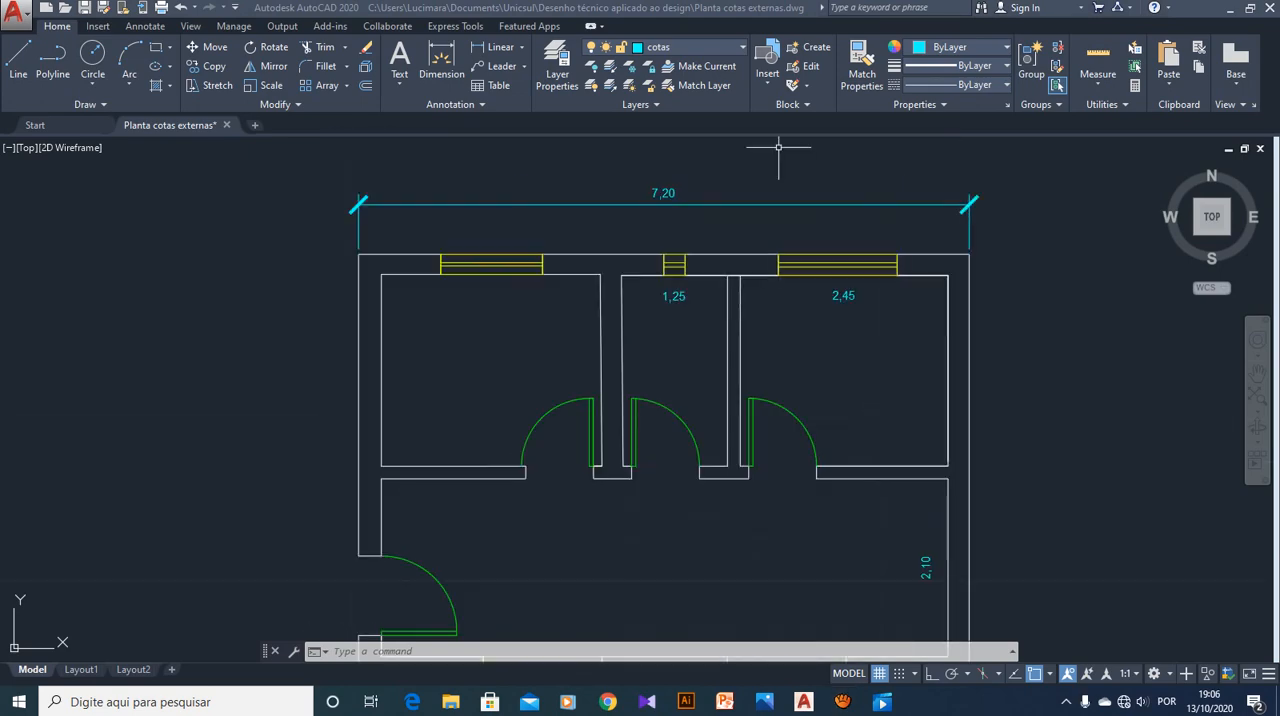
{"action": "scroll", "coordinate": [781, 171], "scroll_direction": "up", "scroll_amount": 2}
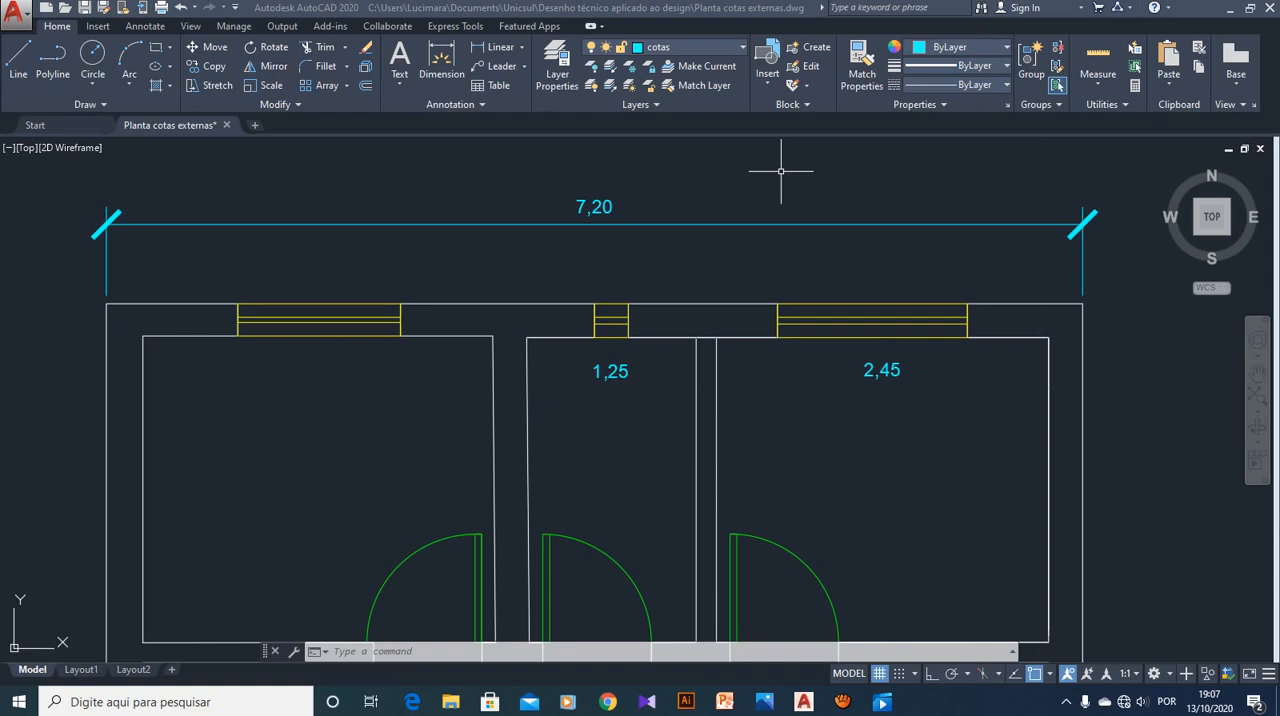
{"action": "scroll", "coordinate": [1003, 268], "scroll_direction": "down", "scroll_amount": 4}
{"action": "scroll", "coordinate": [1033, 252], "scroll_direction": "up", "scroll_amount": 2}
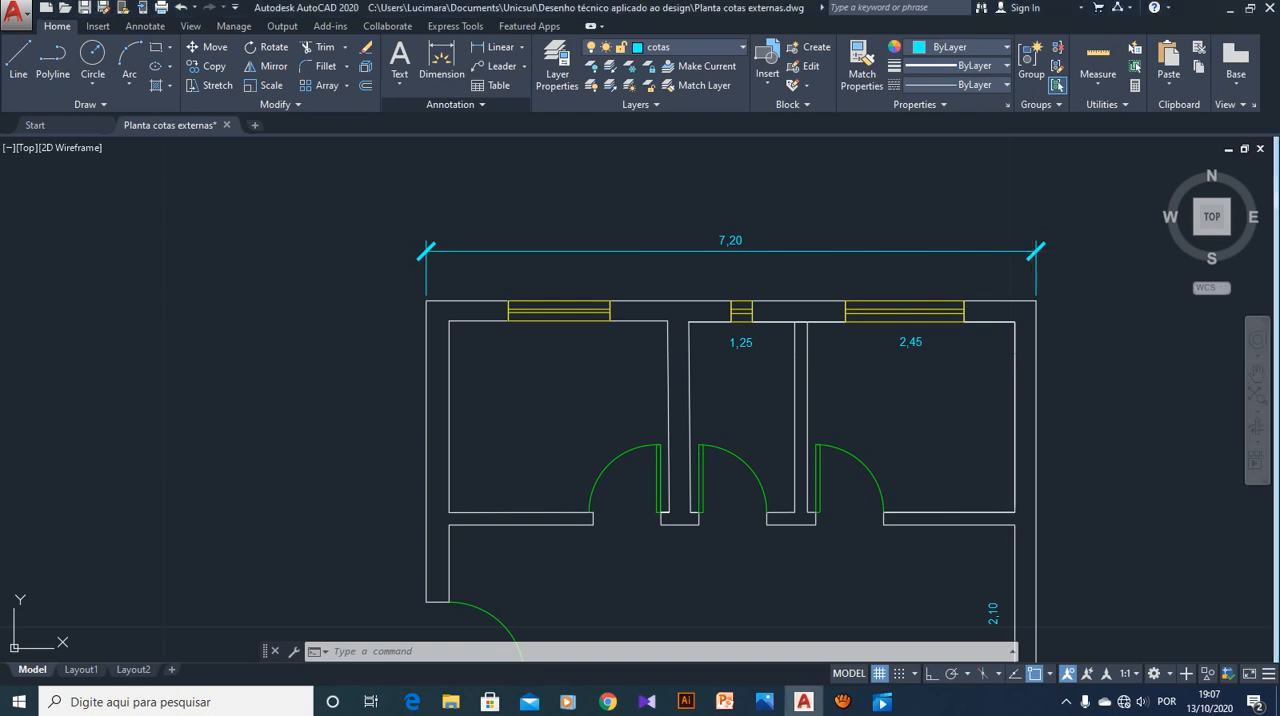
Modify the Cotas Externas dimension style to an arrow size of 0.1 and close the style manager
{"action": "left_click", "coordinate": [456, 105]}
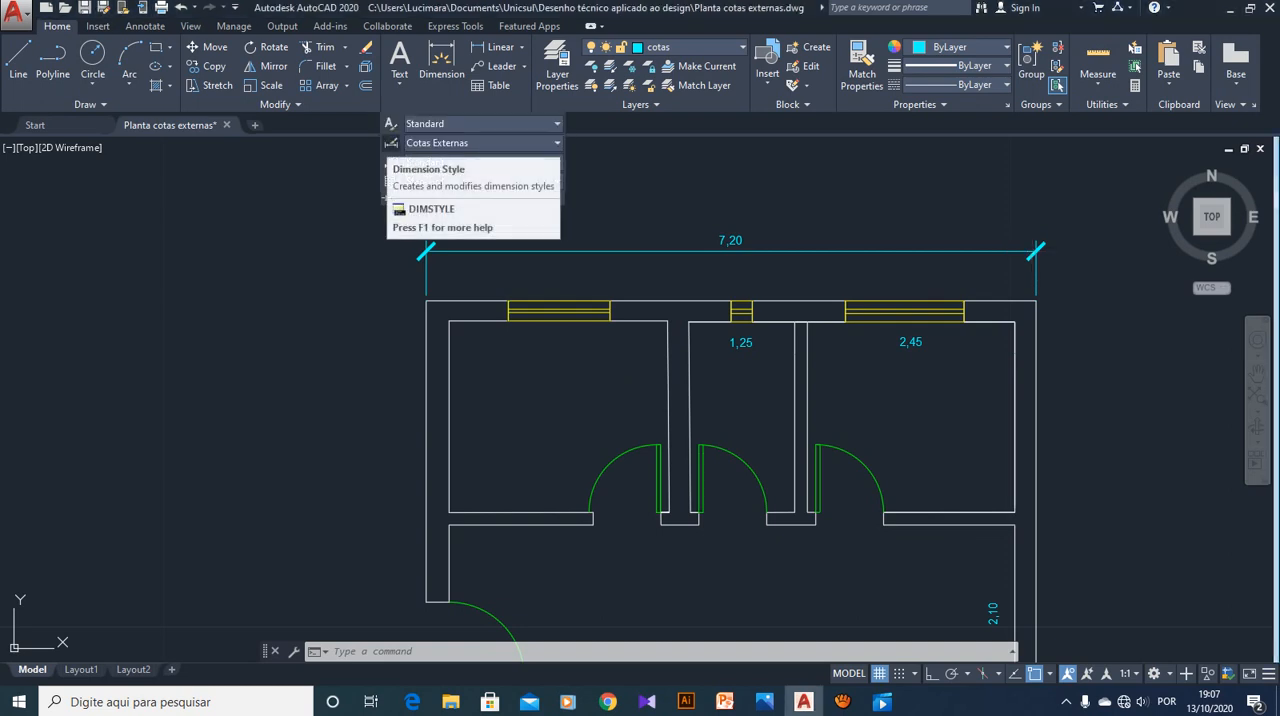
{"action": "left_click", "coordinate": [391, 143]}
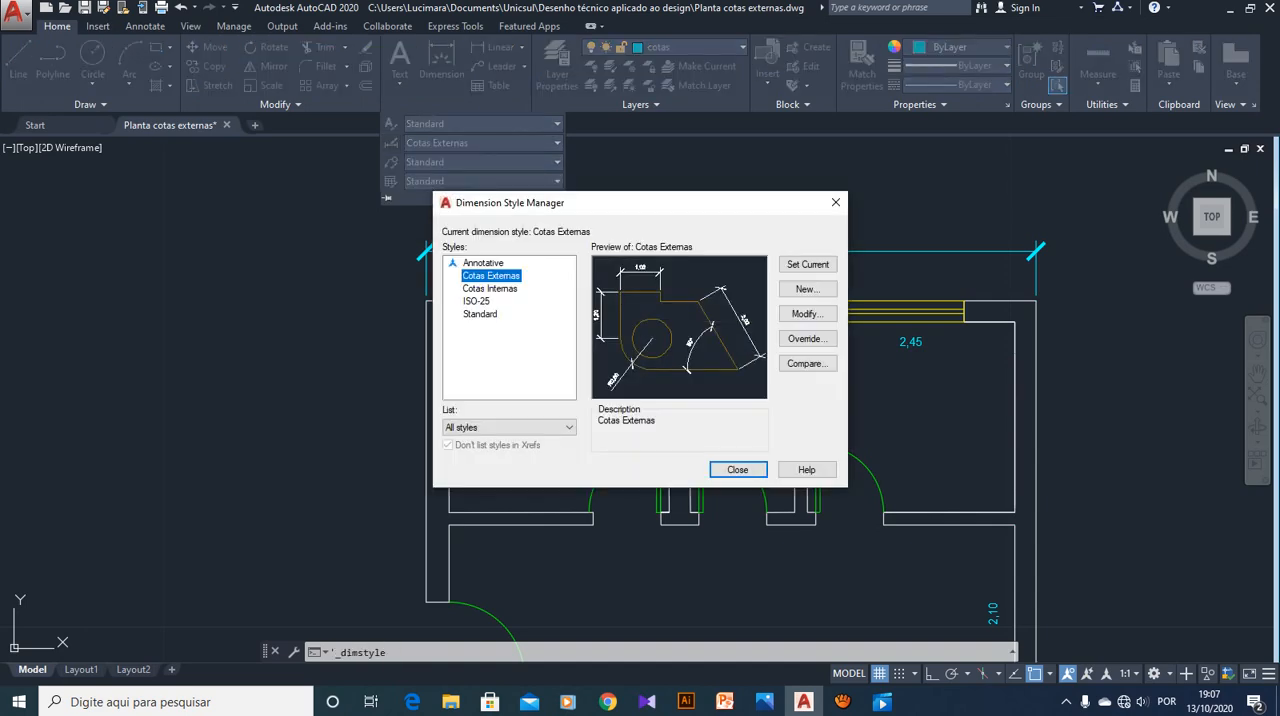
{"action": "left_click", "coordinate": [807, 314]}
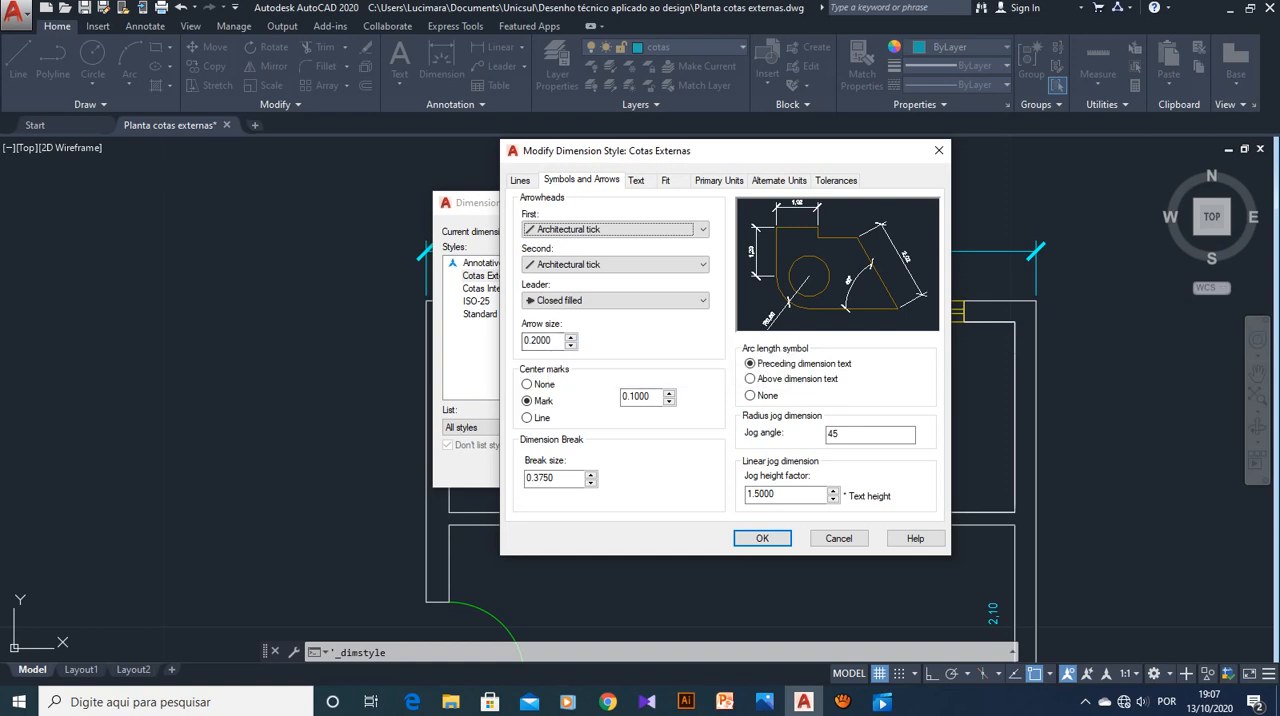
{"action": "left_click_drag", "start_coordinate": [530, 341], "coordinate": [551, 341]}
{"action": "left_click", "coordinate": [530, 341]}
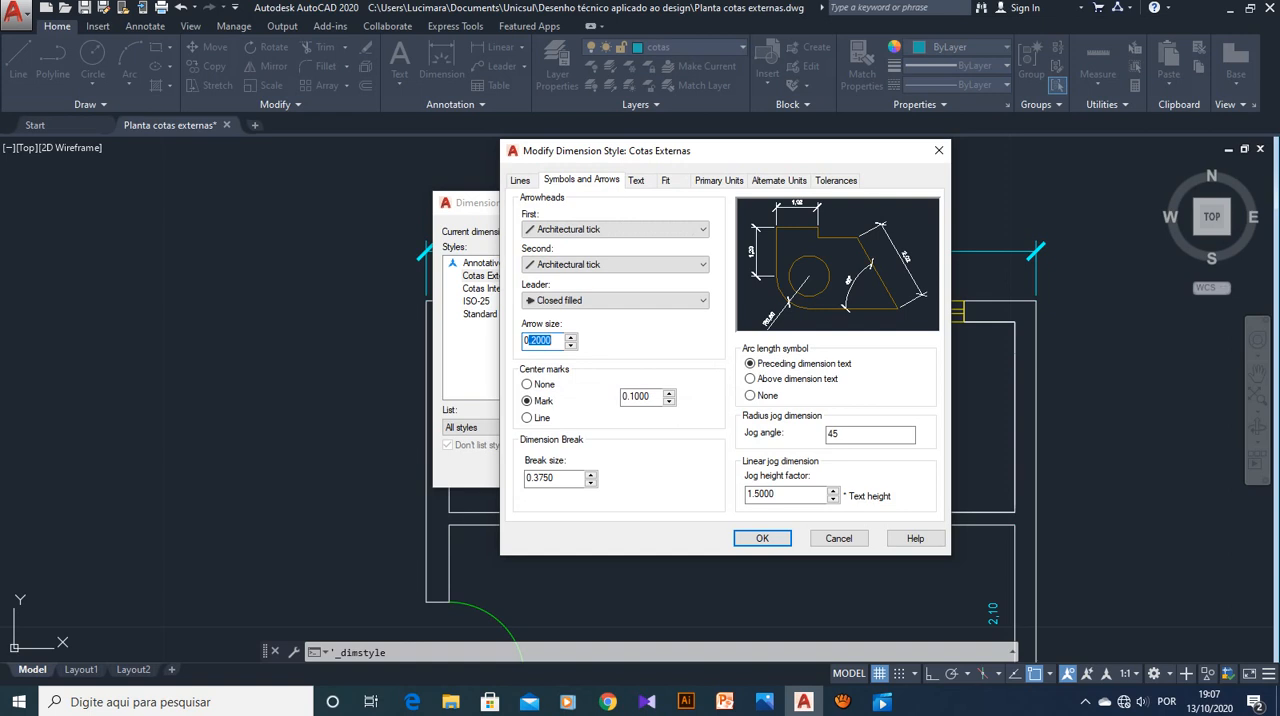
{"action": "key", "text": "BackSpace"}
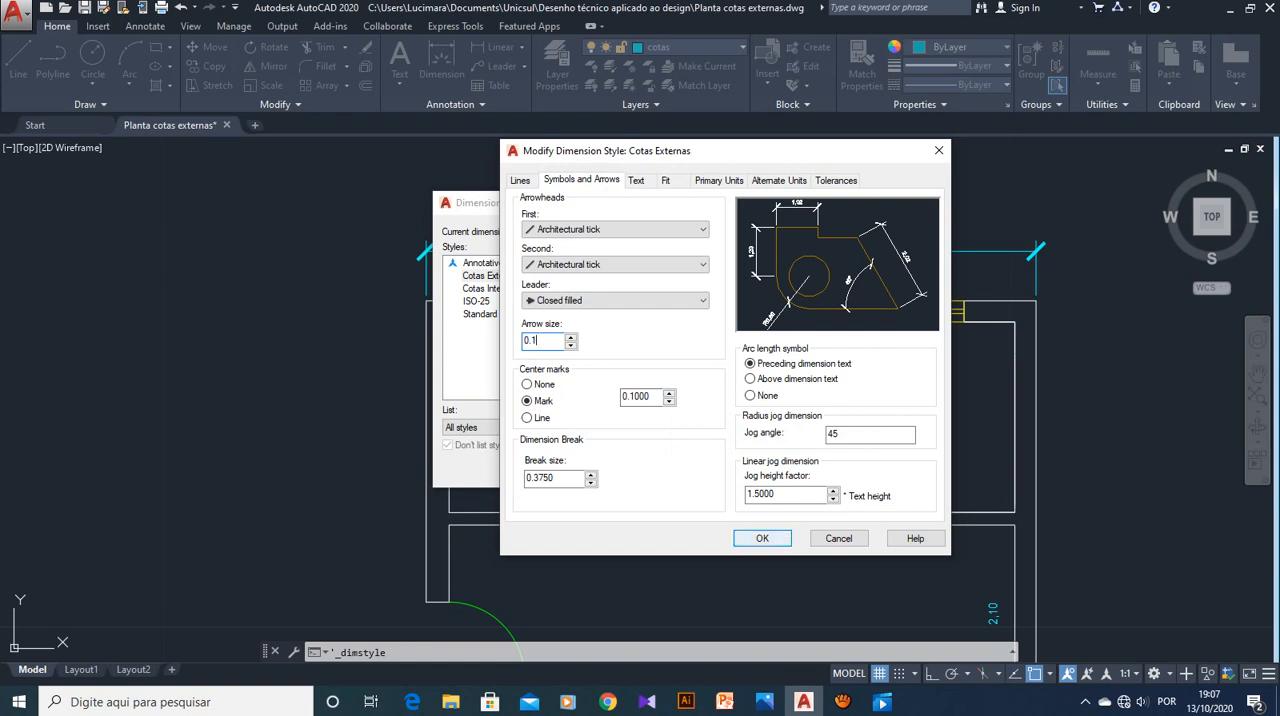
{"action": "left_click", "coordinate": [762, 538]}
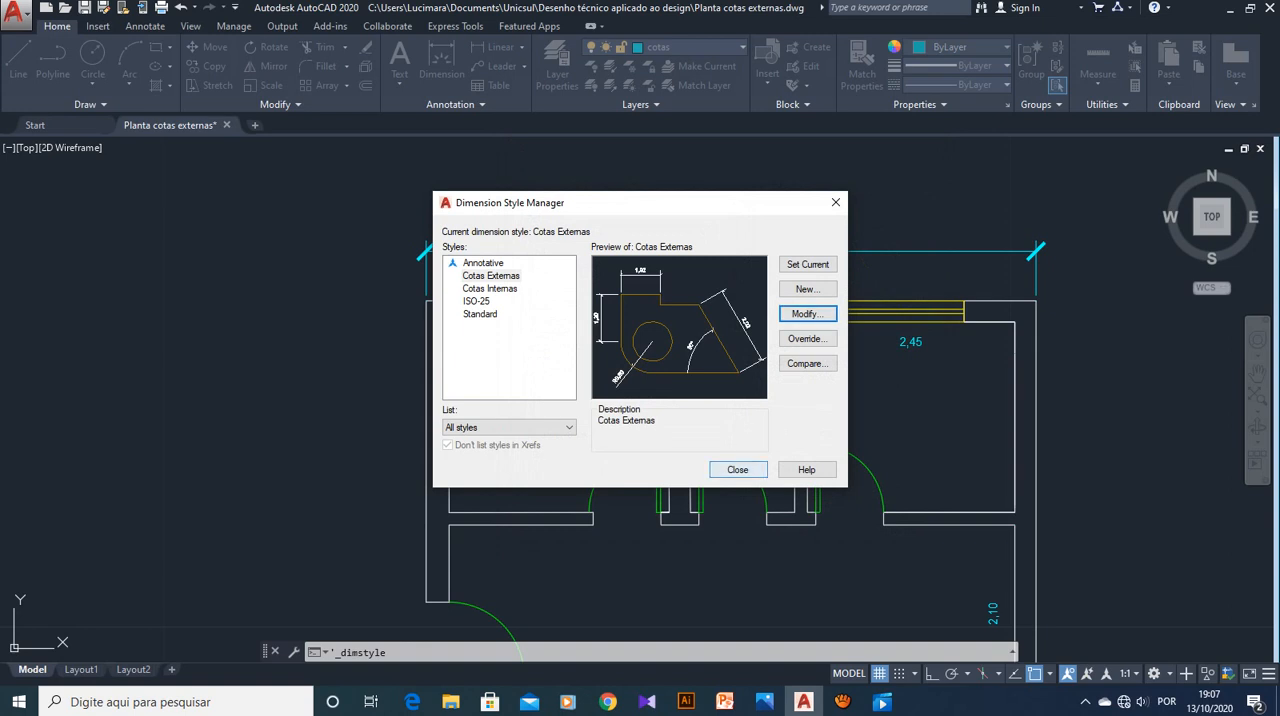
{"action": "left_click", "coordinate": [737, 469]}
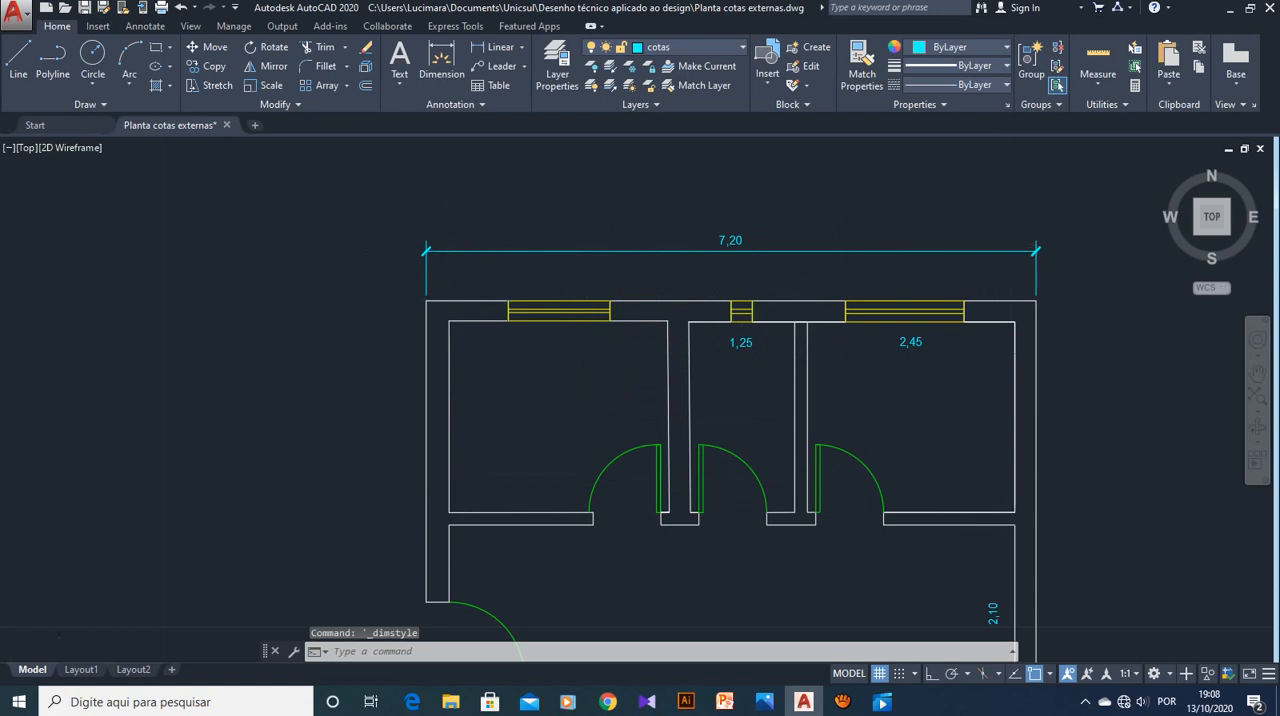
{"action": "scroll", "coordinate": [445, 308], "scroll_direction": "down", "scroll_amount": 2}
{"action": "scroll", "coordinate": [393, 356], "scroll_direction": "up", "scroll_amount": 2}
{"action": "scroll", "coordinate": [393, 356], "scroll_direction": "up", "scroll_amount": 2}
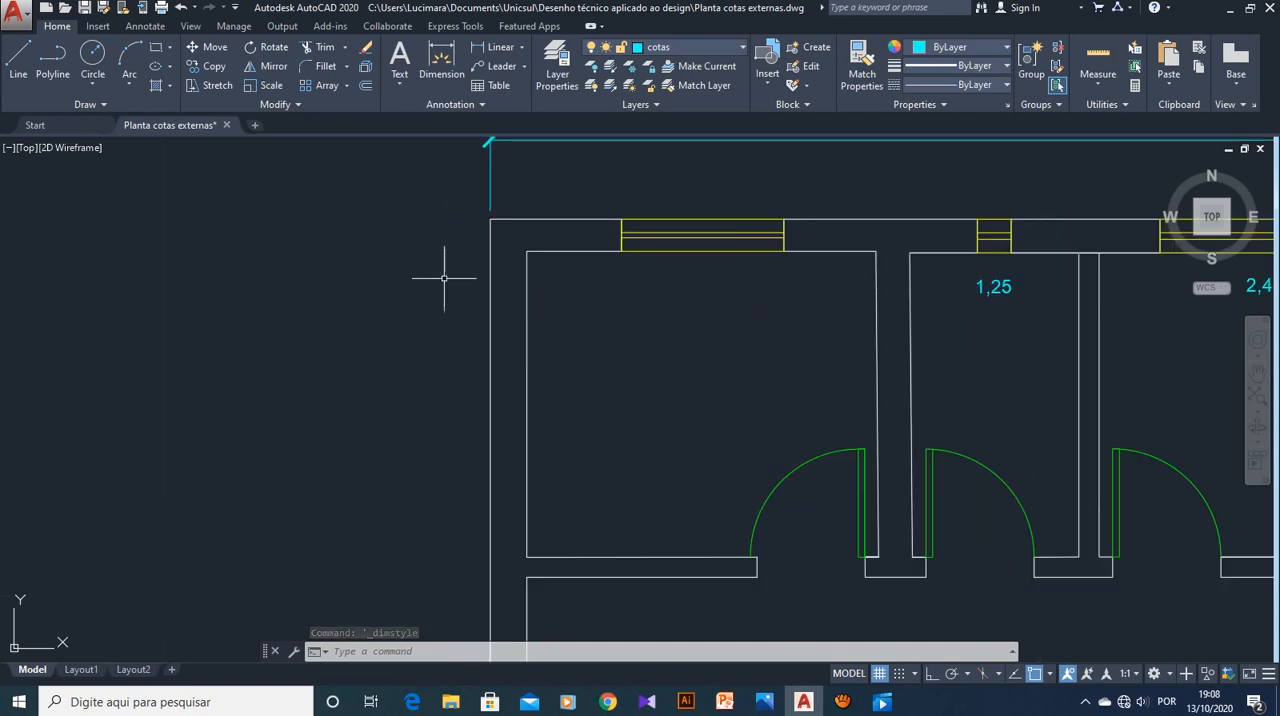
{"action": "scroll", "coordinate": [443, 263], "scroll_direction": "down", "scroll_amount": 2}
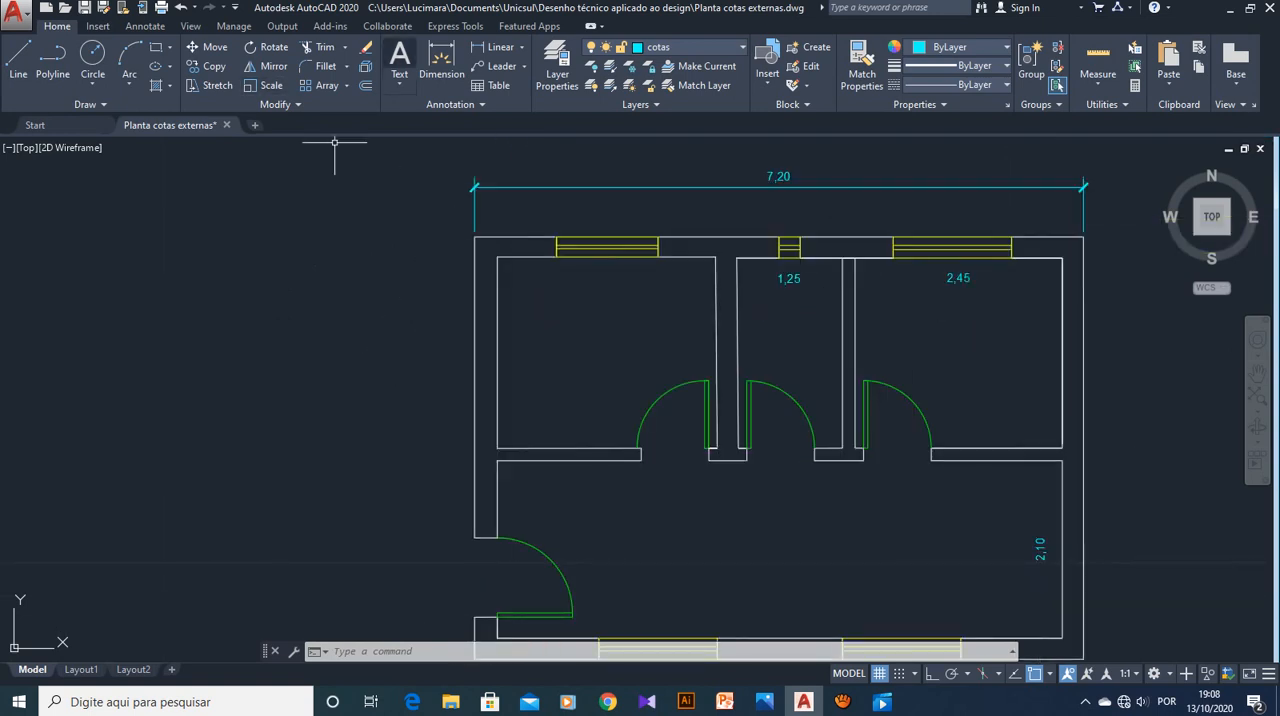
{"action": "scroll", "coordinate": [527, 175], "scroll_direction": "down", "scroll_amount": 2}
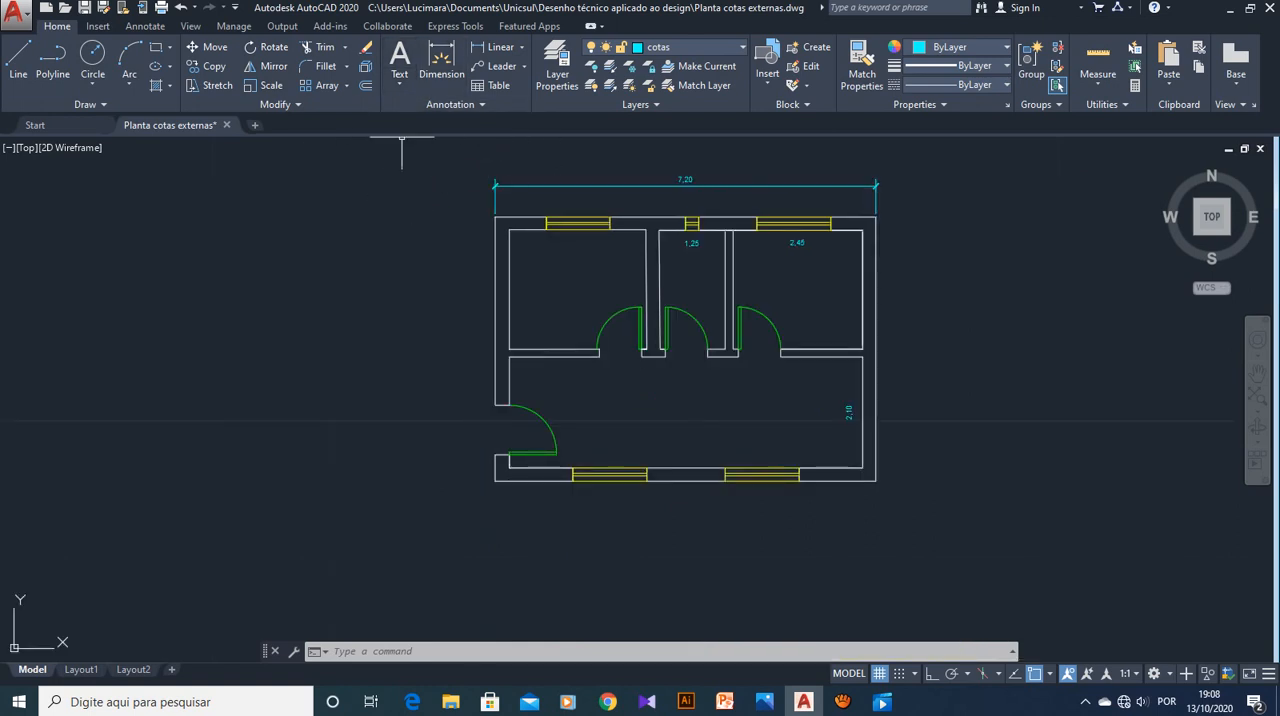
{"action": "left_click", "coordinate": [495, 47]}
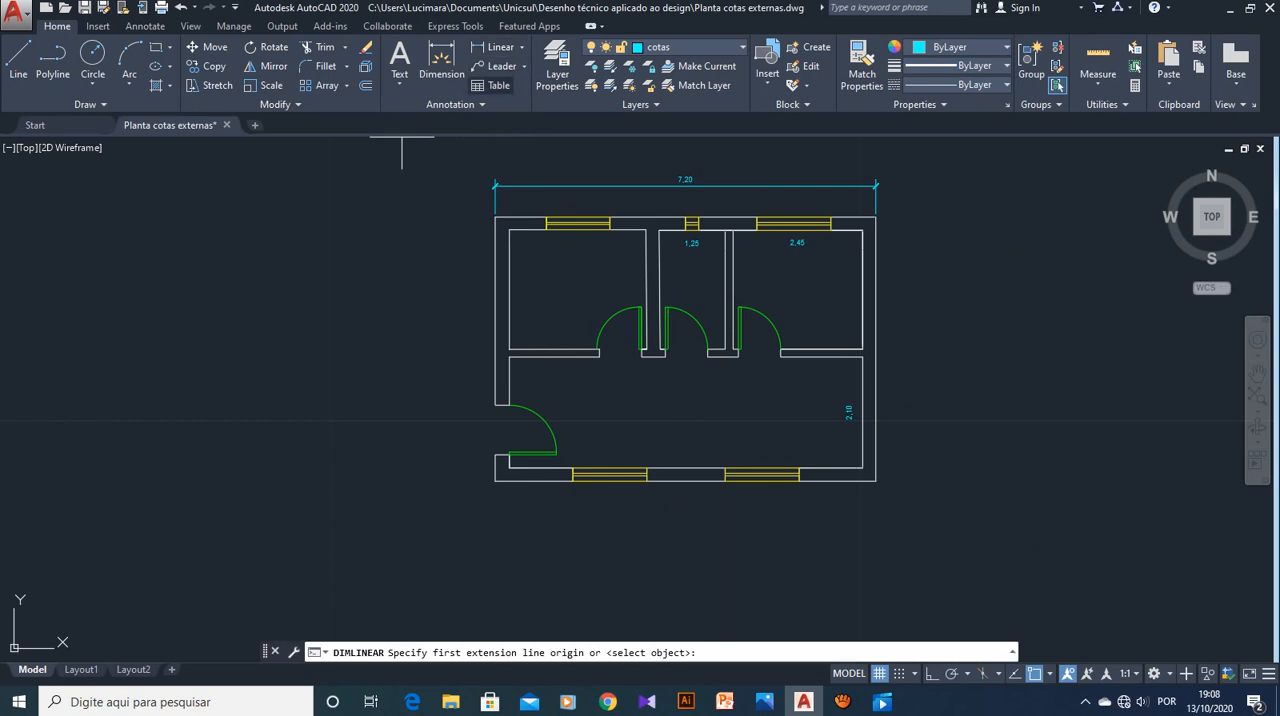
{"action": "scroll", "coordinate": [483, 248], "scroll_direction": "up", "scroll_amount": 2}
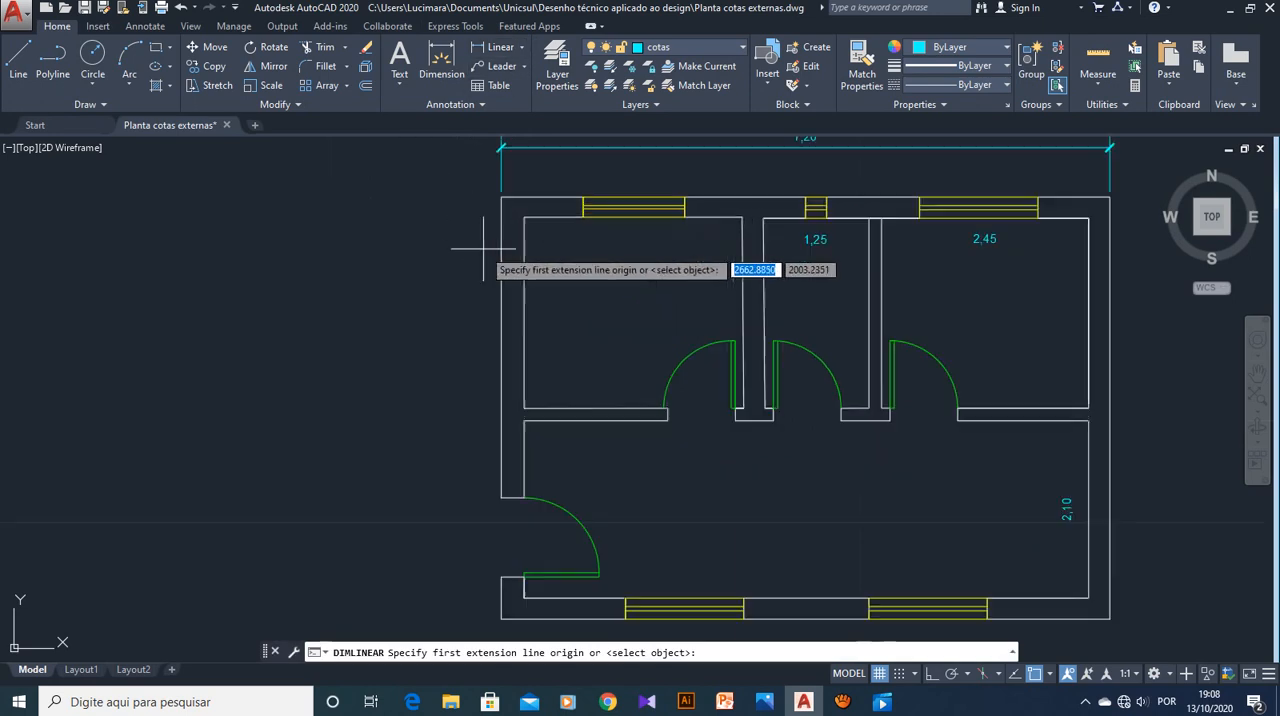
{"action": "key", "text": "Escape"}
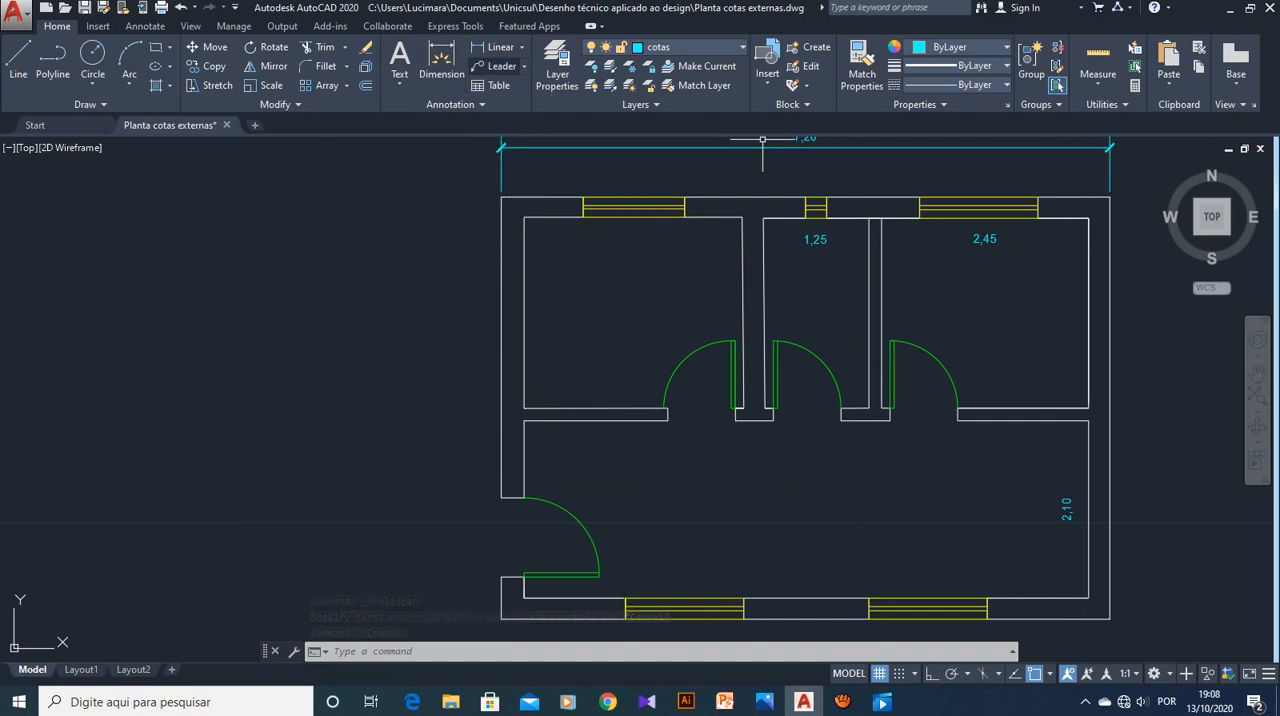
Try to dimension the left exterior wall vertically from its upper outer corner to the entrance door opening, entering 250 for the dimension line location
{"action": "left_click", "coordinate": [495, 47]}
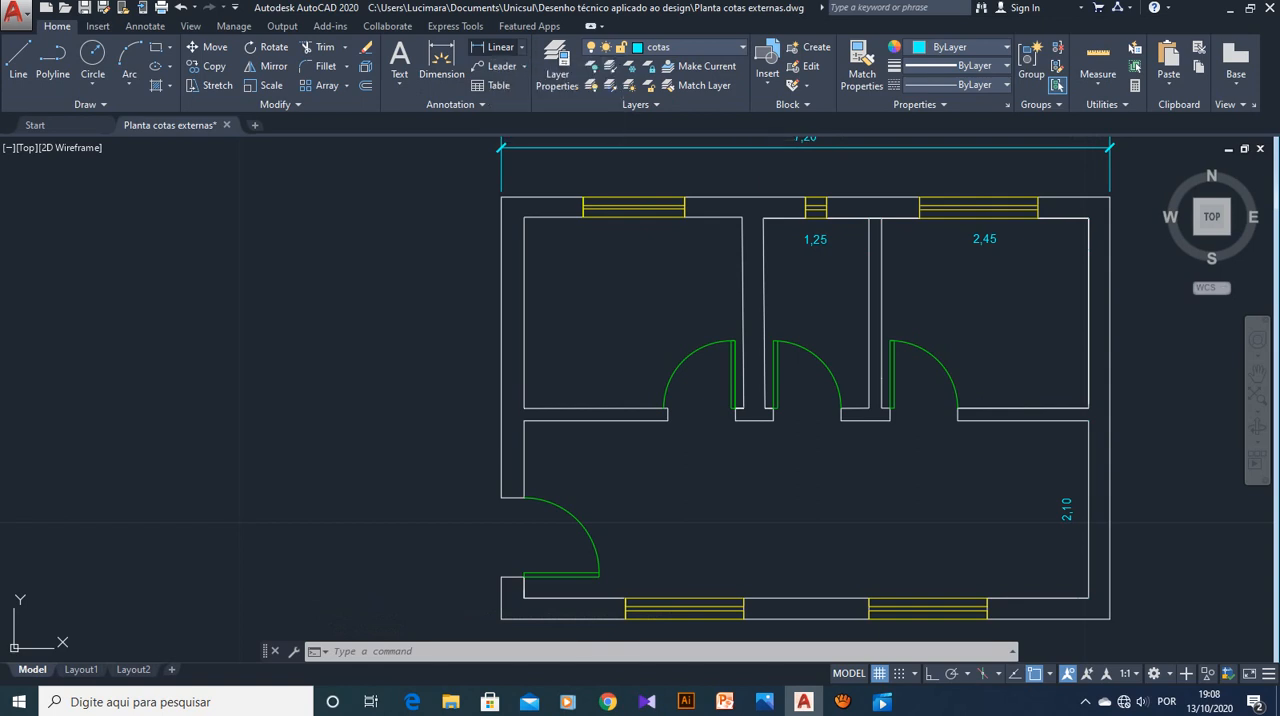
{"action": "left_click", "coordinate": [502, 197]}
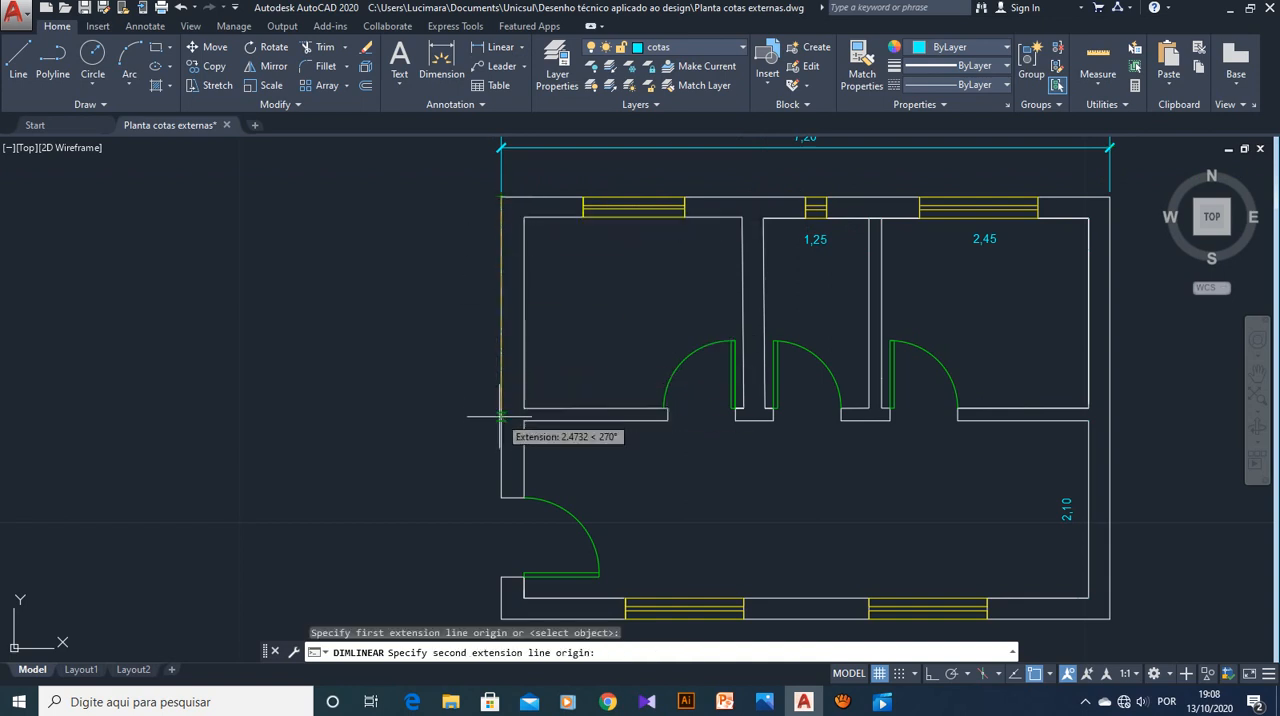
{"action": "left_click", "coordinate": [502, 497]}
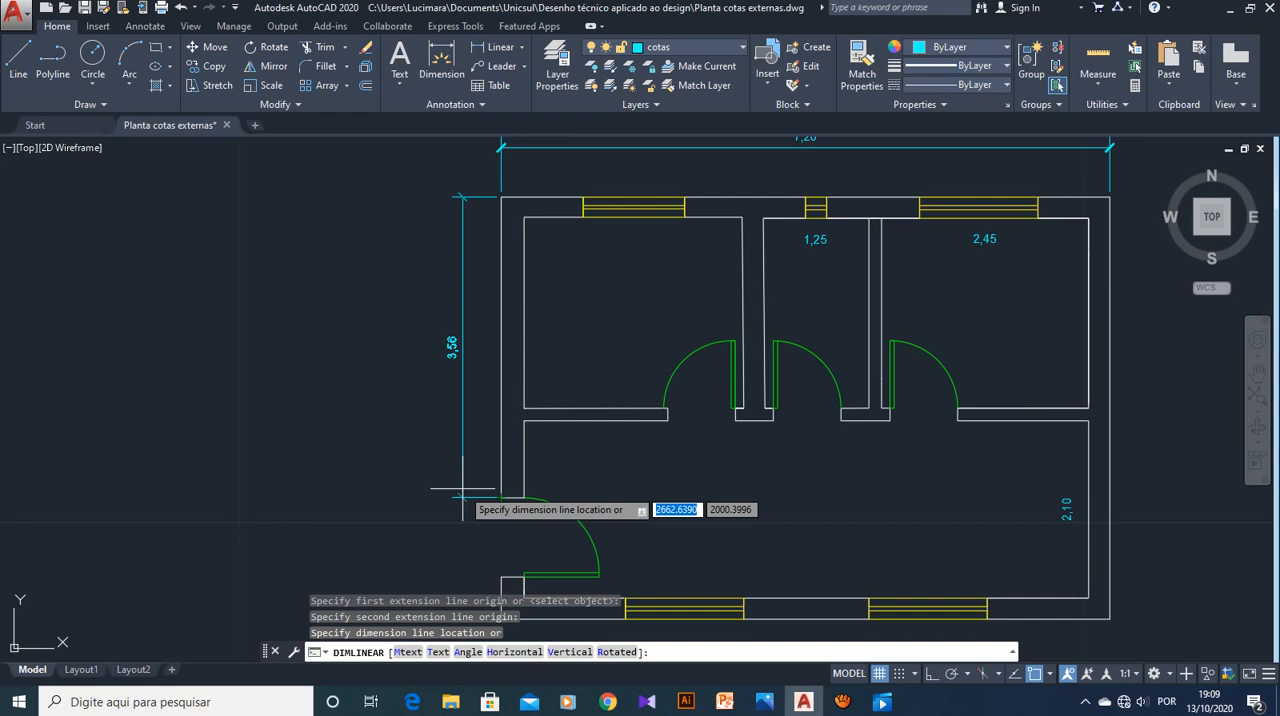
{"action": "type", "text": "250"}
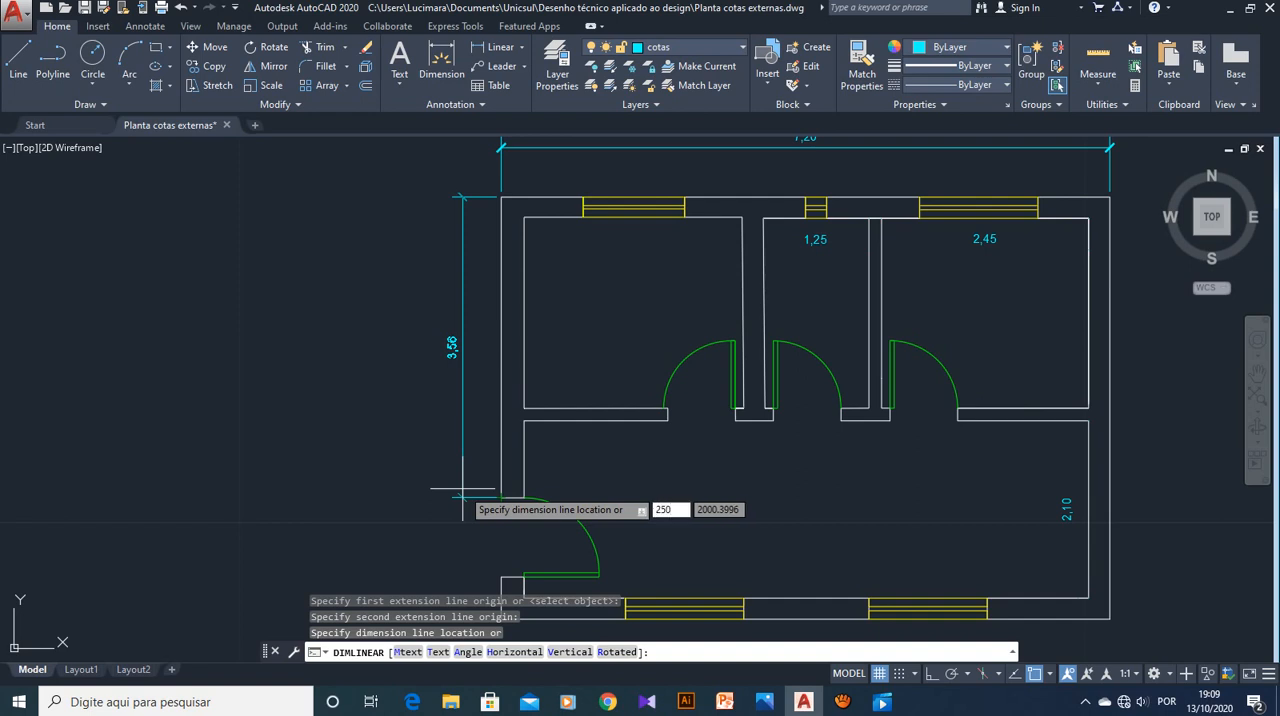
{"action": "key", "text": "Return"}
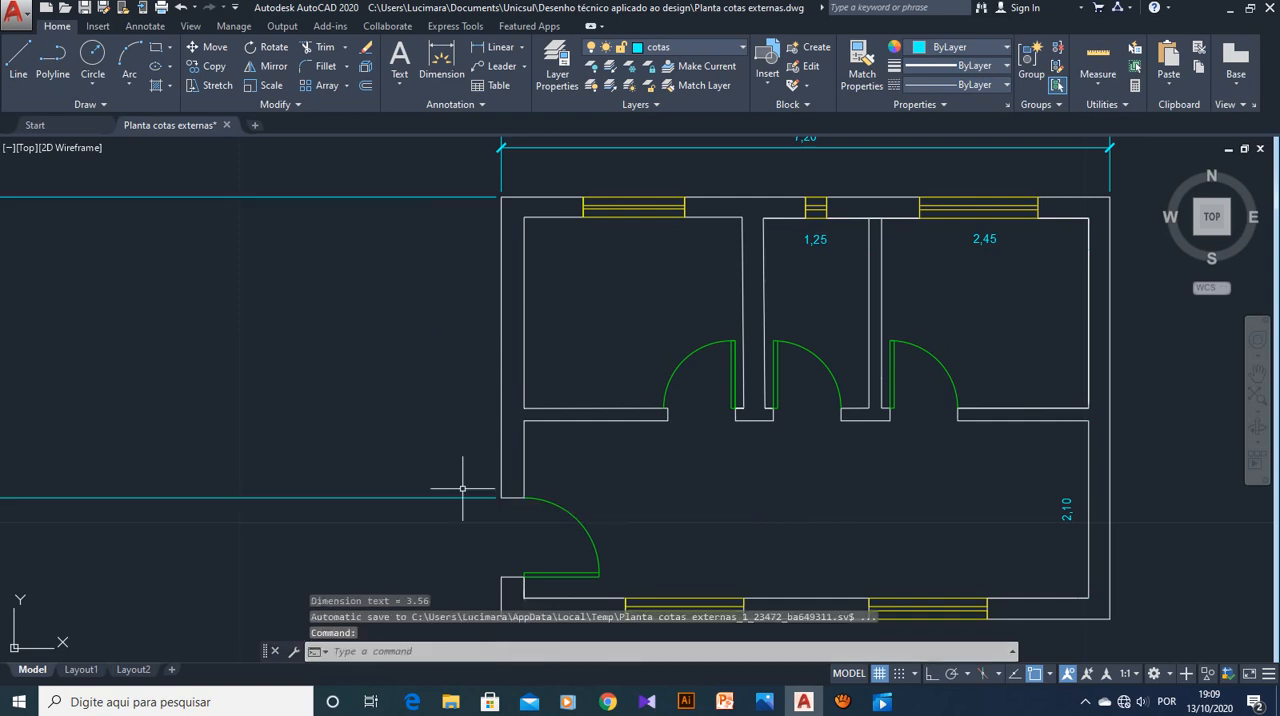
Undo the vertical dimension whose line was placed at 250 from the left exterior wall
{"action": "scroll", "coordinate": [653, 324], "scroll_direction": "down", "scroll_amount": 4}
{"action": "scroll", "coordinate": [600, 313], "scroll_direction": "down", "scroll_amount": 5}
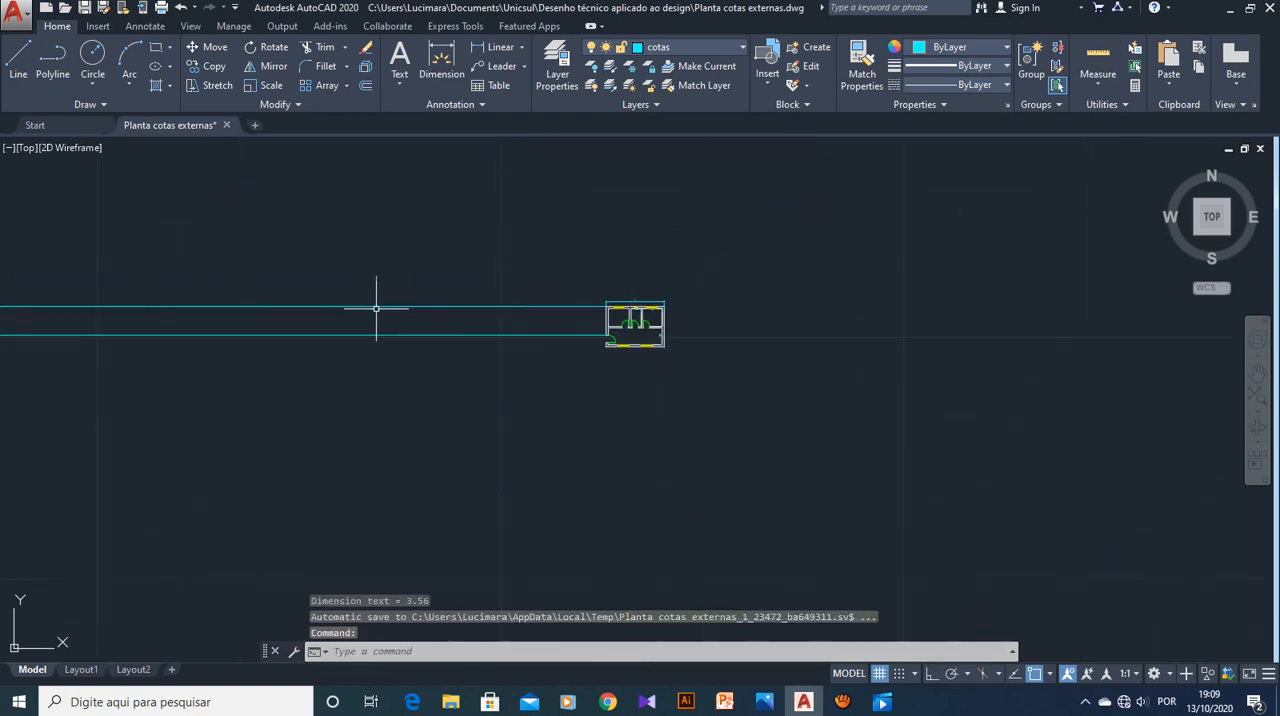
{"action": "scroll", "coordinate": [376, 308], "scroll_direction": "up", "scroll_amount": 4}
{"action": "scroll", "coordinate": [1143, 345], "scroll_direction": "down", "scroll_amount": 2}
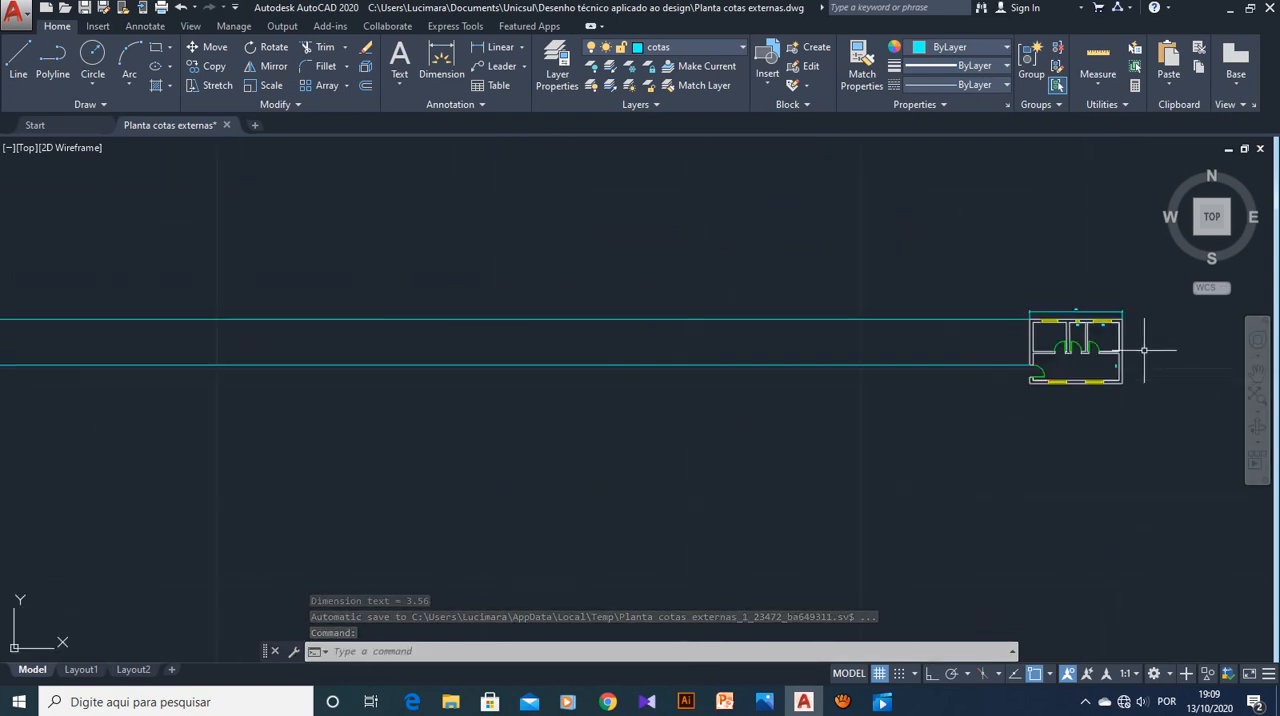
{"action": "scroll", "coordinate": [1138, 349], "scroll_direction": "up", "scroll_amount": 5}
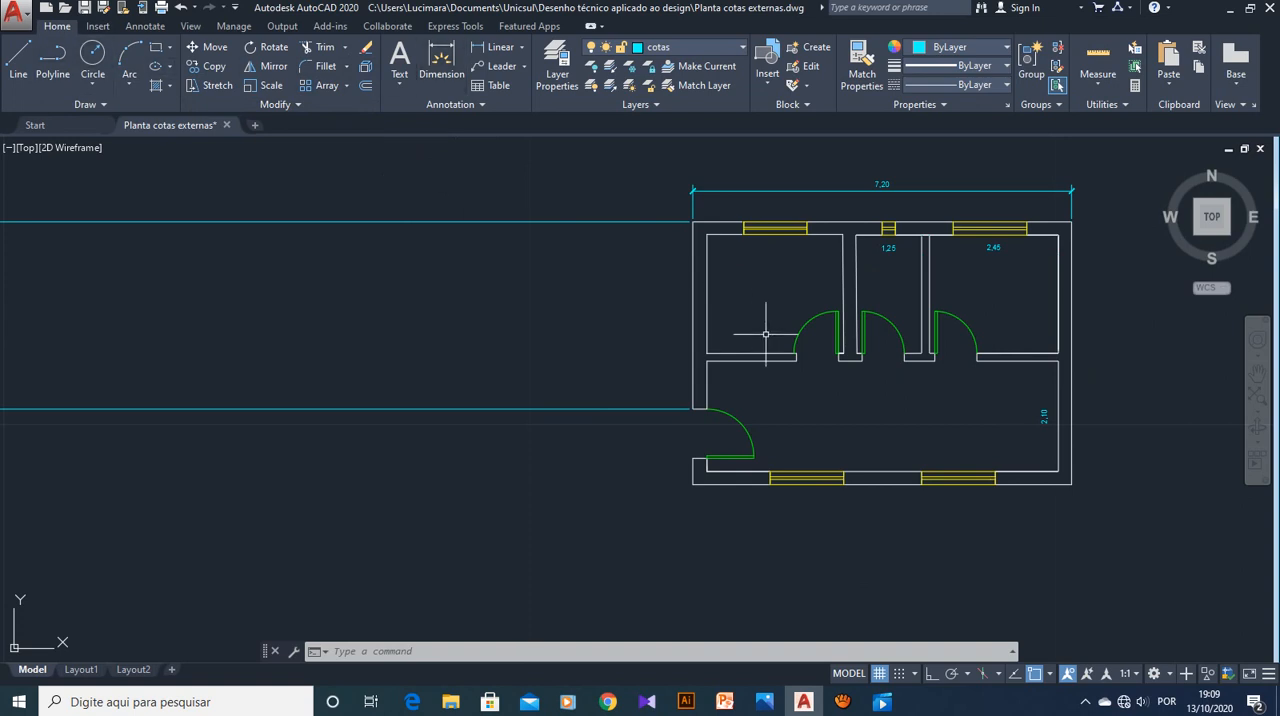
{"action": "scroll", "coordinate": [765, 334], "scroll_direction": "up", "scroll_amount": 2}
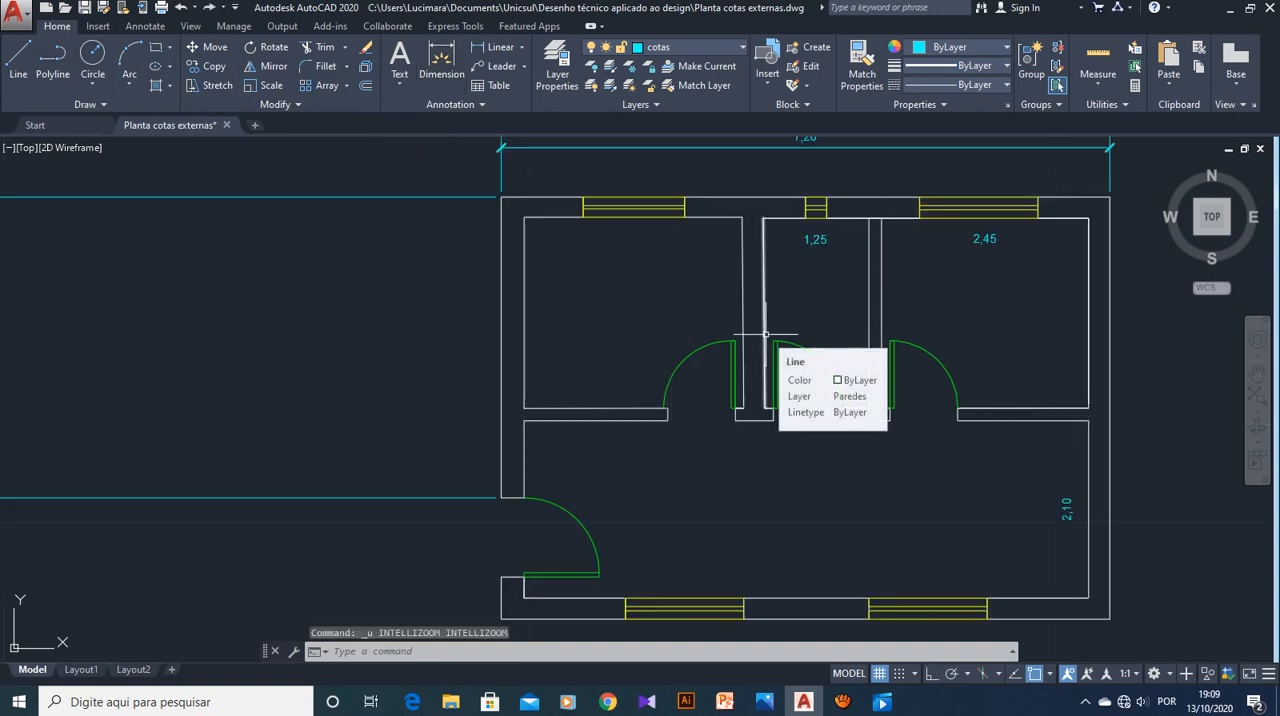
{"action": "key", "text": "ctrl+z"}
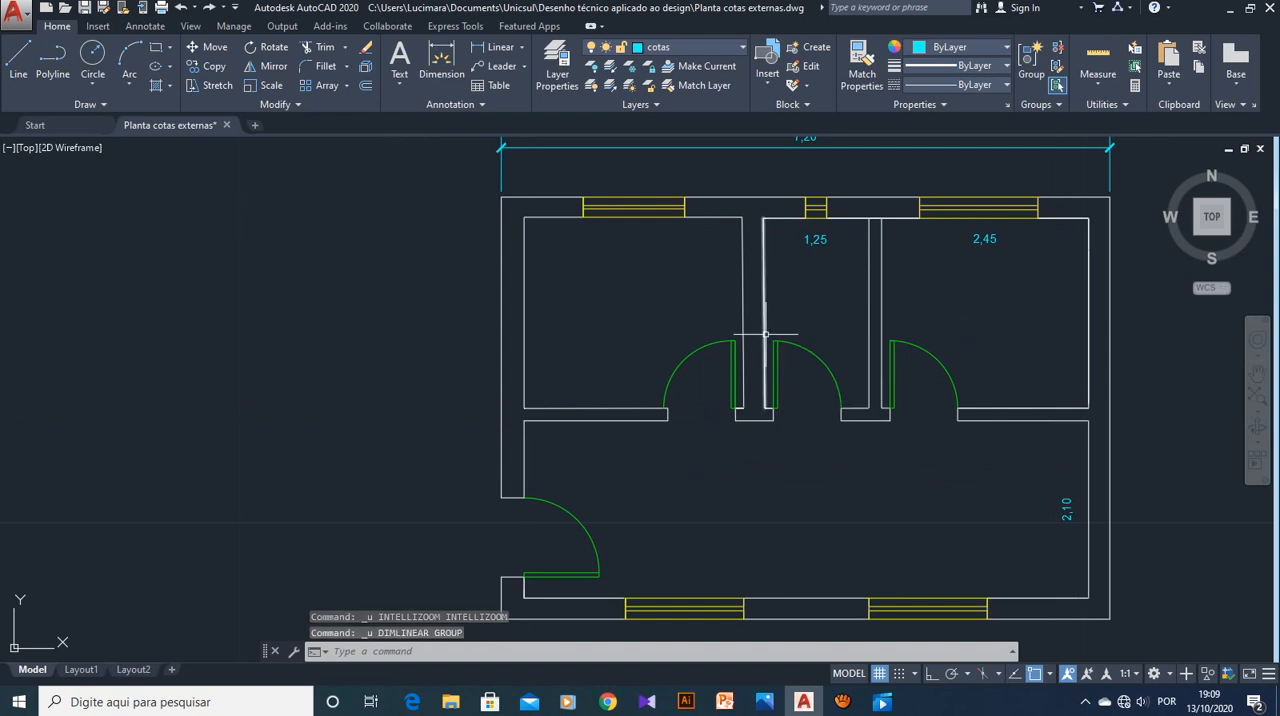
{"action": "scroll", "coordinate": [626, 353], "scroll_direction": "down", "scroll_amount": 2}
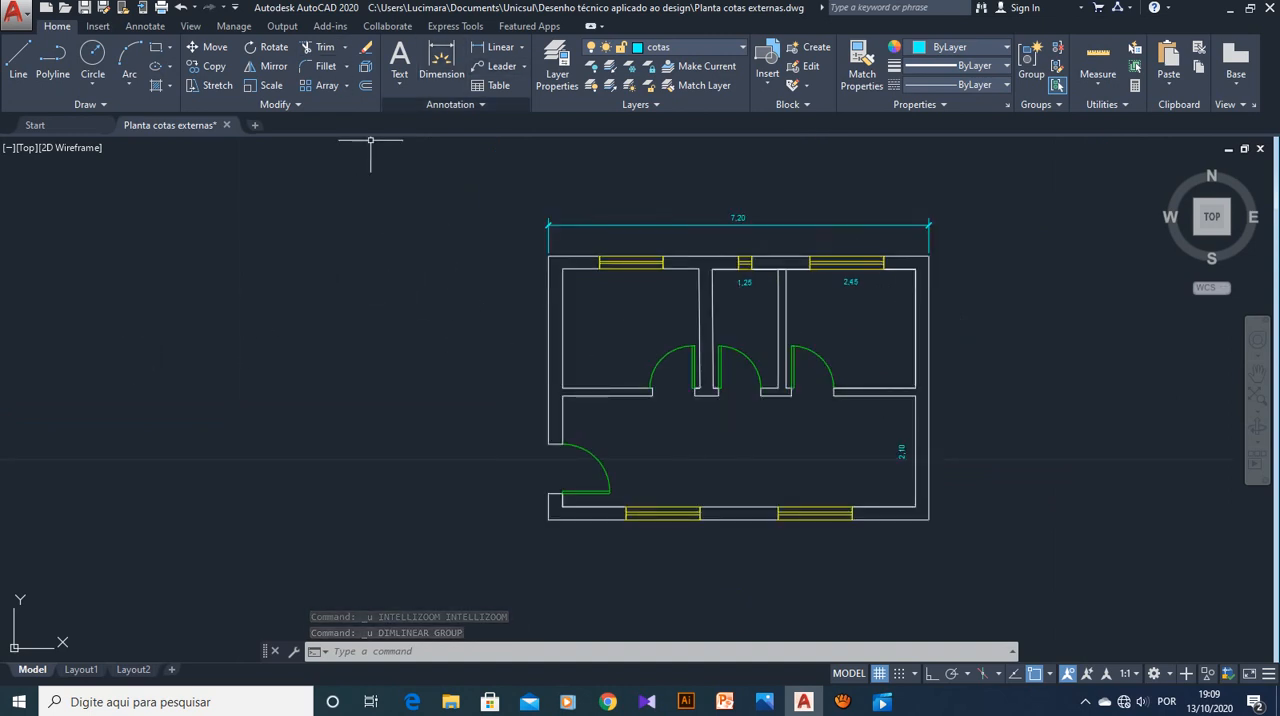
{"action": "key", "text": "Escape"}
{"action": "key", "text": "Escape"}
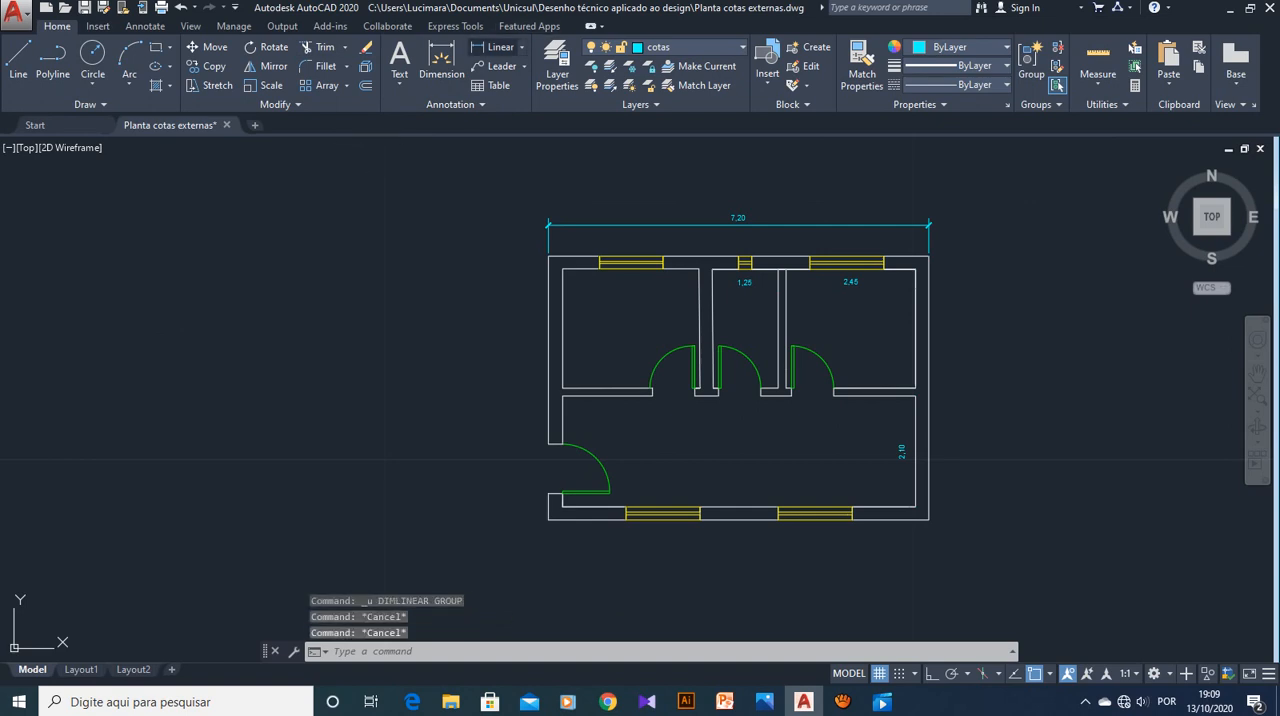
Try the linear dimension from the left wall's upper outer corner to the entrance door opening with .10 for the dimension line location
{"action": "left_click", "coordinate": [495, 47]}
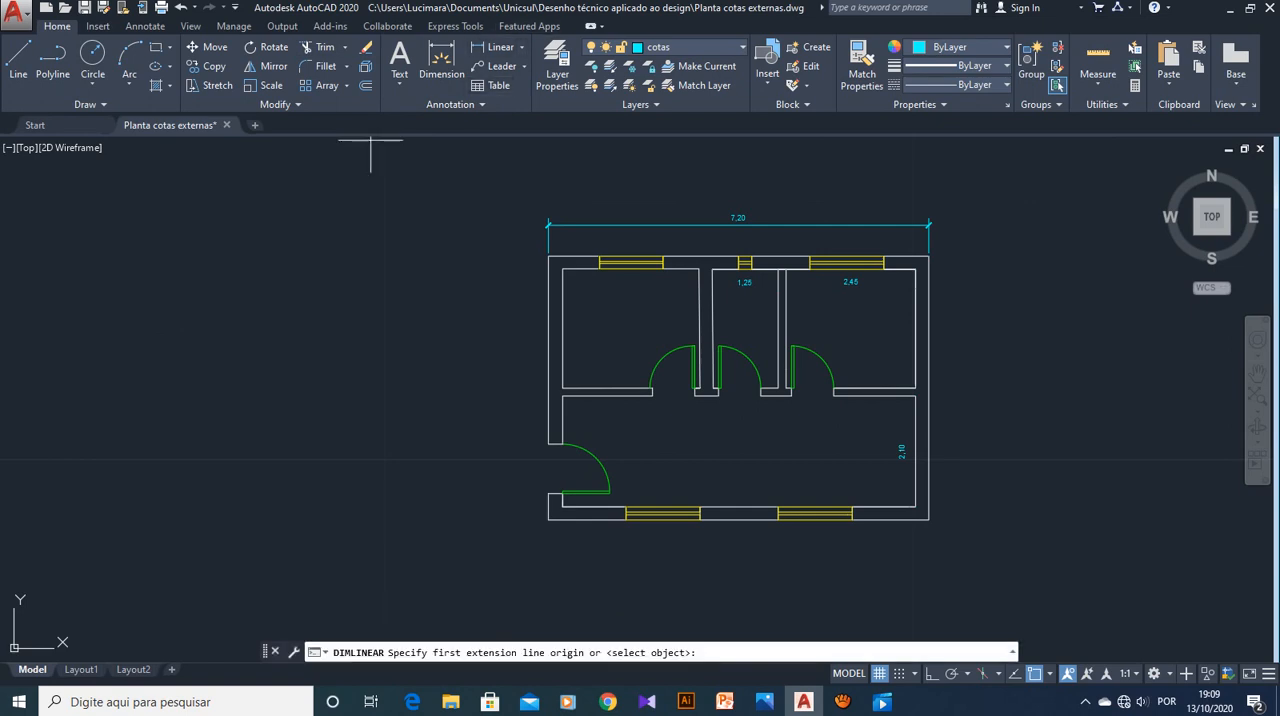
{"action": "left_click", "coordinate": [548, 256]}
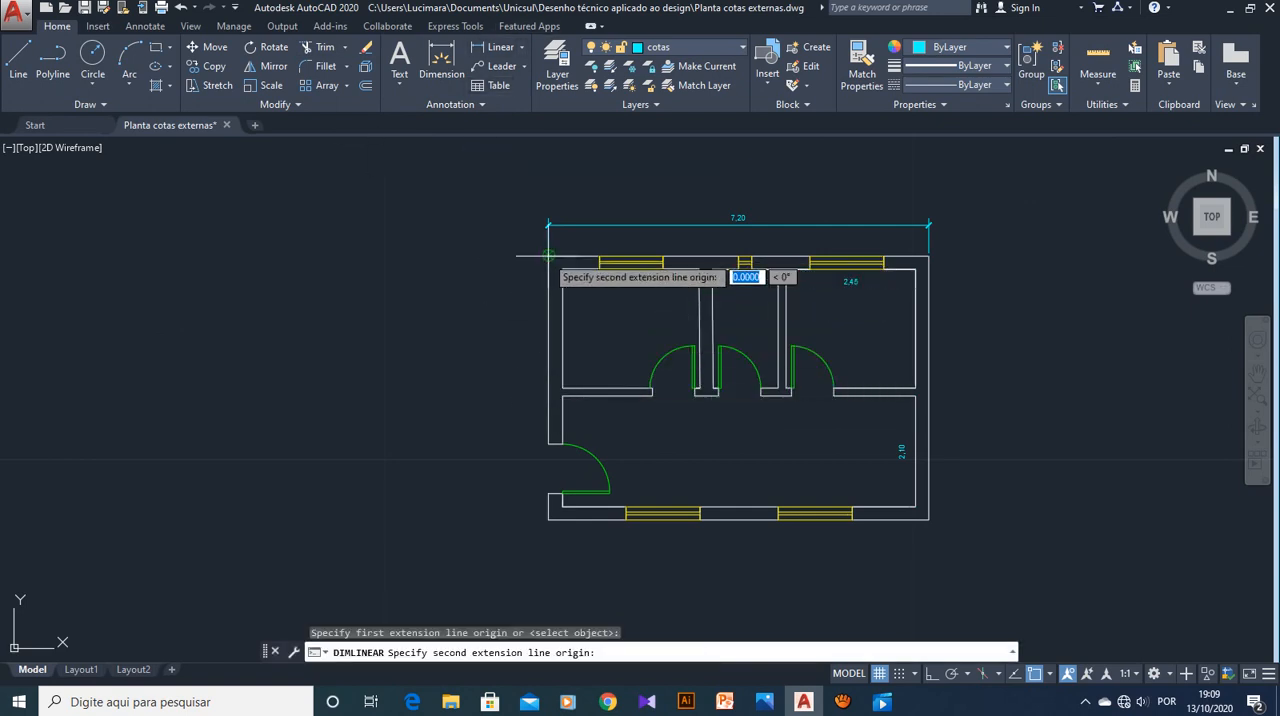
{"action": "left_click", "coordinate": [548, 443]}
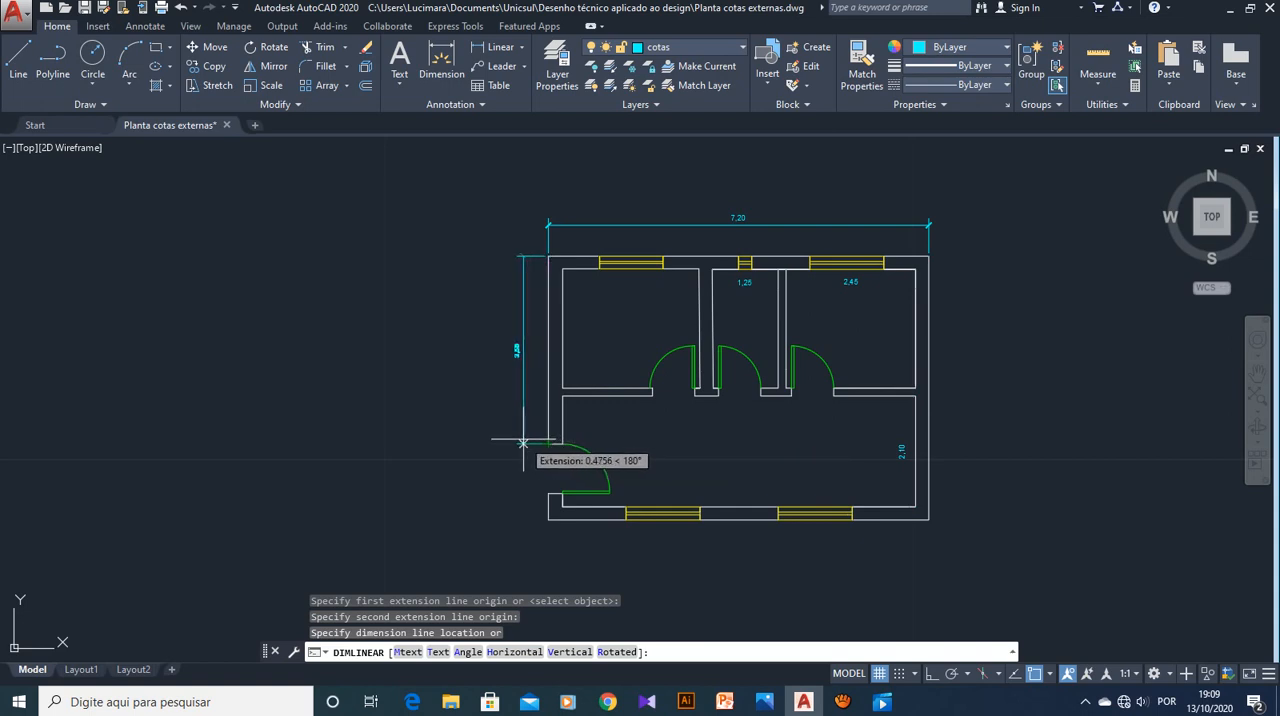
{"action": "scroll", "coordinate": [514, 443], "scroll_direction": "up", "scroll_amount": 4}
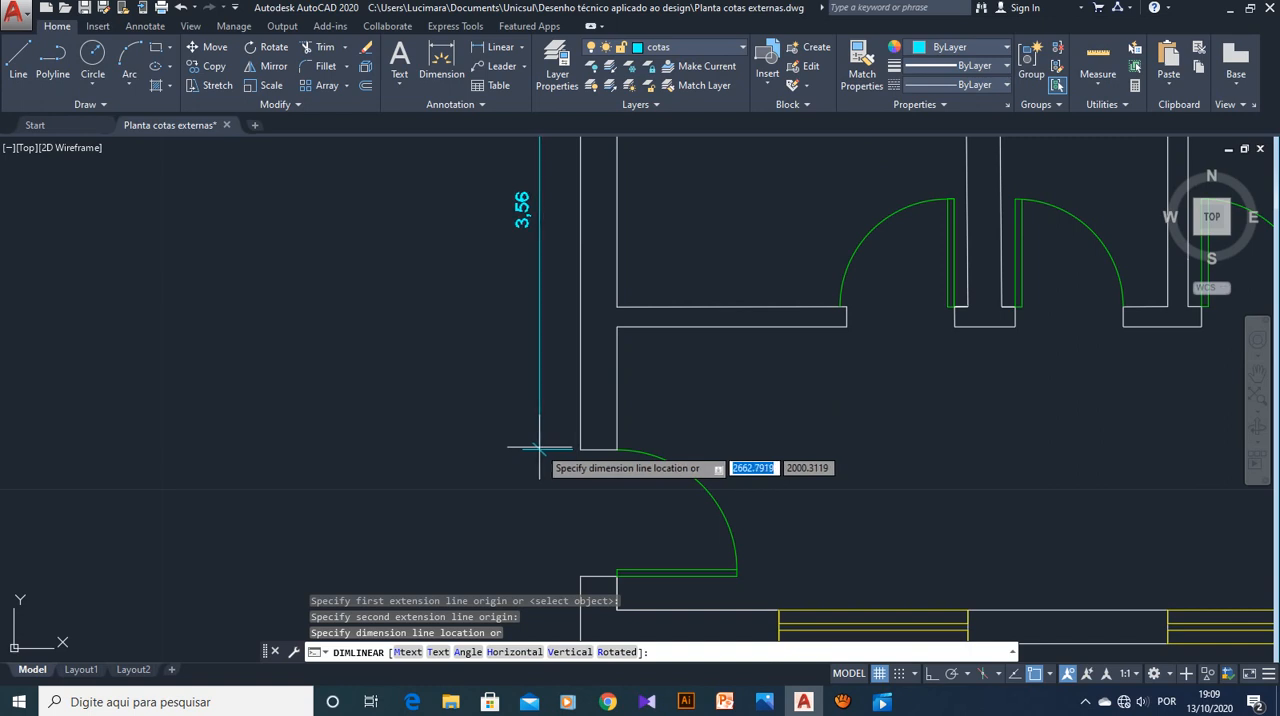
{"action": "type", "text": ".1"}
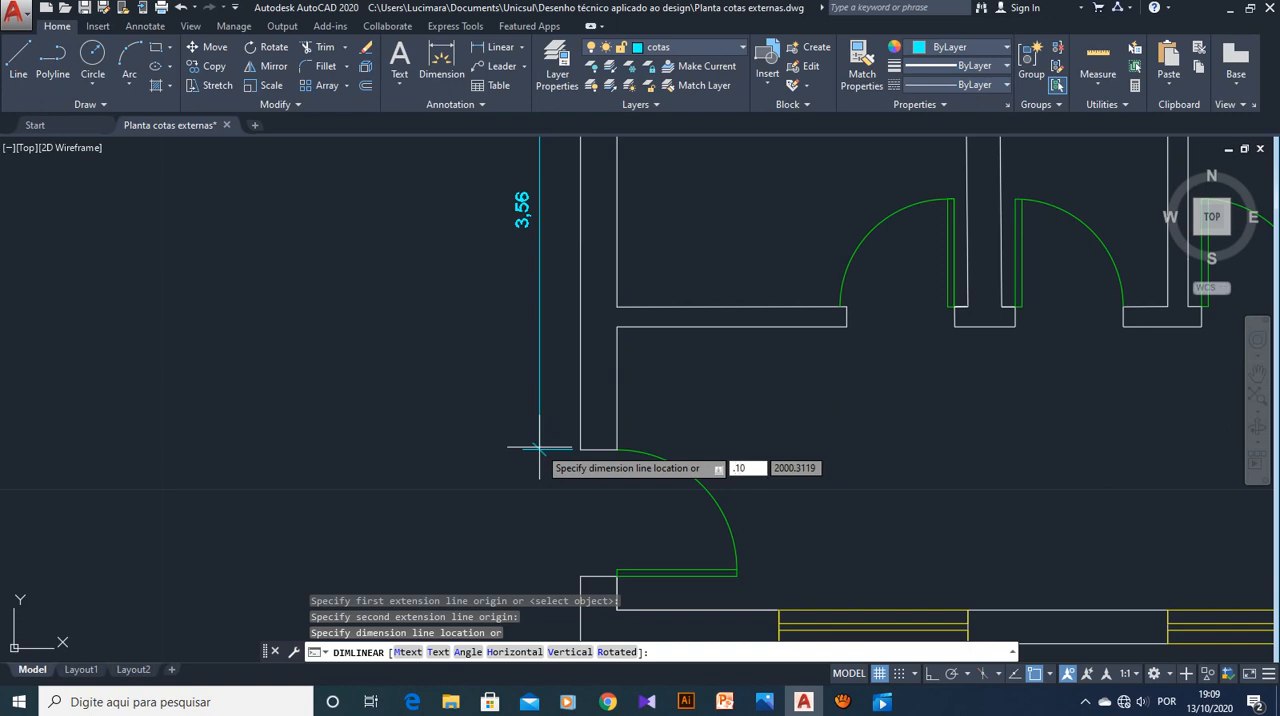
{"action": "key", "text": "Return"}
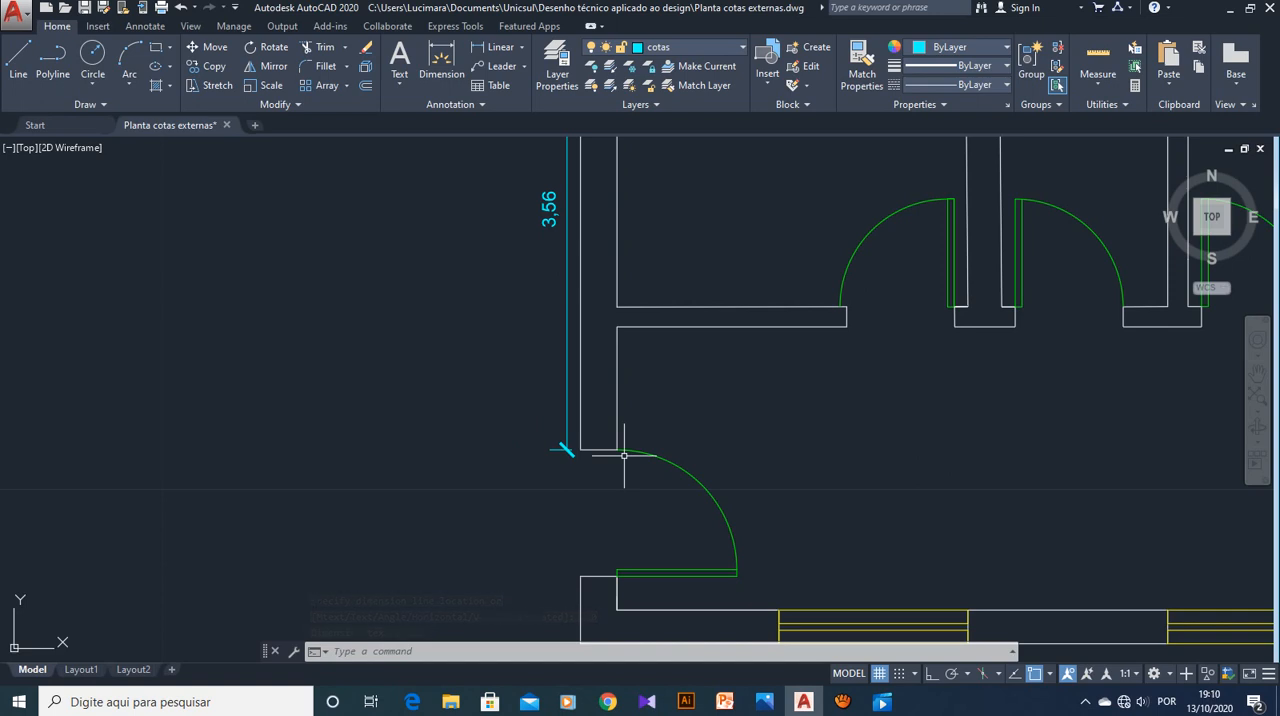
Check the spacing of the left wall's dimension line in the plan and undo that dimension
{"action": "scroll", "coordinate": [729, 341], "scroll_direction": "down", "scroll_amount": 2}
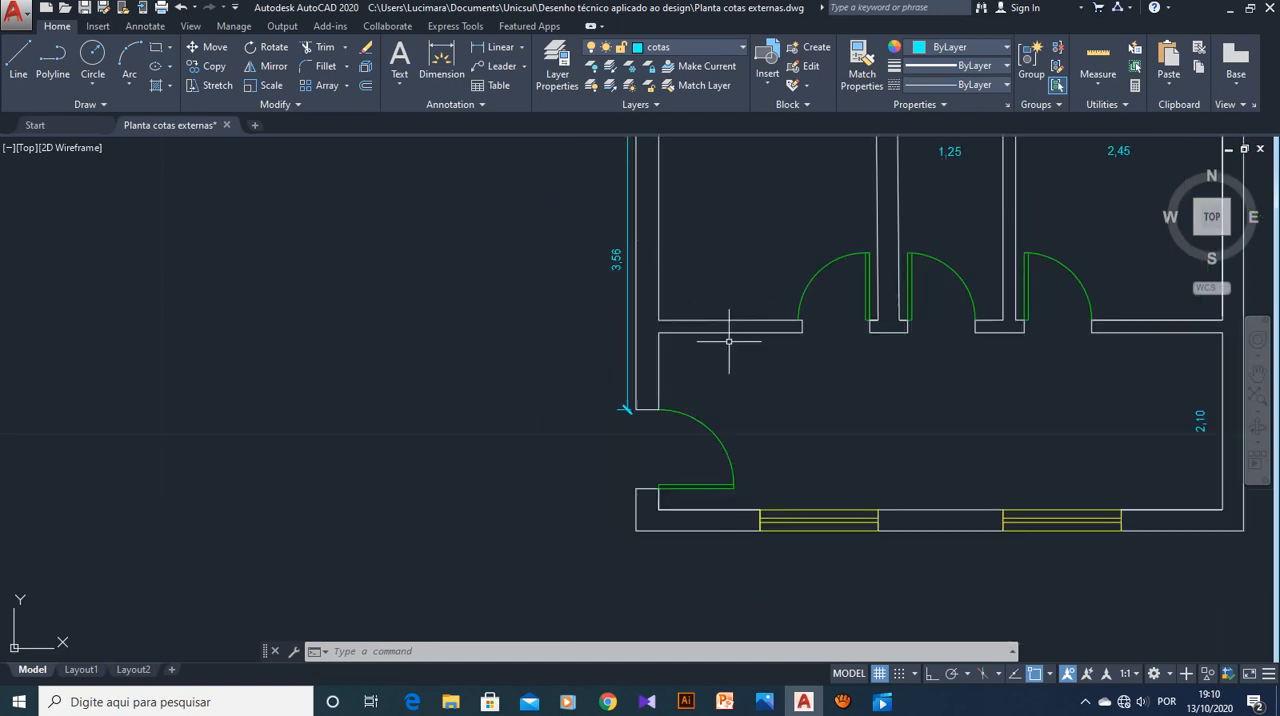
{"action": "scroll", "coordinate": [729, 341], "scroll_direction": "down", "scroll_amount": 2}
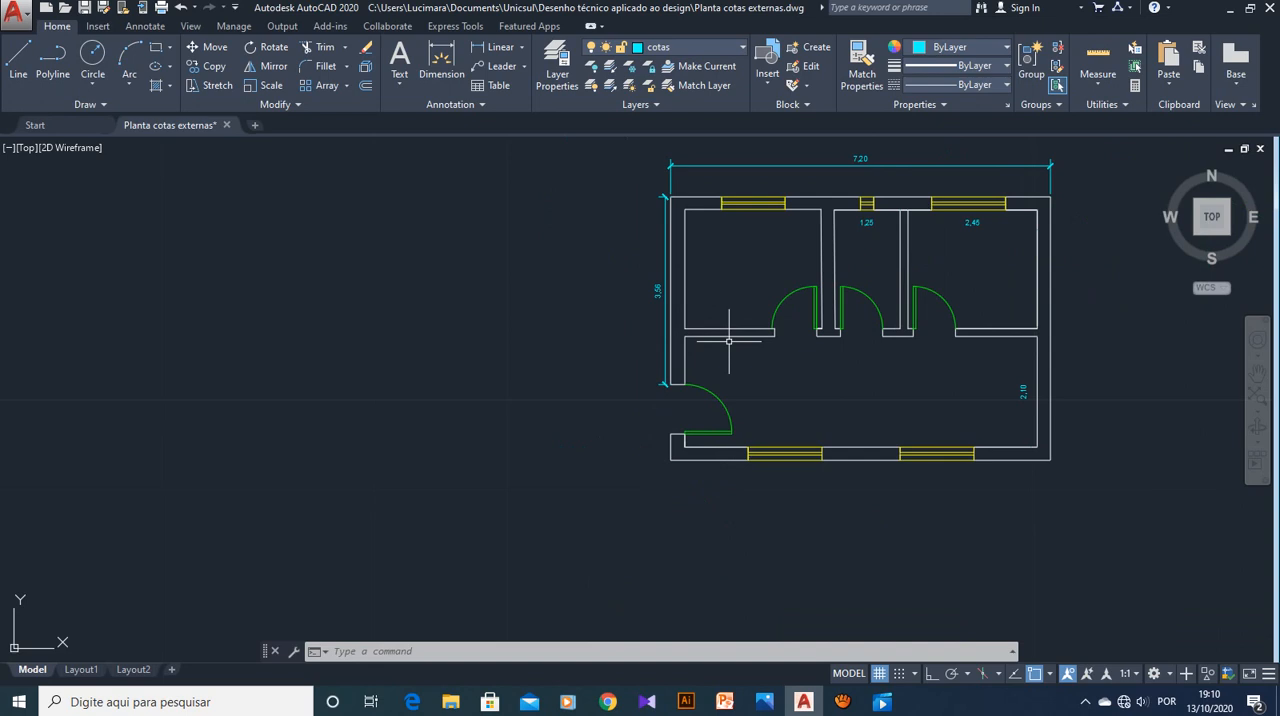
{"action": "scroll", "coordinate": [729, 341], "scroll_direction": "up", "scroll_amount": 4}
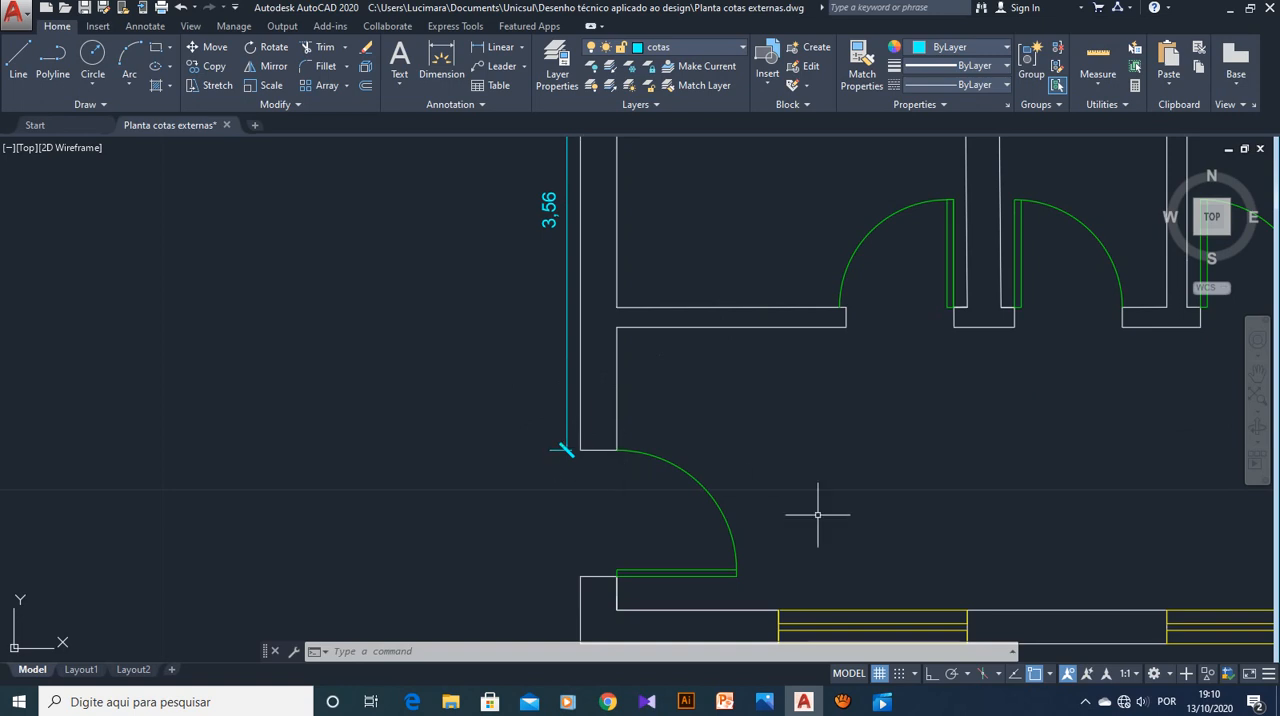
{"action": "key", "text": "ctrl+z"}
{"action": "key", "text": "ctrl+z"}
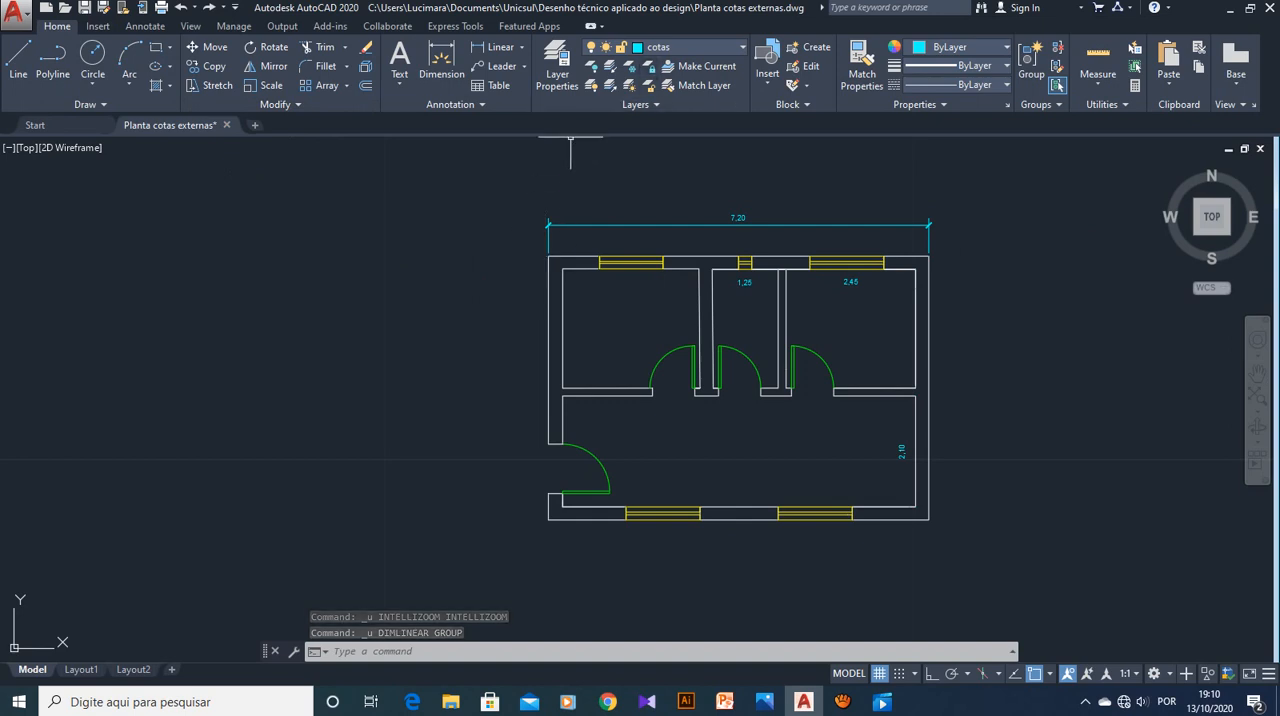
{"action": "left_click", "coordinate": [497, 47]}
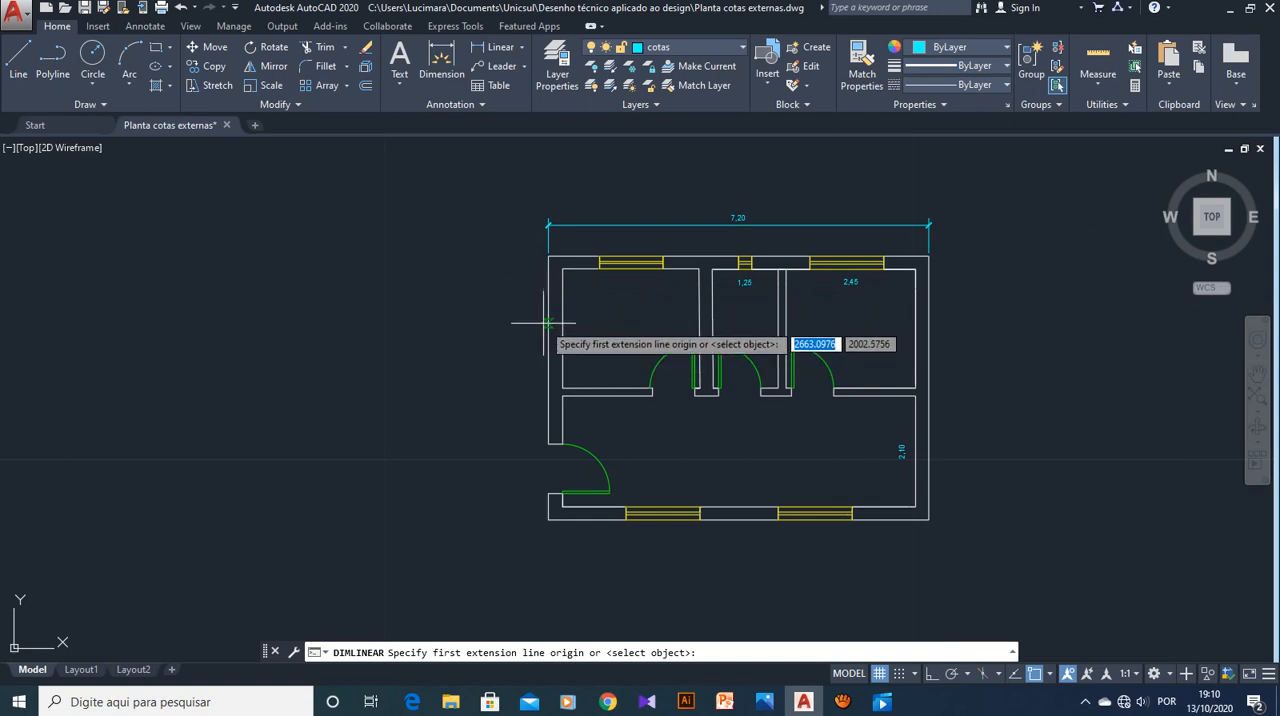
{"action": "scroll", "coordinate": [546, 282], "scroll_direction": "up", "scroll_amount": 2}
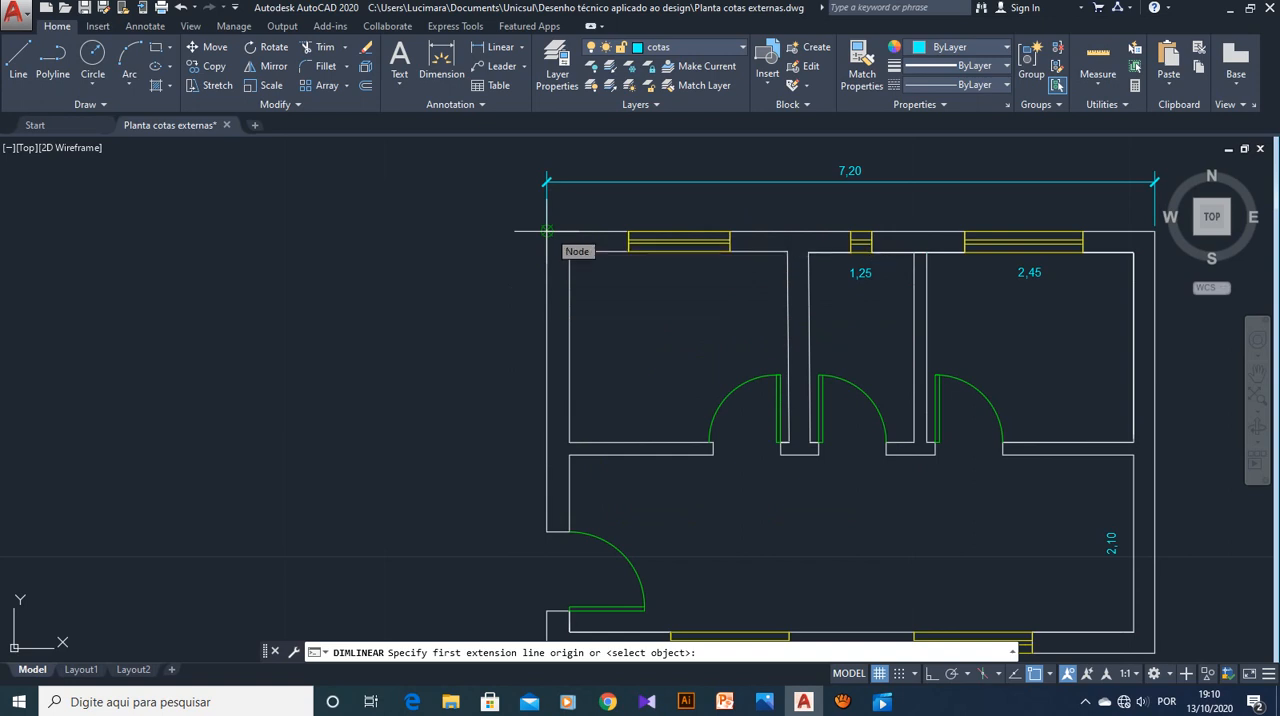
{"action": "key", "text": "Escape"}
{"action": "key", "text": "Escape"}
{"action": "key", "text": "Escape"}
{"action": "key", "text": "Escape"}
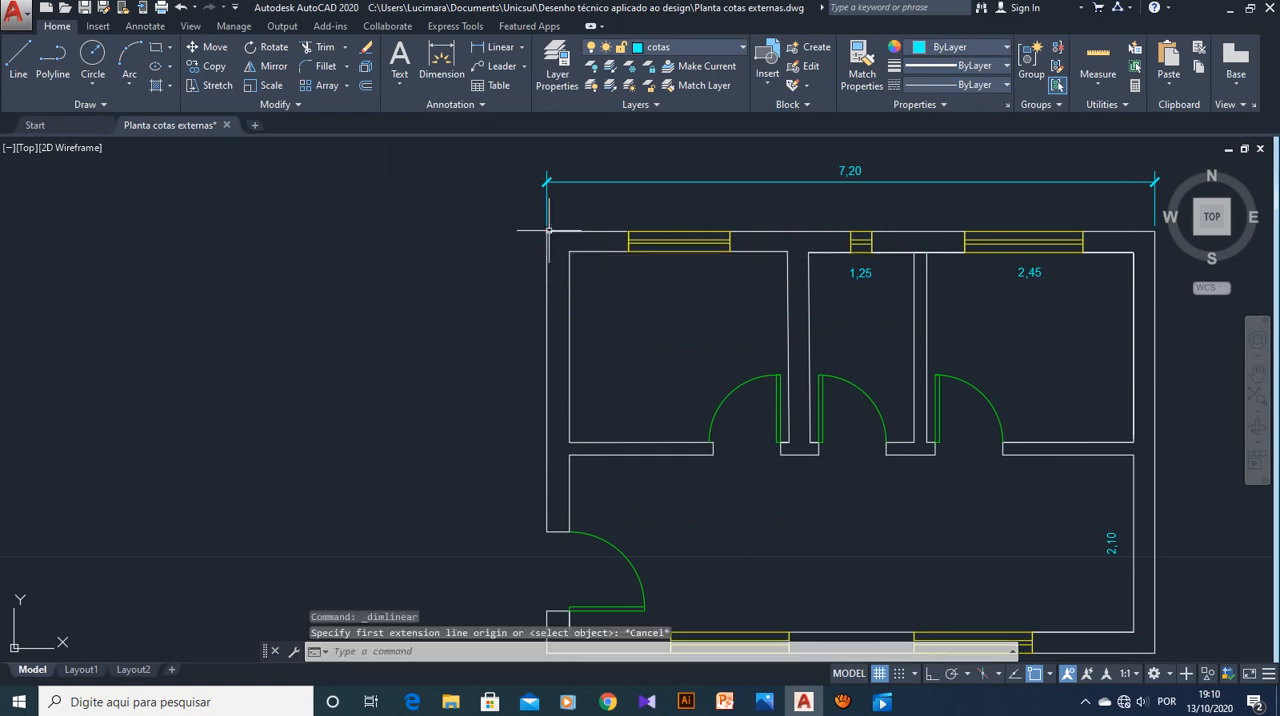
Add a vertical linear dimension from the left exterior wall's upper outer corner to the entrance door opening, entering .20 for the dimension line location
{"action": "key", "text": "Return"}
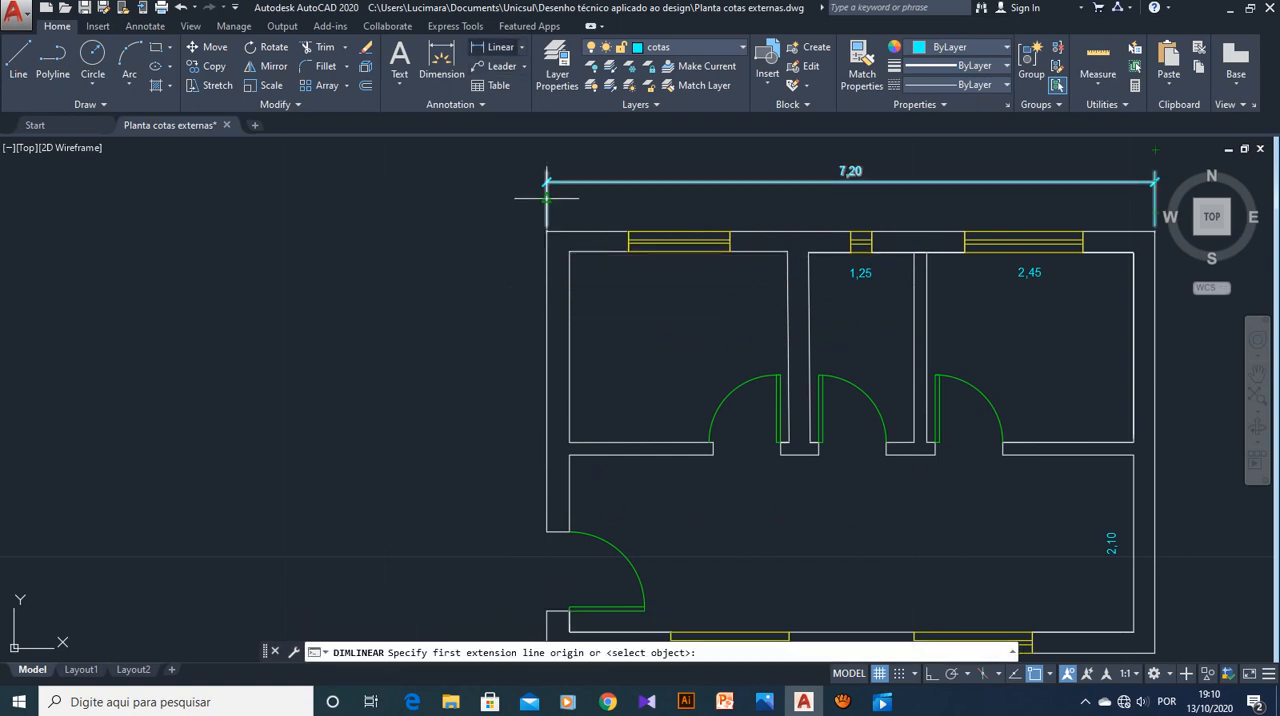
{"action": "left_click", "coordinate": [546, 231]}
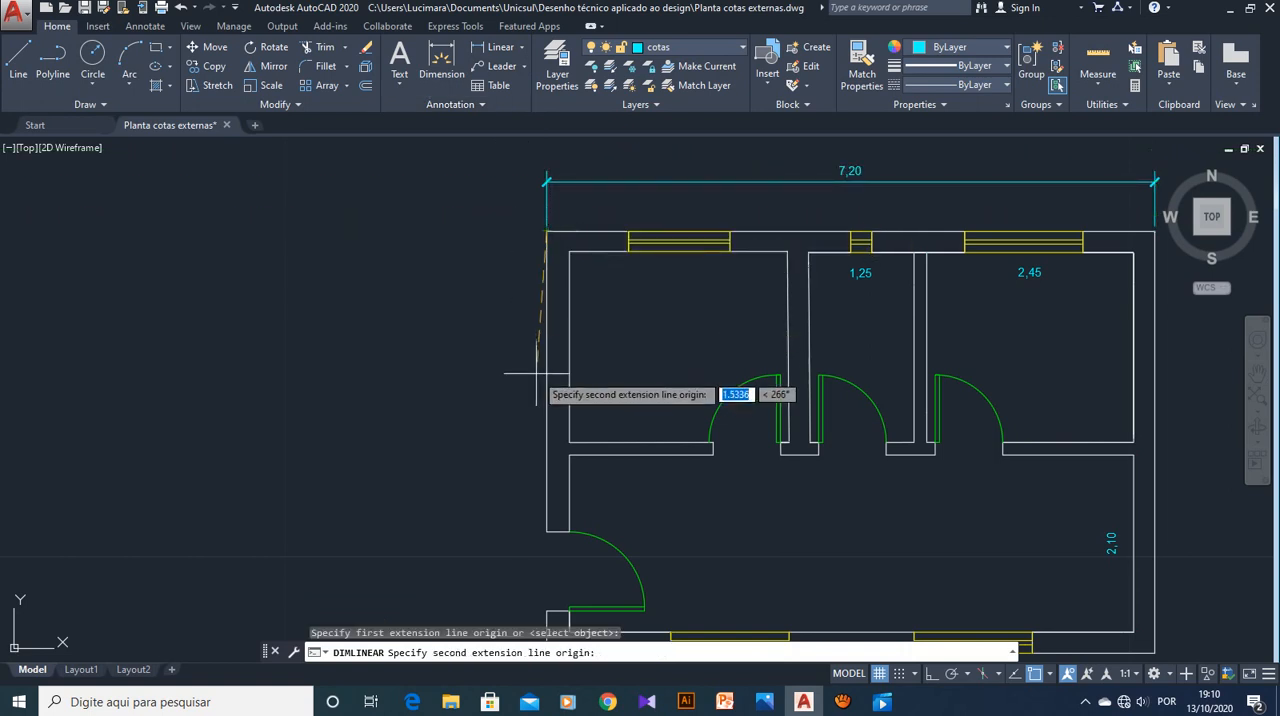
{"action": "left_click", "coordinate": [546, 531]}
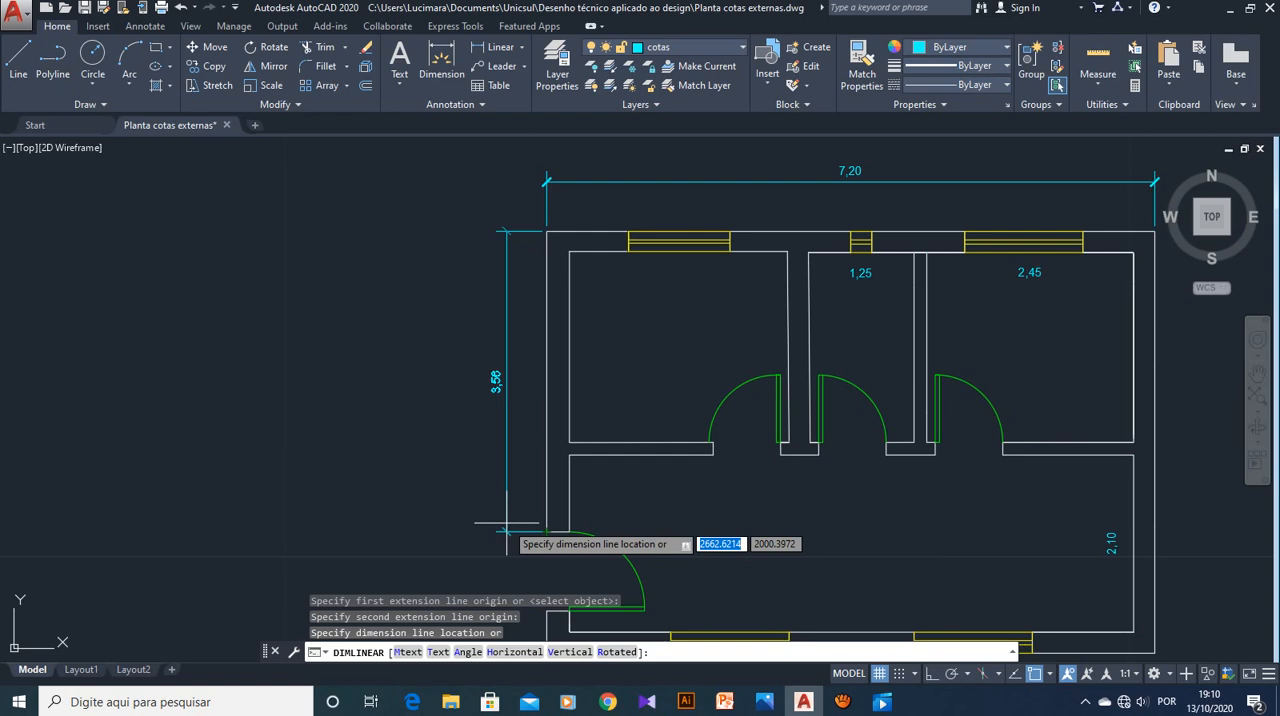
{"action": "type", "text": ".2"}
{"action": "key", "text": "Return"}
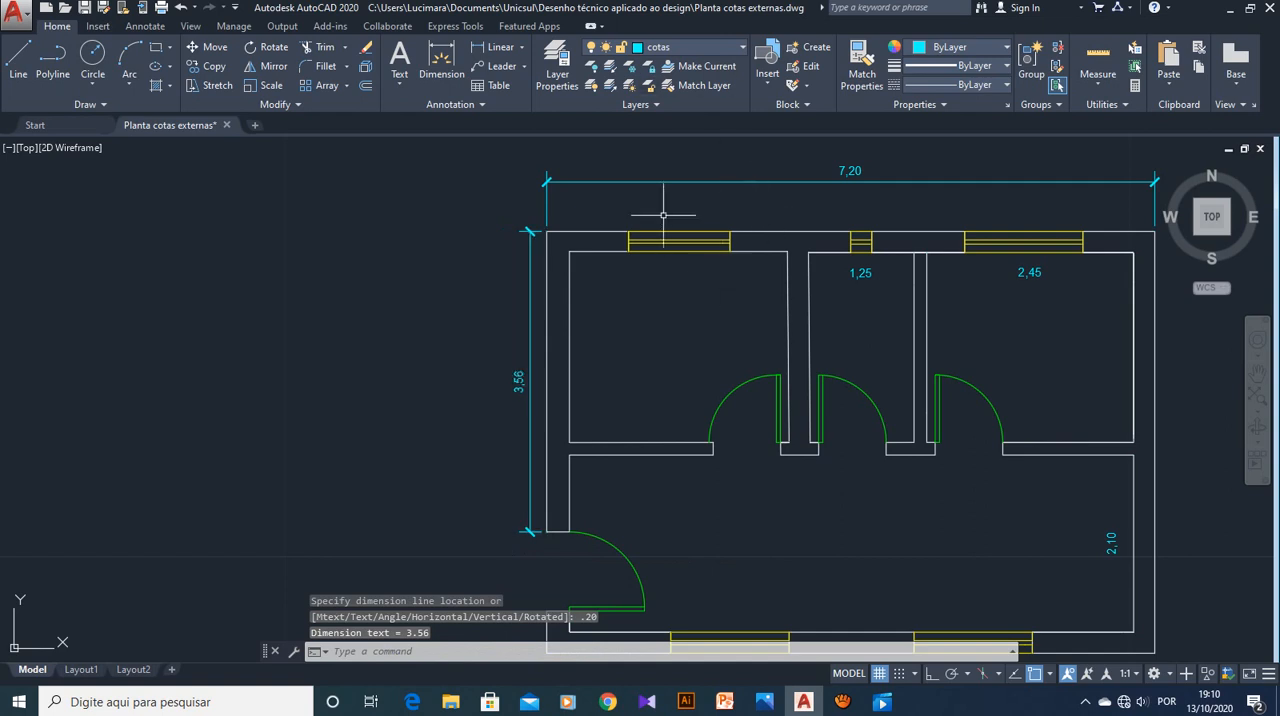
Examine the left wall's dimension line spacing and the window openings along the plan's upper exterior wall
{"action": "scroll", "coordinate": [842, 285], "scroll_direction": "down", "scroll_amount": 2}
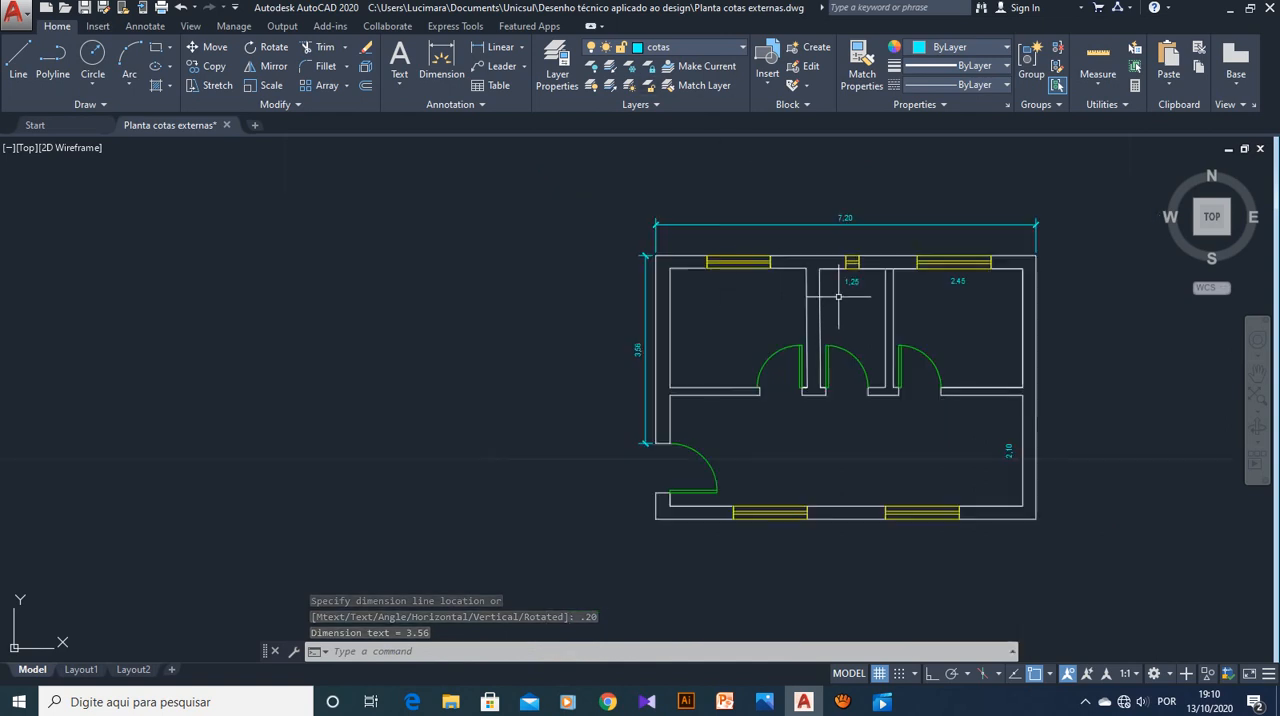
{"action": "scroll", "coordinate": [916, 391], "scroll_direction": "up", "scroll_amount": 2}
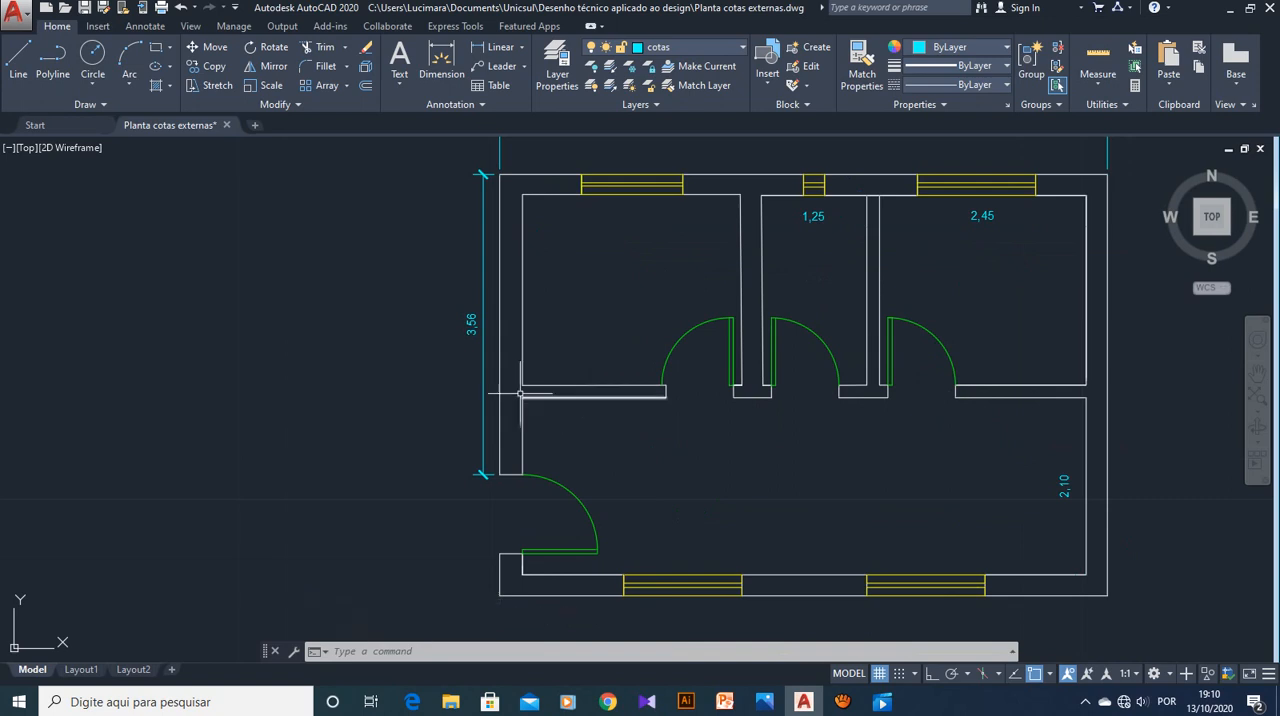
{"action": "scroll", "coordinate": [765, 435], "scroll_direction": "down", "scroll_amount": 2}
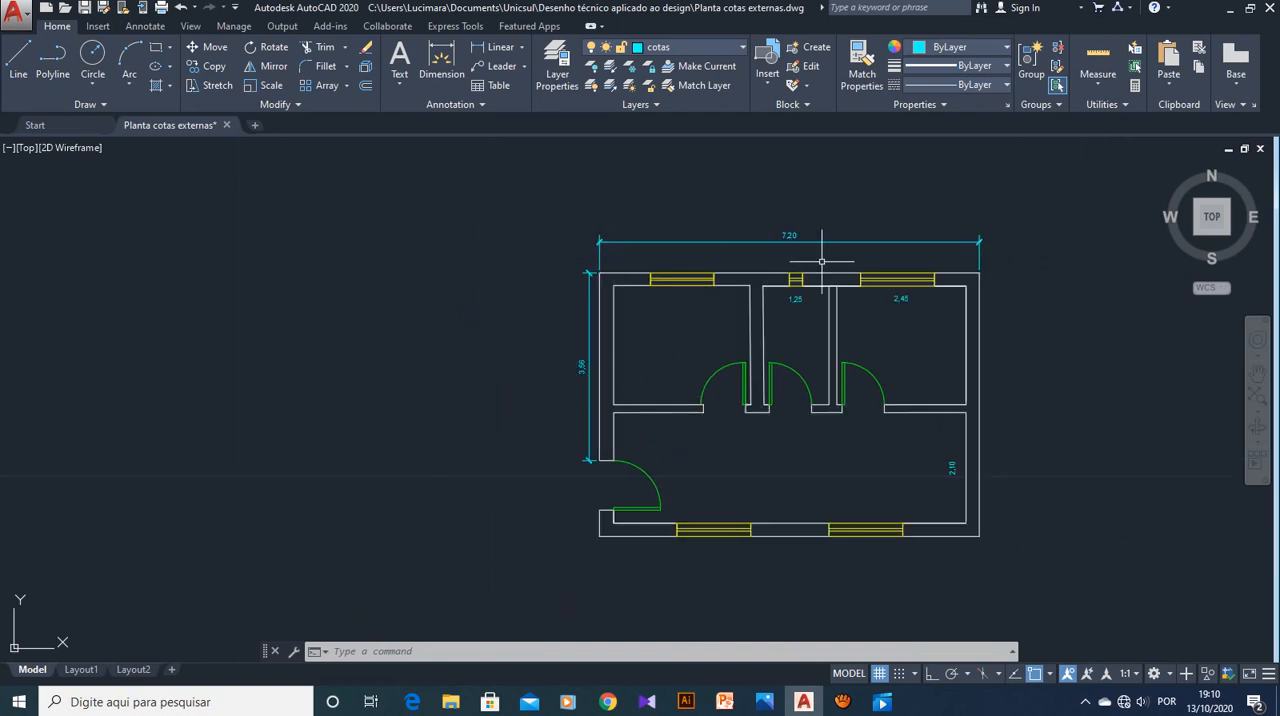
{"action": "scroll", "coordinate": [663, 277], "scroll_direction": "up", "scroll_amount": 4}
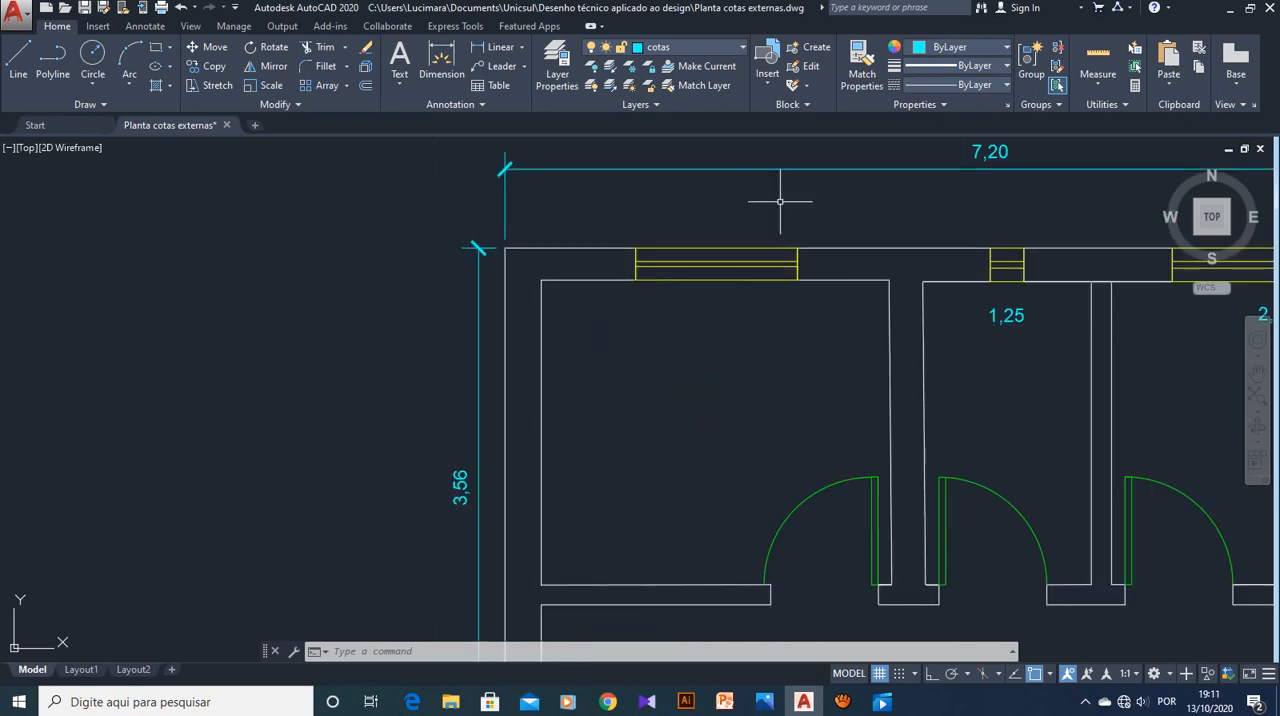
{"action": "middle_click_drag", "start_coordinate": [780, 202], "coordinate": [766, 263]}
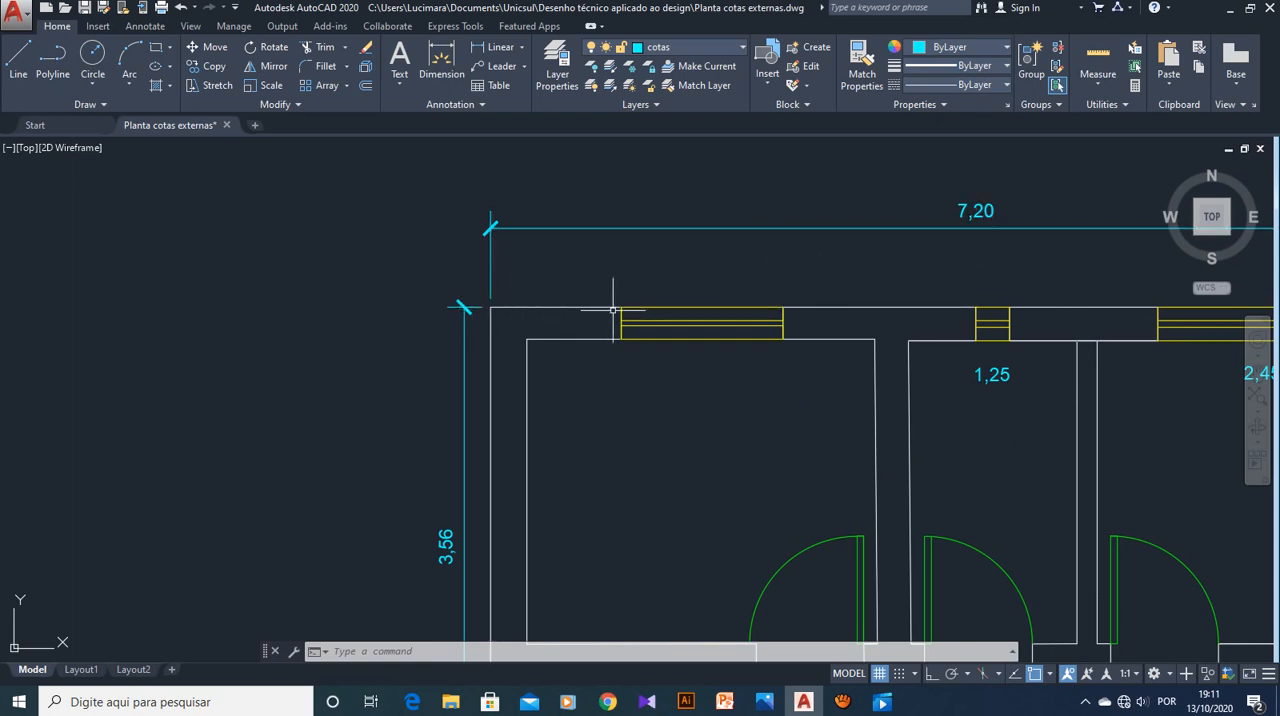
{"action": "mouse_move", "coordinate": [619, 307]}
{"action": "scroll", "coordinate": [715, 446], "scroll_direction": "down", "scroll_amount": 8}
{"action": "scroll", "coordinate": [719, 449], "scroll_direction": "up", "scroll_amount": 8}
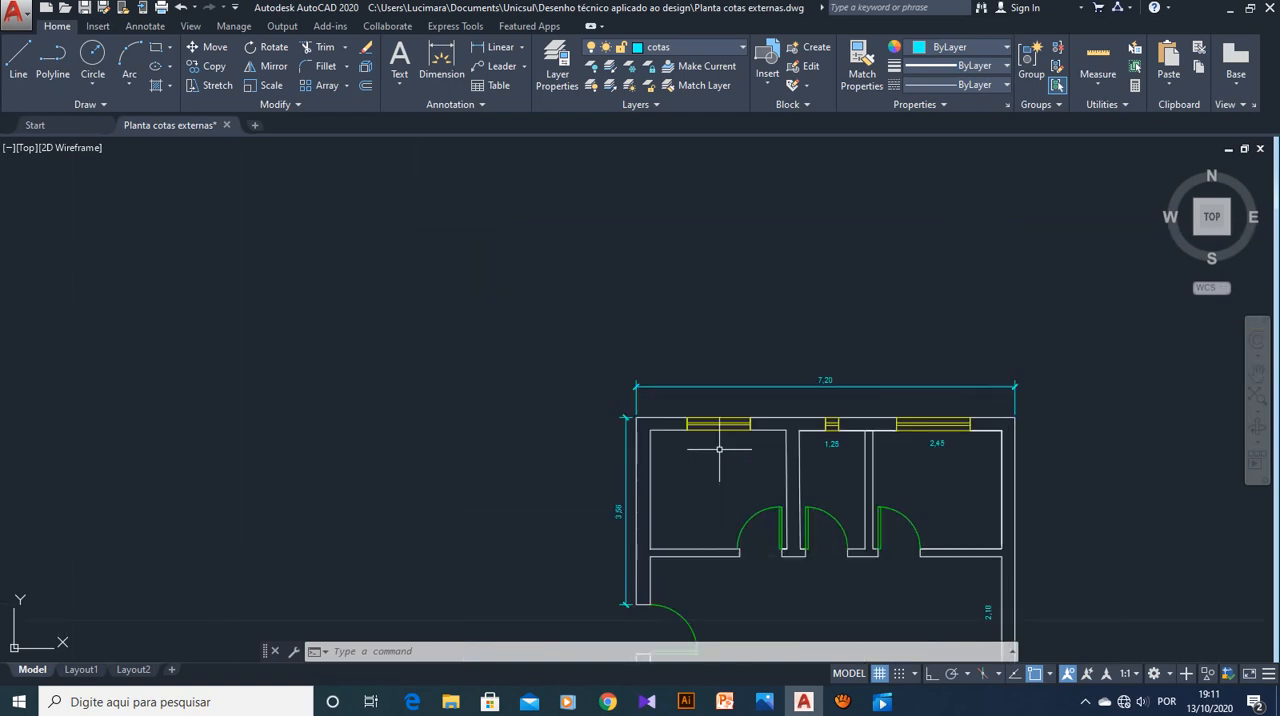
Add a horizontal linear dimension from the upper-left outer corner to the first window's near edge, with the dimension line offset 0.20
{"action": "left_click", "coordinate": [495, 47]}
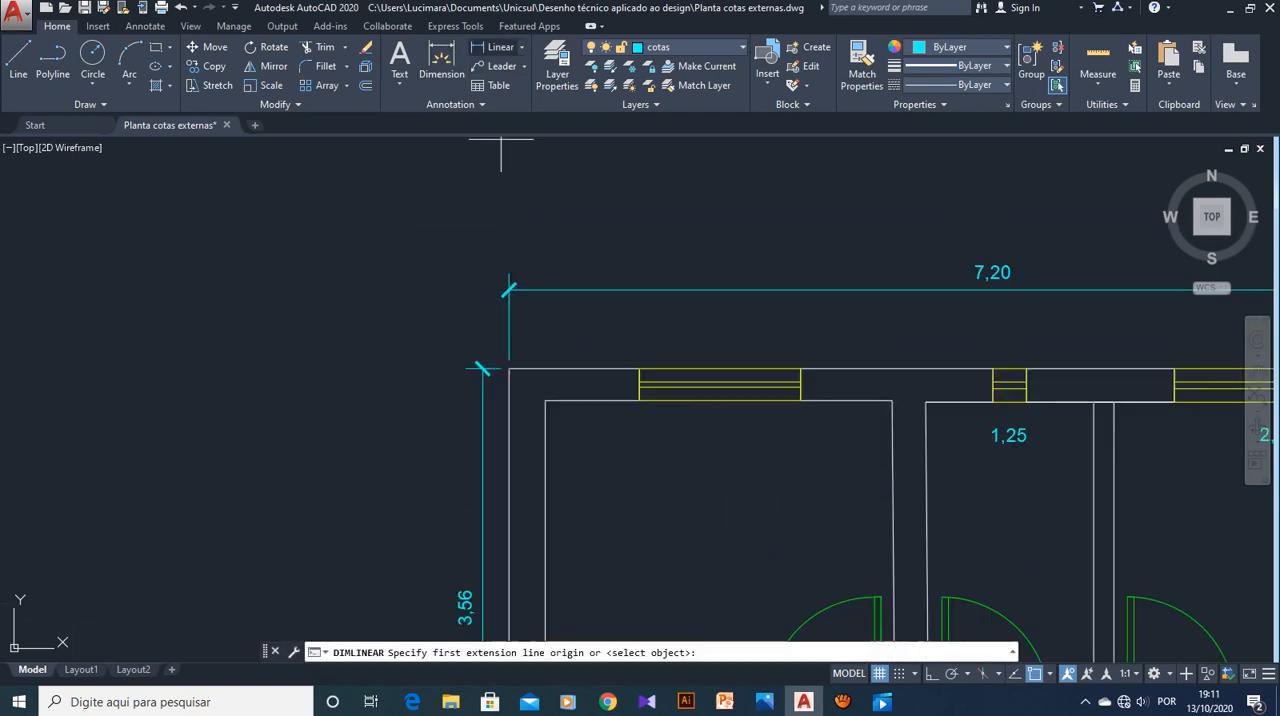
{"action": "left_click", "coordinate": [509, 369]}
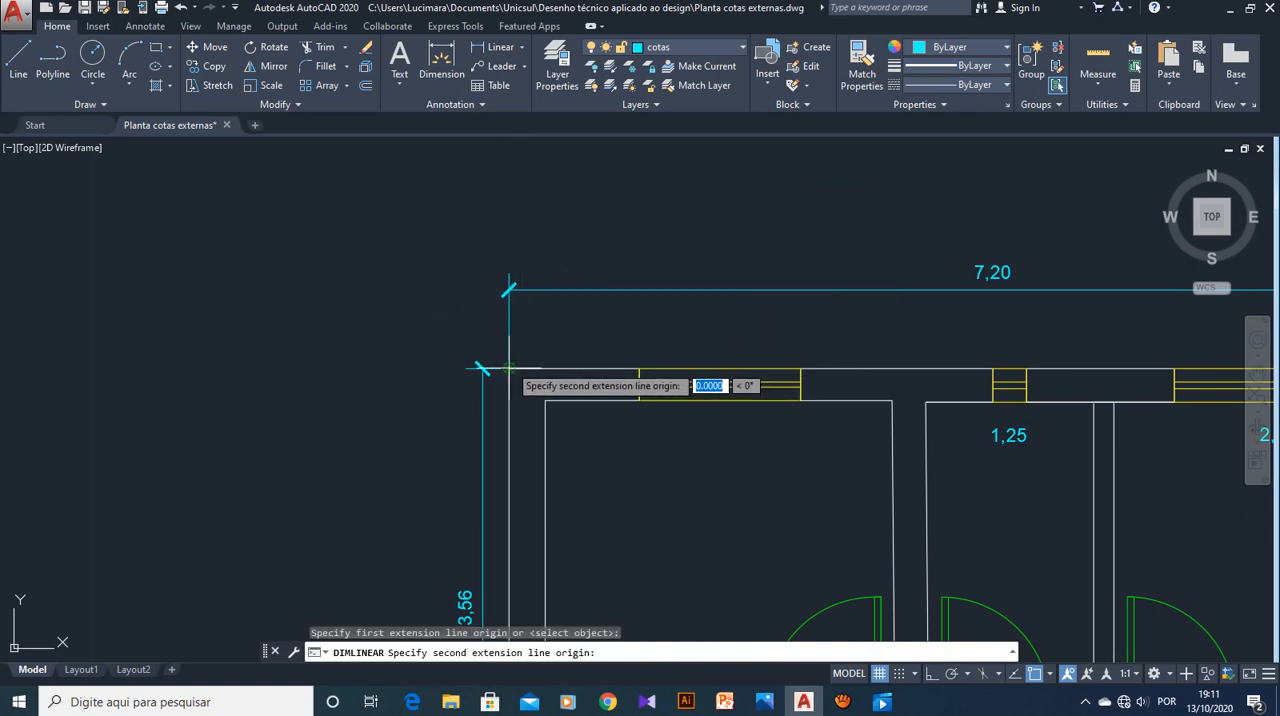
{"action": "left_click", "coordinate": [640, 369]}
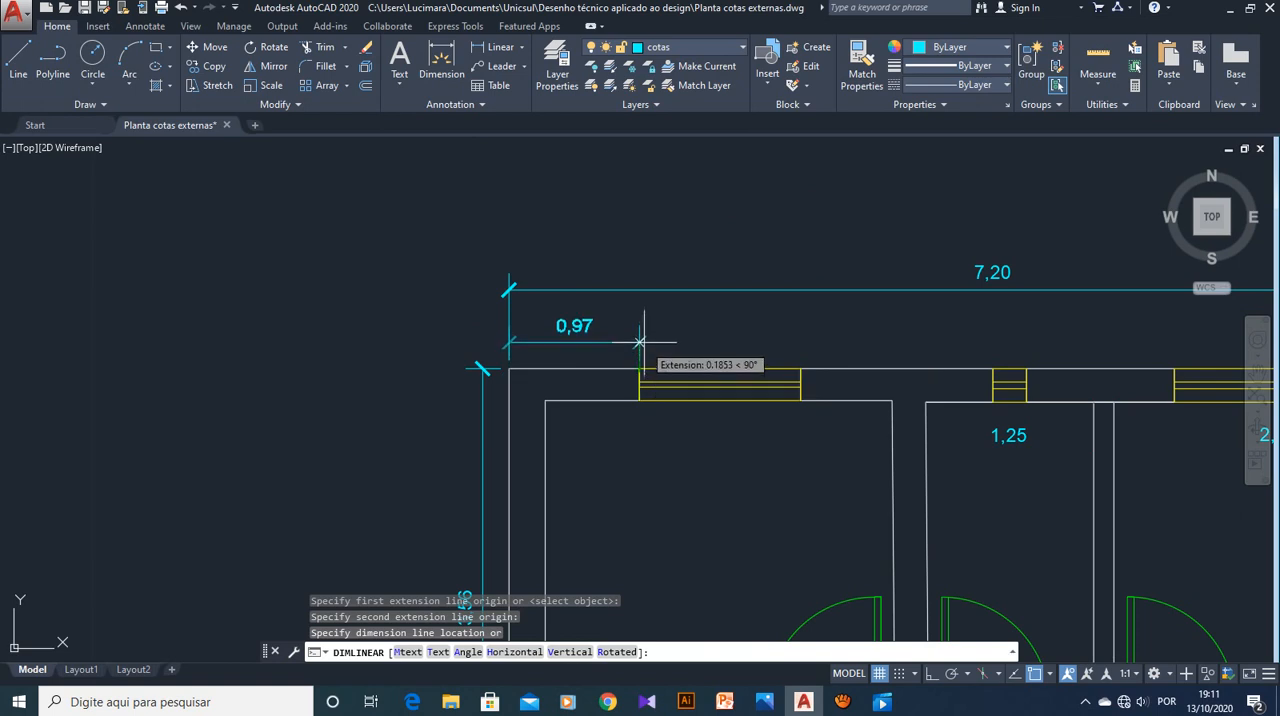
{"action": "type", "text": "0"}
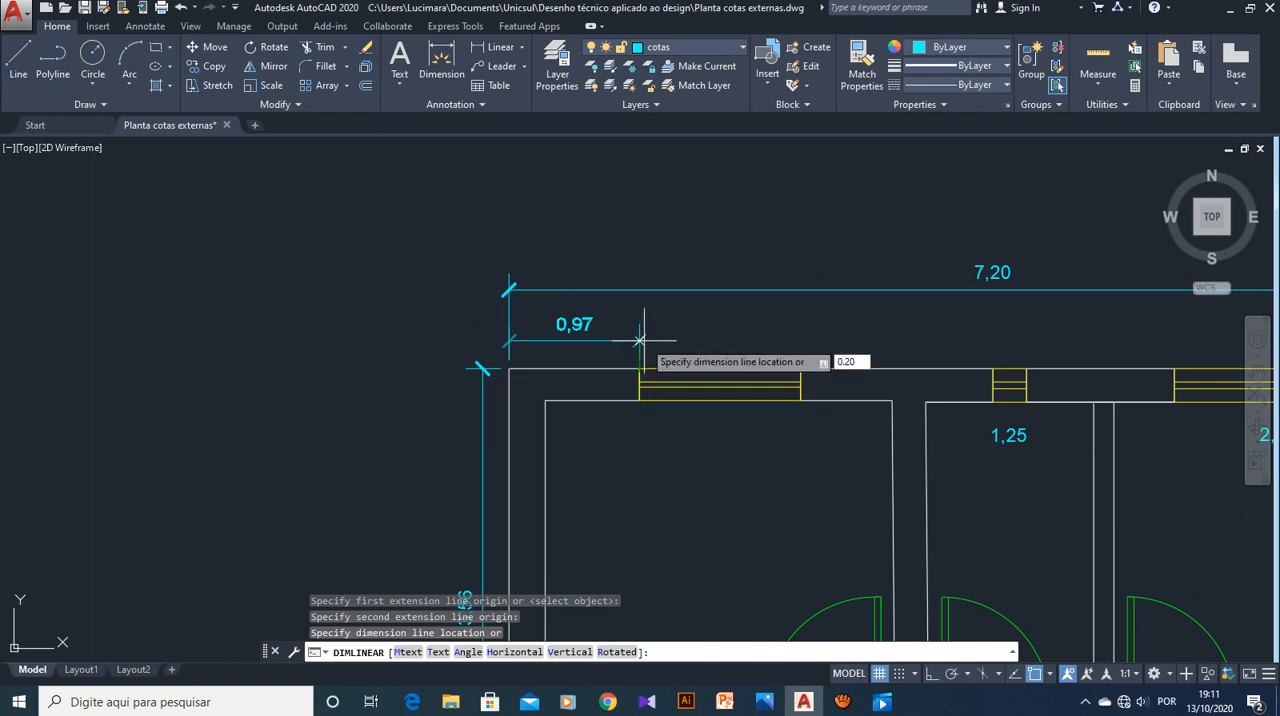
{"action": "type", "text": ".20"}
{"action": "key", "text": "Return"}
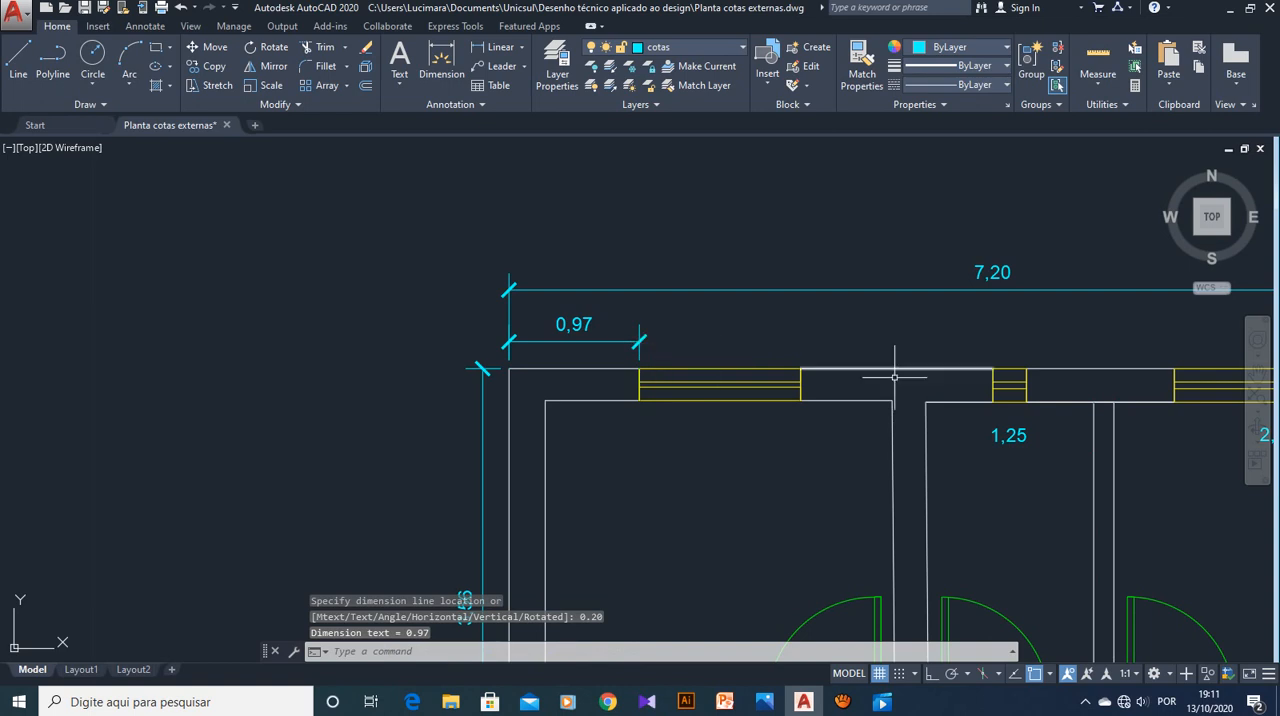
Try a linear dimension between the first window and the small middle window on the upper wall with 0.20 for the line location, and undo it
{"action": "scroll", "coordinate": [840, 480], "scroll_direction": "down", "scroll_amount": 2}
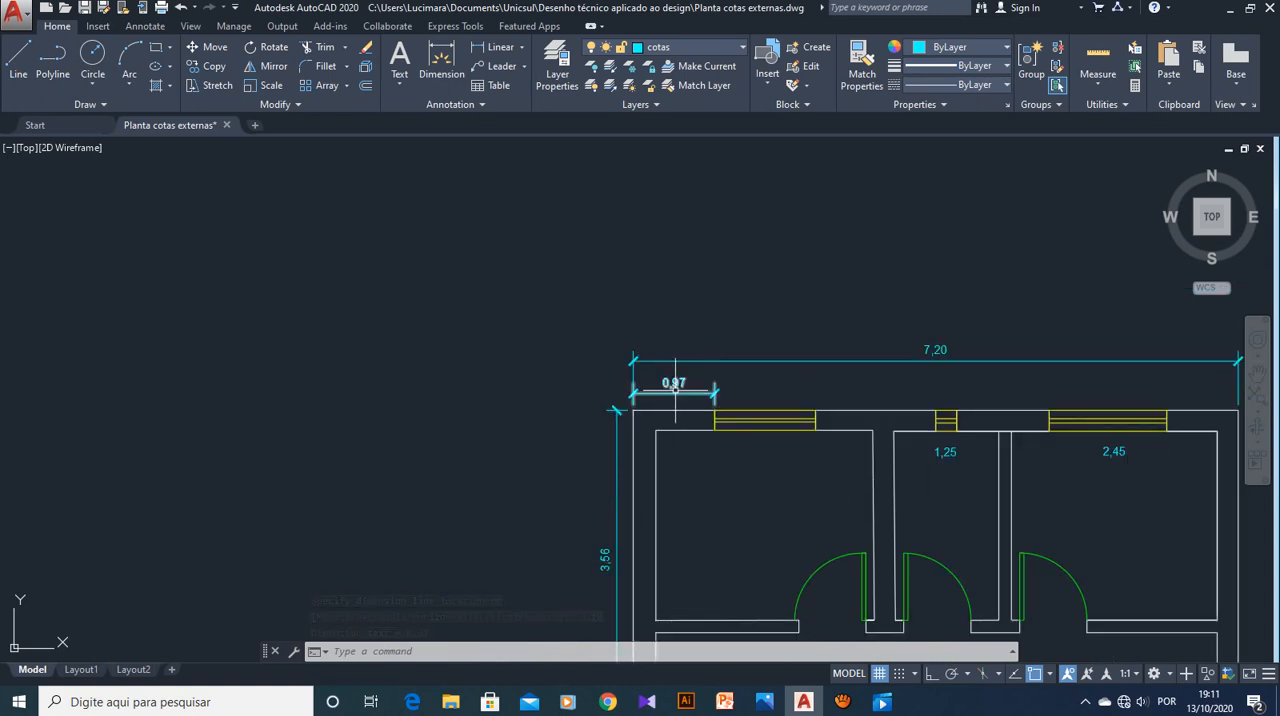
{"action": "scroll", "coordinate": [850, 447], "scroll_direction": "up", "scroll_amount": 4}
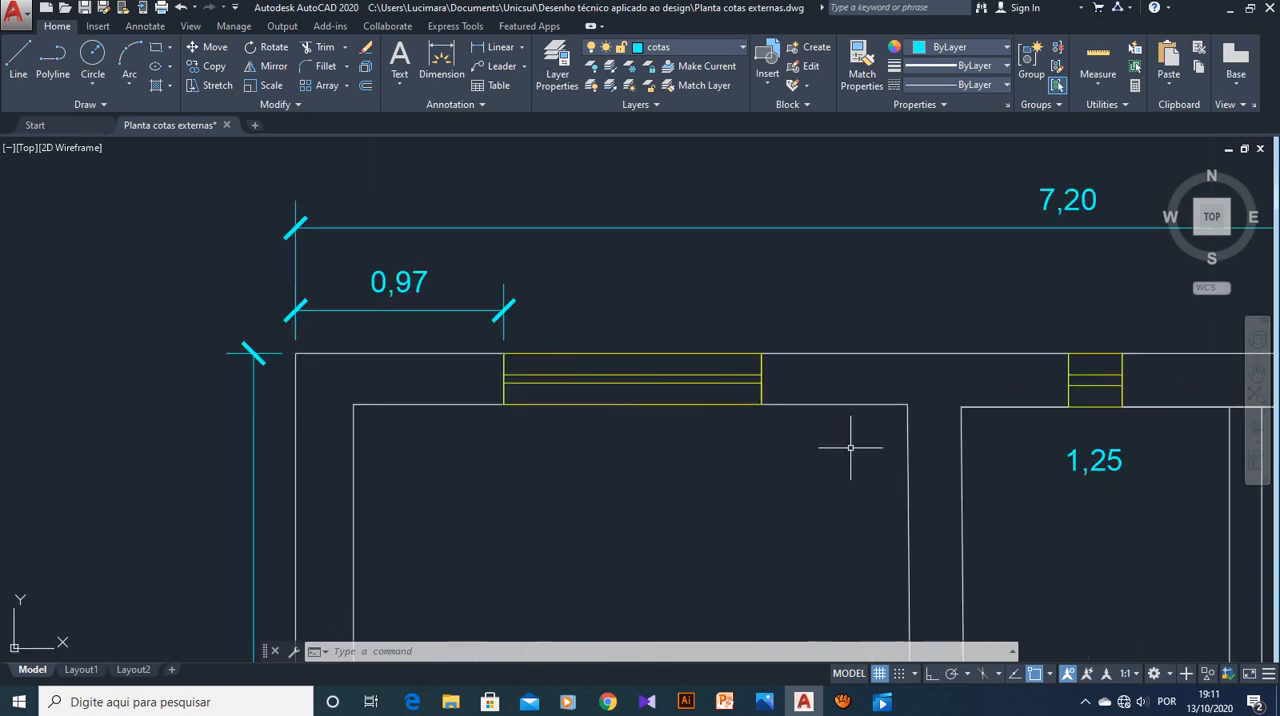
{"action": "middle_click_drag", "start_coordinate": [1034, 383], "coordinate": [851, 387]}
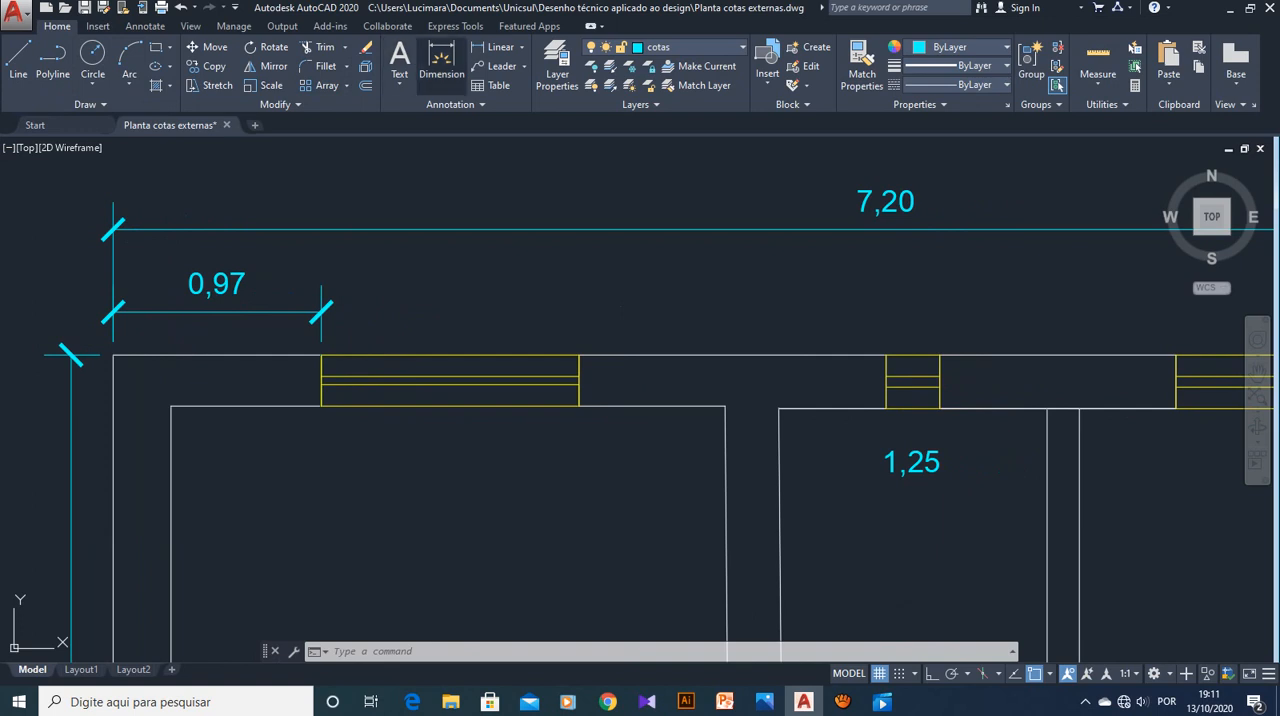
{"action": "left_click", "coordinate": [441, 62]}
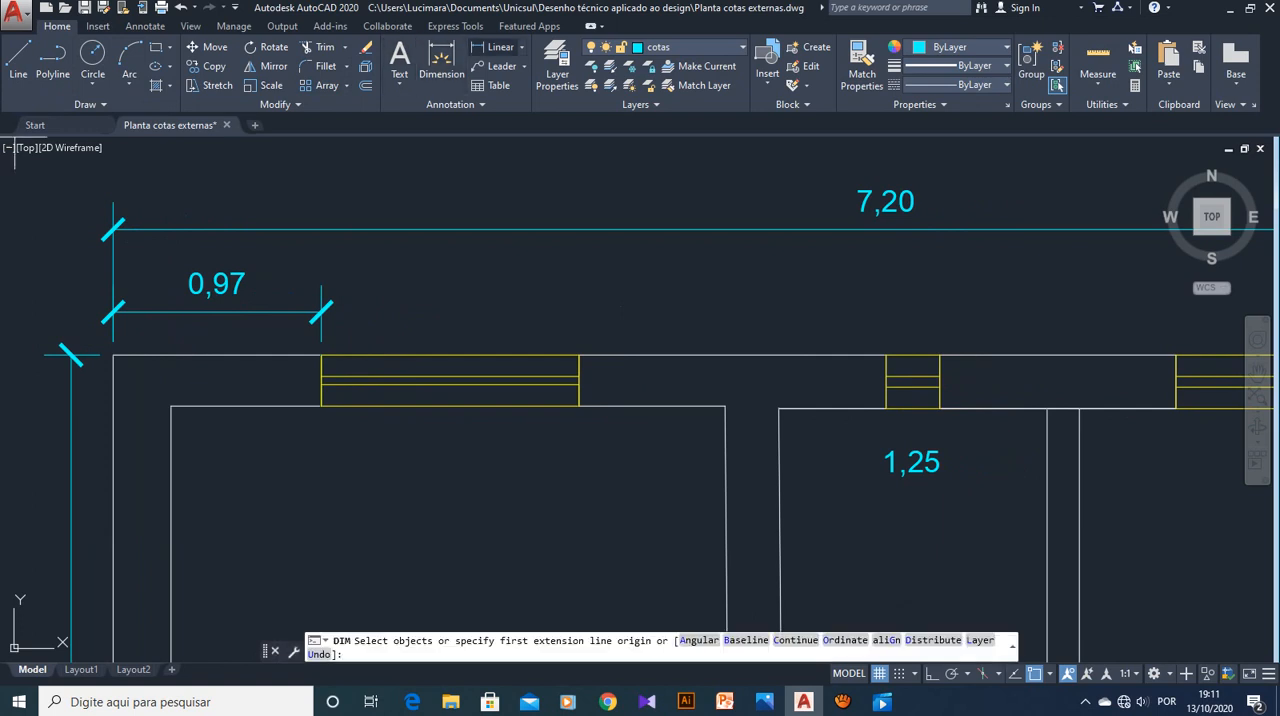
{"action": "left_click", "coordinate": [497, 47]}
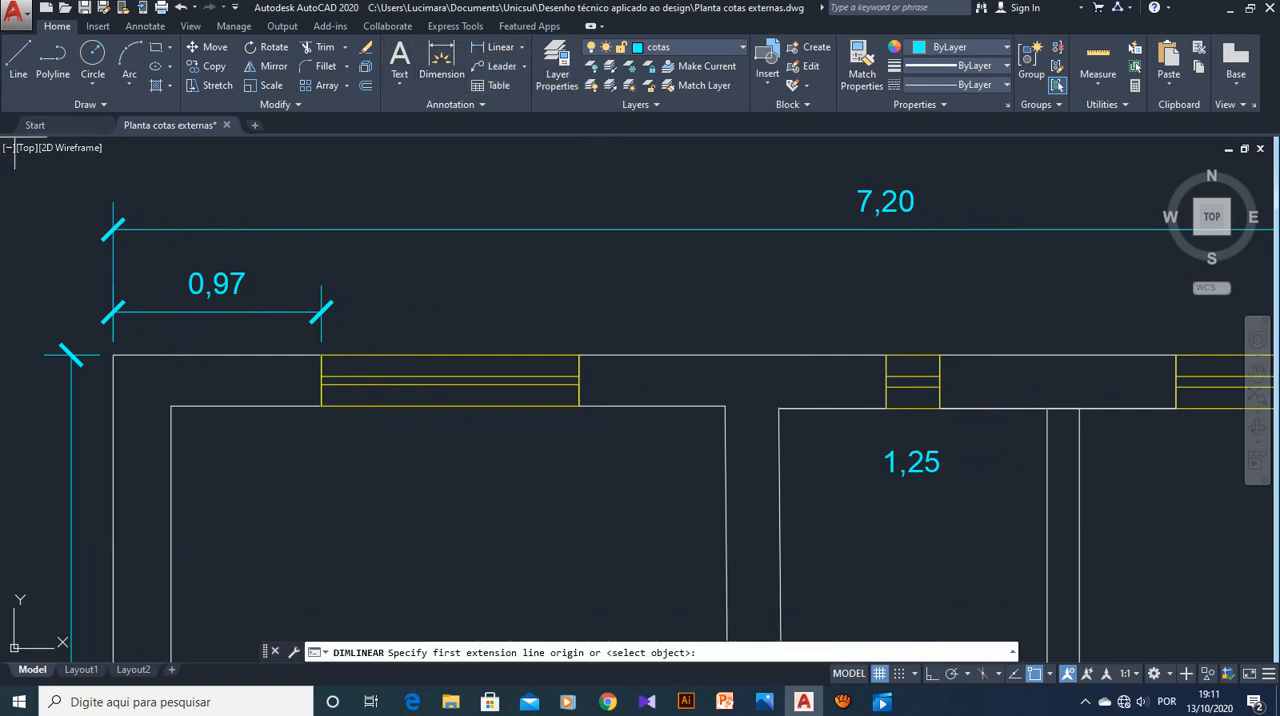
{"action": "left_click", "coordinate": [579, 354]}
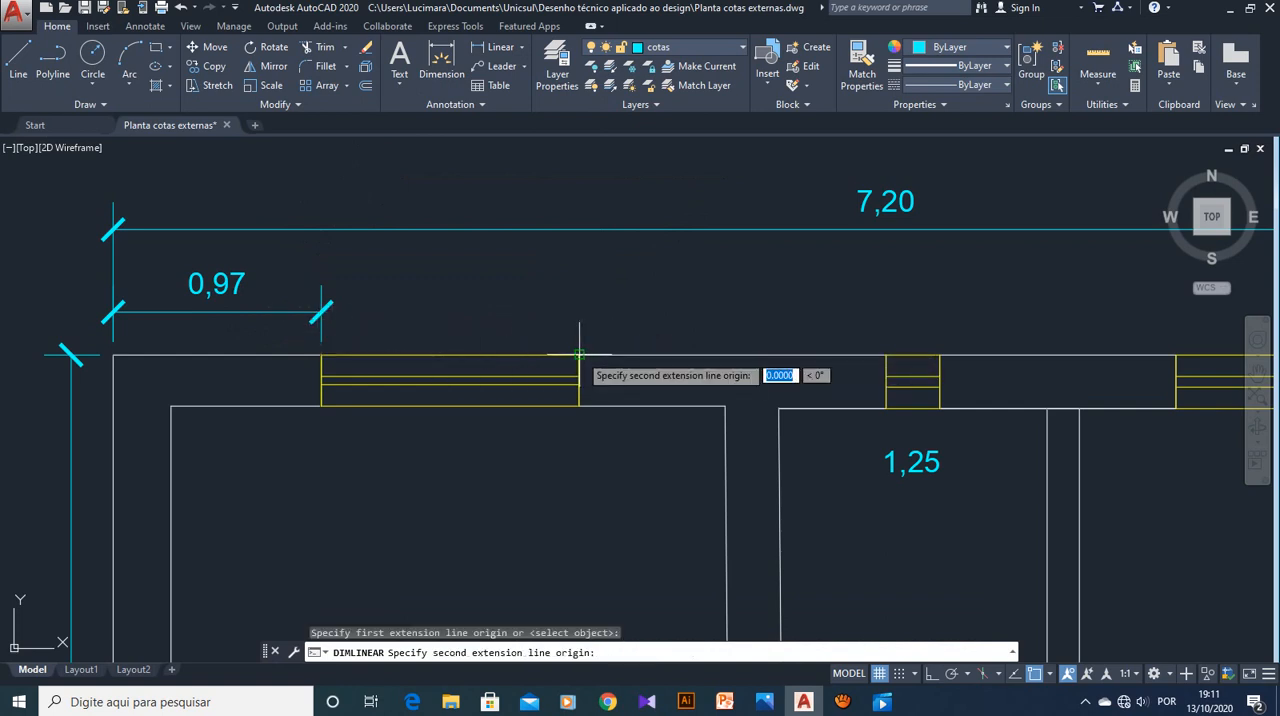
{"action": "left_click", "coordinate": [886, 354]}
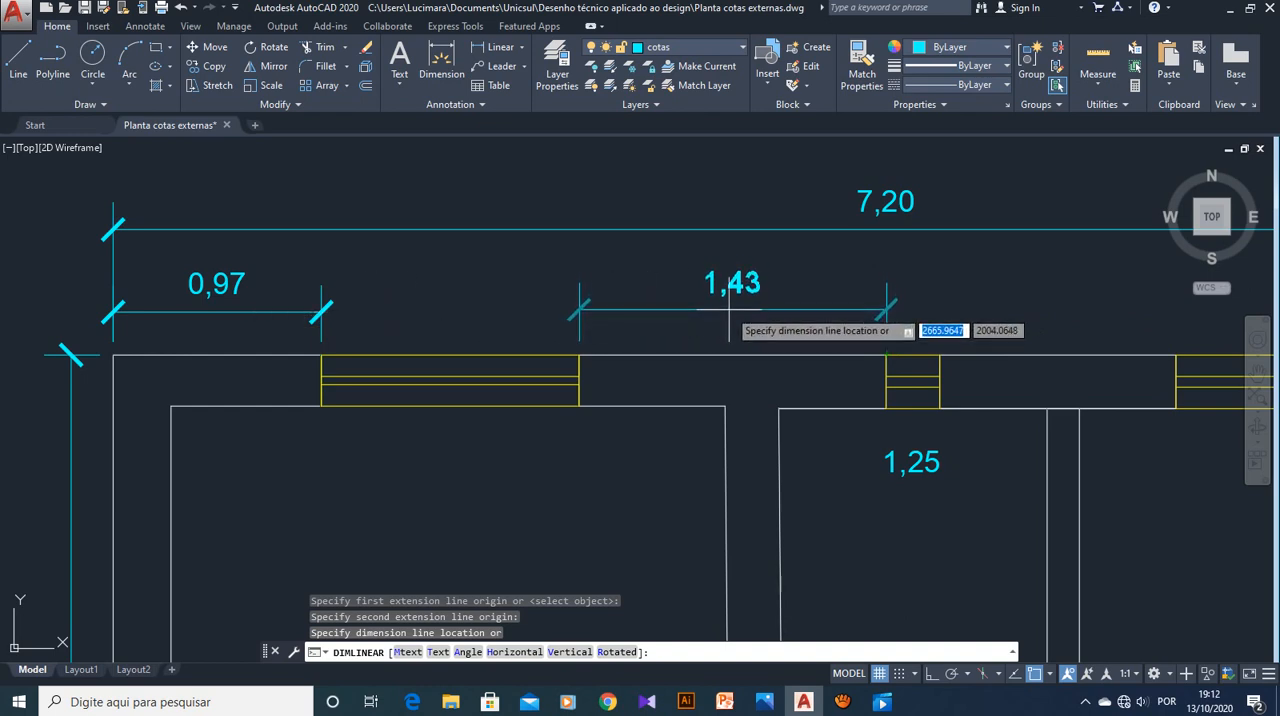
{"action": "type", "text": "0.2"}
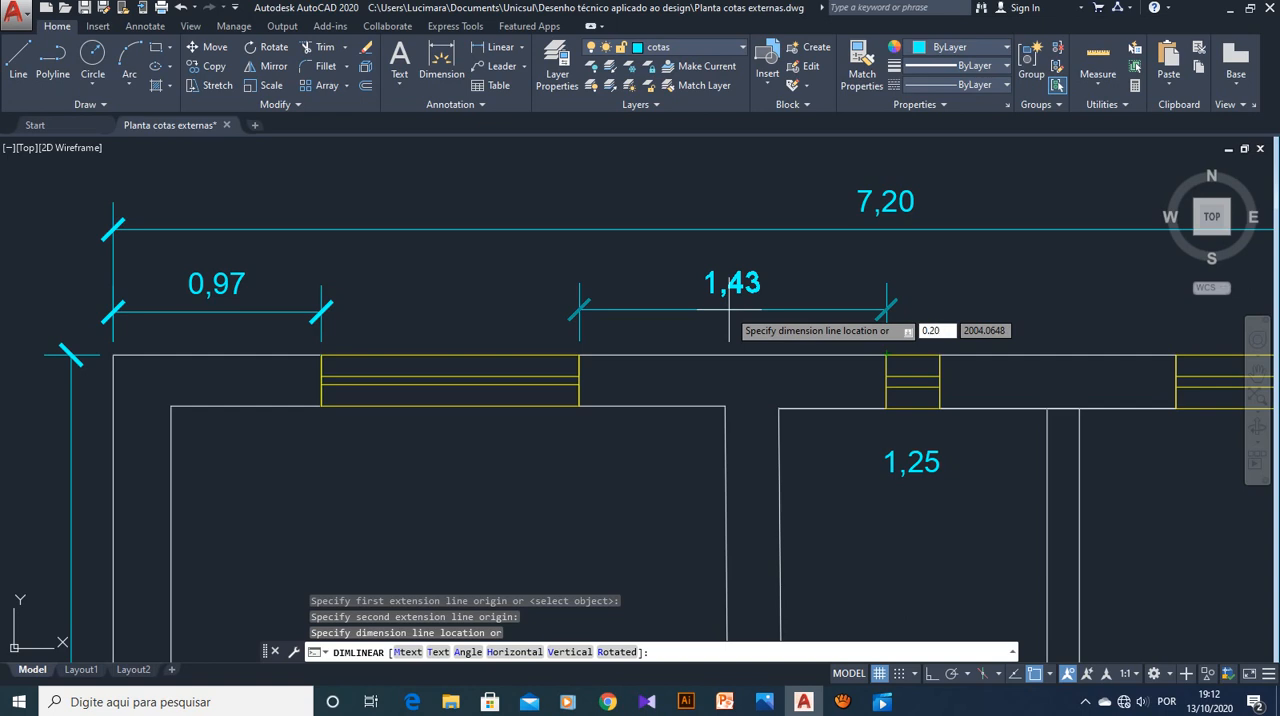
{"action": "key", "text": "Return"}
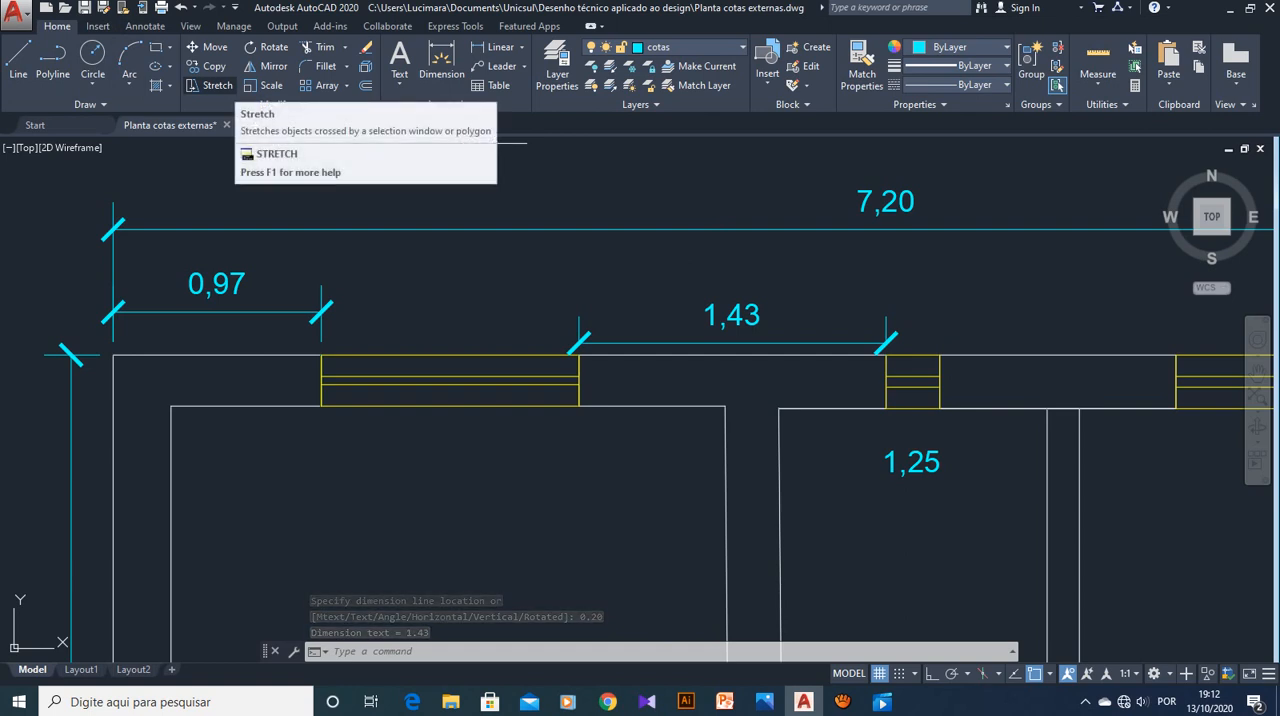
{"action": "key", "text": "ctrl+z"}
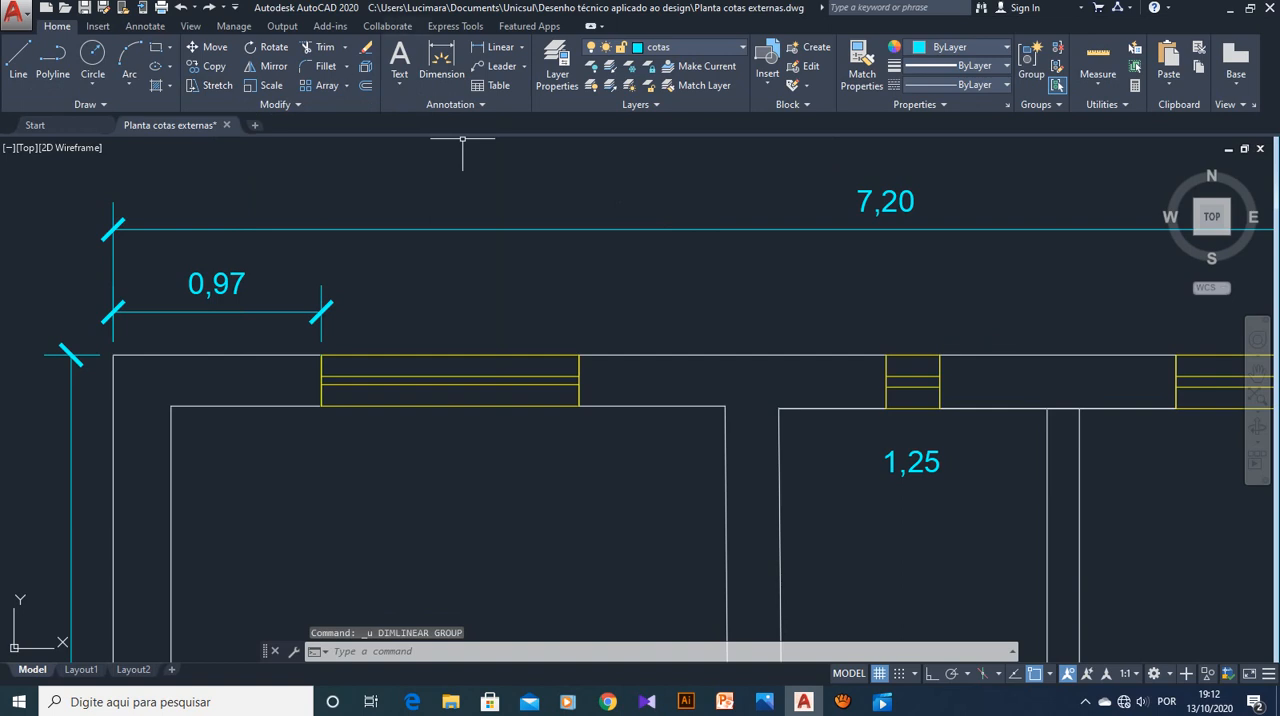
{"action": "key", "text": "Escape"}
{"action": "key", "text": "Escape"}
{"action": "key", "text": "Escape"}
Dimension the upper wall segment between the first window and the small middle window, with the dimension line offset 0.20 along the vertical extension
{"action": "left_click", "coordinate": [496, 47]}
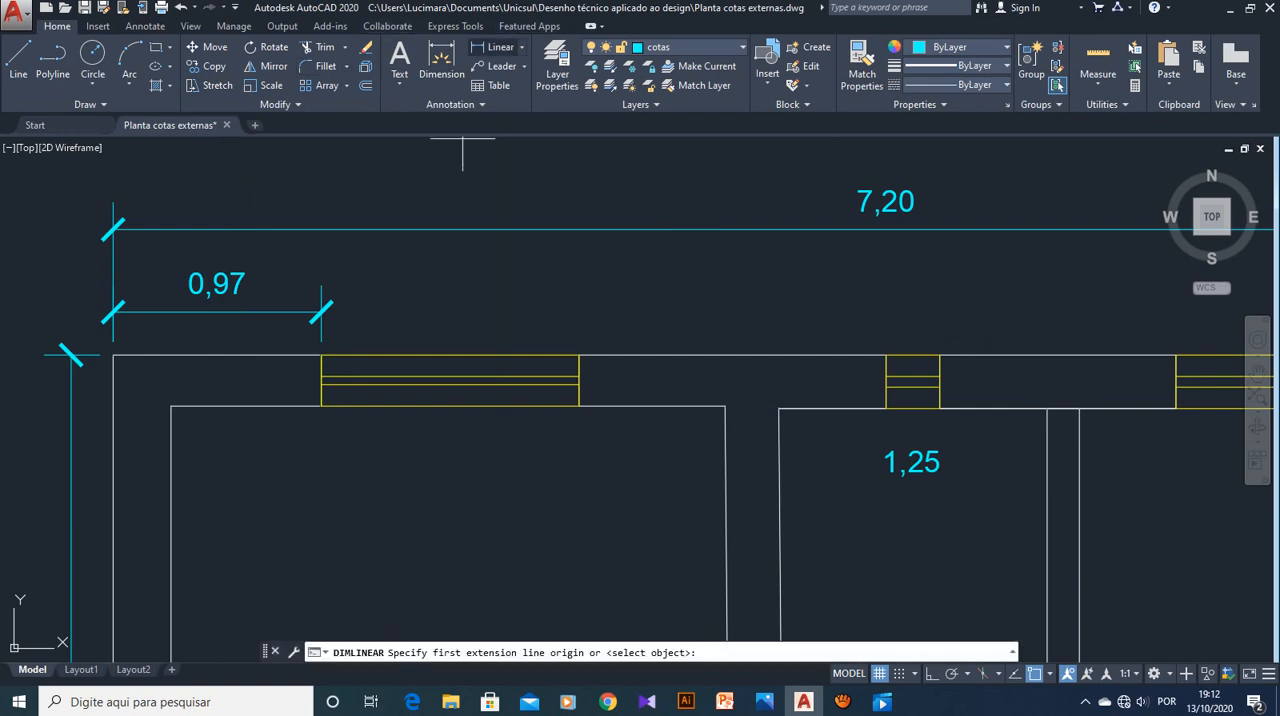
{"action": "left_click", "coordinate": [579, 354]}
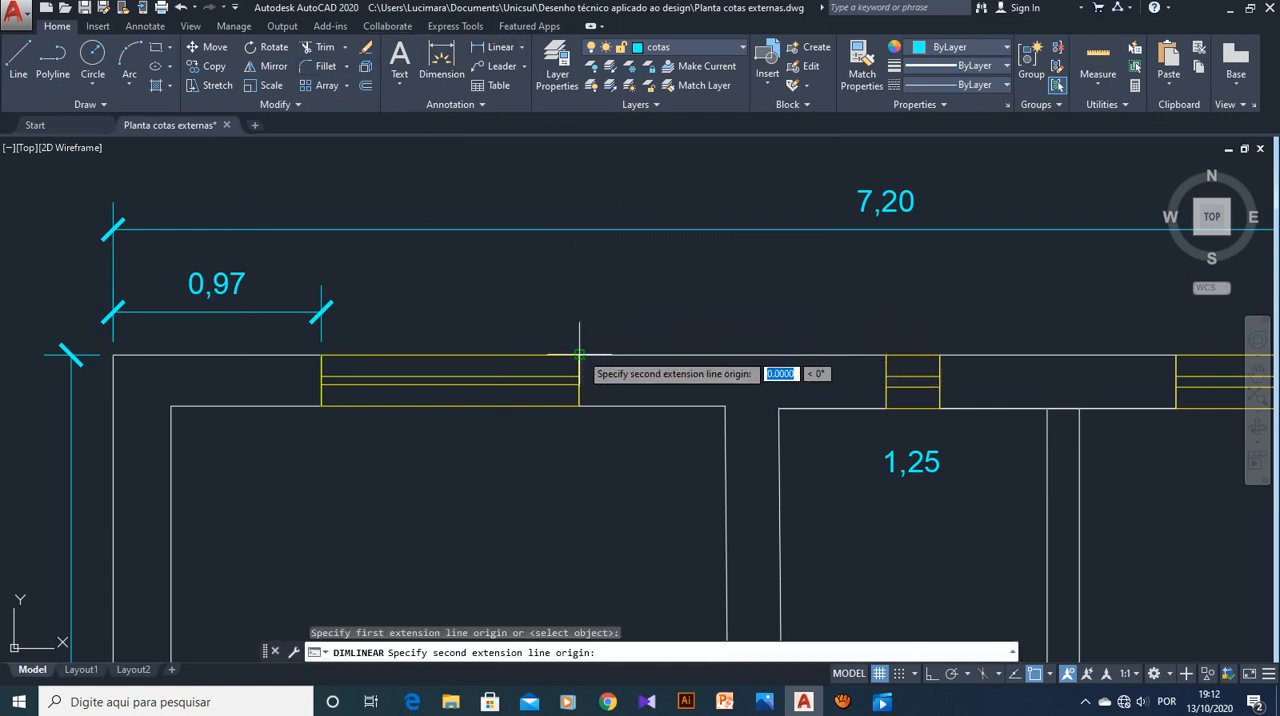
{"action": "left_click", "coordinate": [886, 354]}
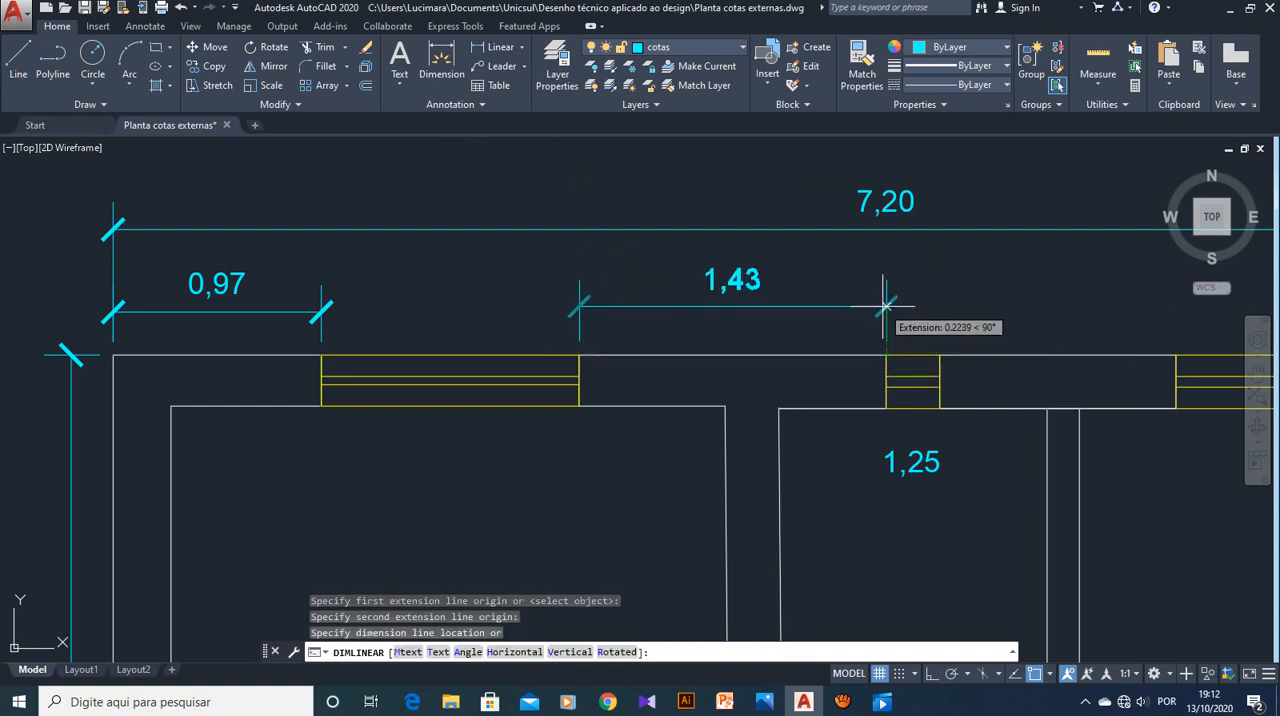
{"action": "type", "text": "0.20"}
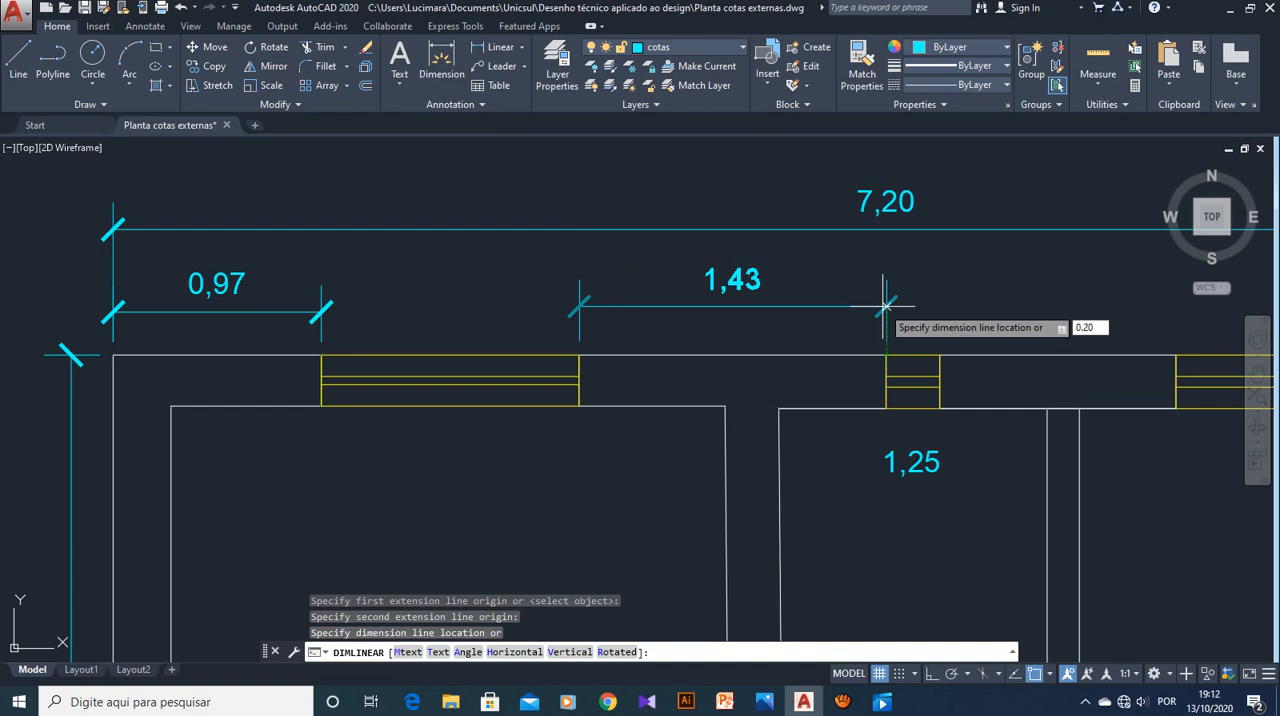
{"action": "key", "text": "Return"}
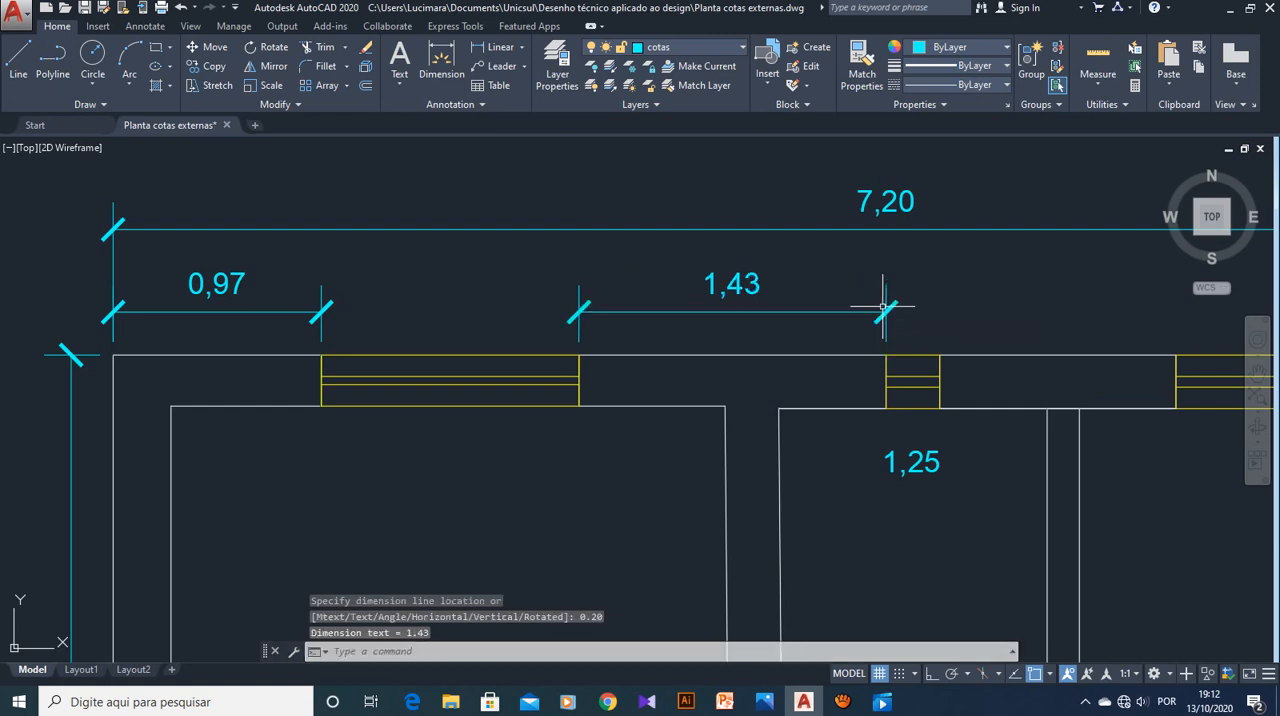
{"action": "scroll", "coordinate": [948, 397], "scroll_direction": "down", "scroll_amount": 2}
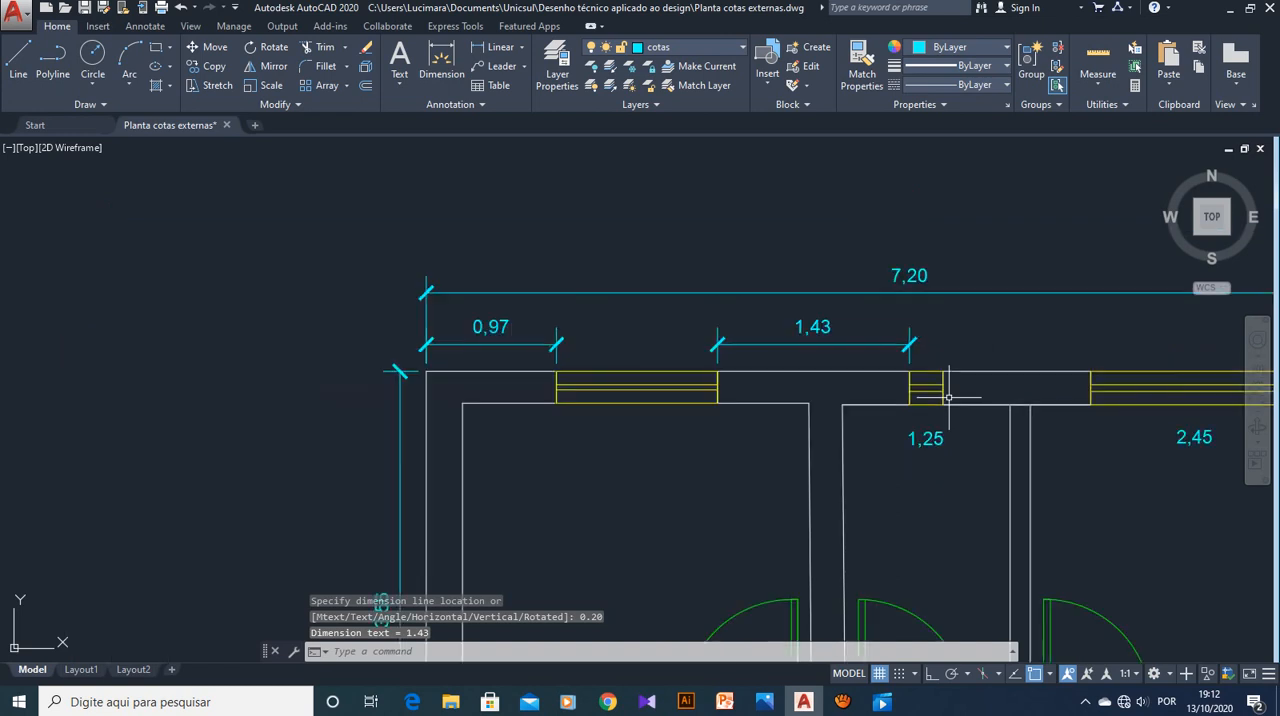
{"action": "scroll", "coordinate": [993, 427], "scroll_direction": "up", "scroll_amount": 2}
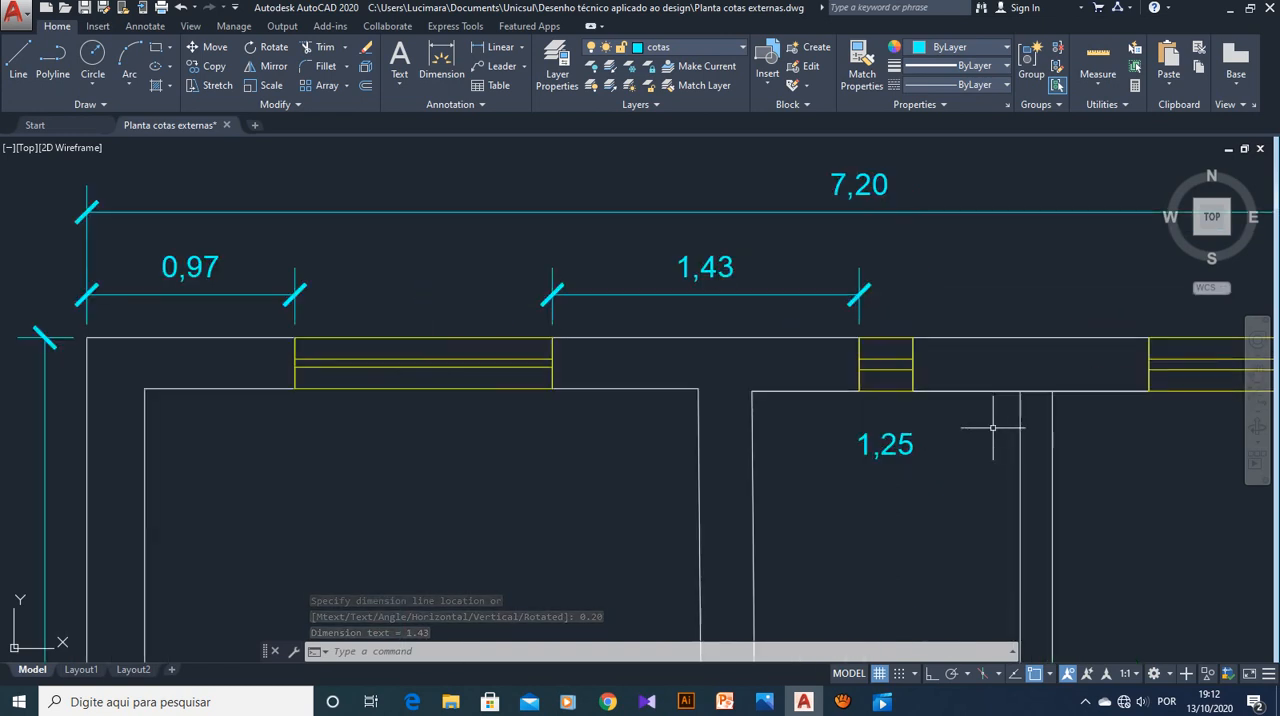
{"action": "scroll", "coordinate": [980, 443], "scroll_direction": "down", "scroll_amount": 4}
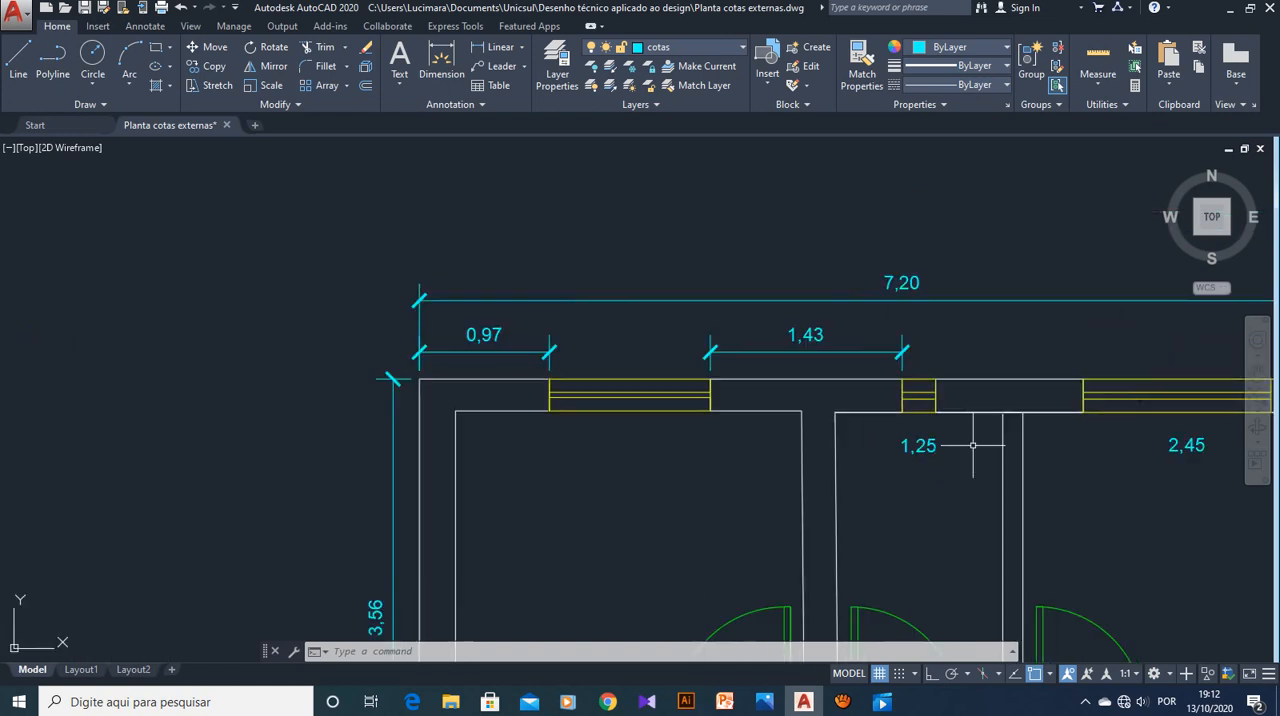
{"action": "mouse_move", "coordinate": [951, 487]}
{"action": "middle_mouse_down"}
{"action": "mouse_move", "coordinate": [843, 414]}
{"action": "mouse_move", "coordinate": [739, 256]}
{"action": "mouse_move", "coordinate": [740, 296]}
{"action": "middle_mouse_up"}
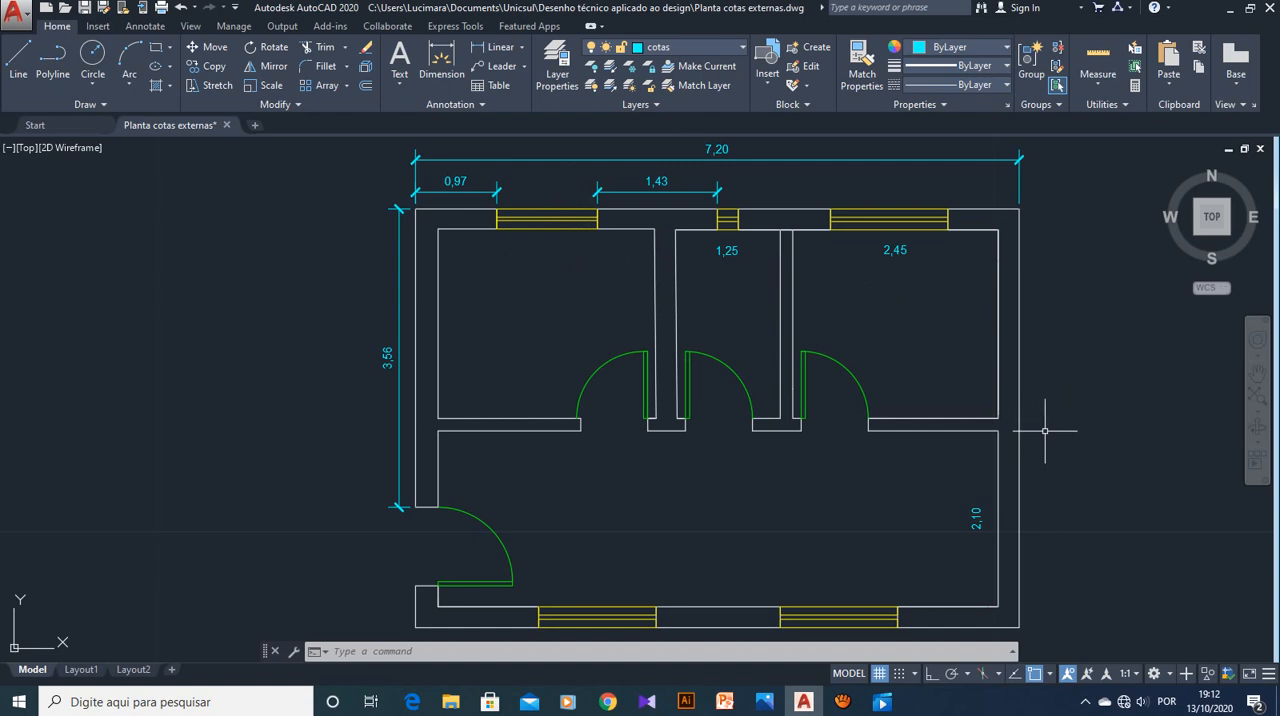
{"action": "scroll", "coordinate": [1045, 431], "scroll_direction": "down", "scroll_amount": 2}
{"action": "middle_click_drag", "start_coordinate": [1051, 423], "coordinate": [899, 398]}
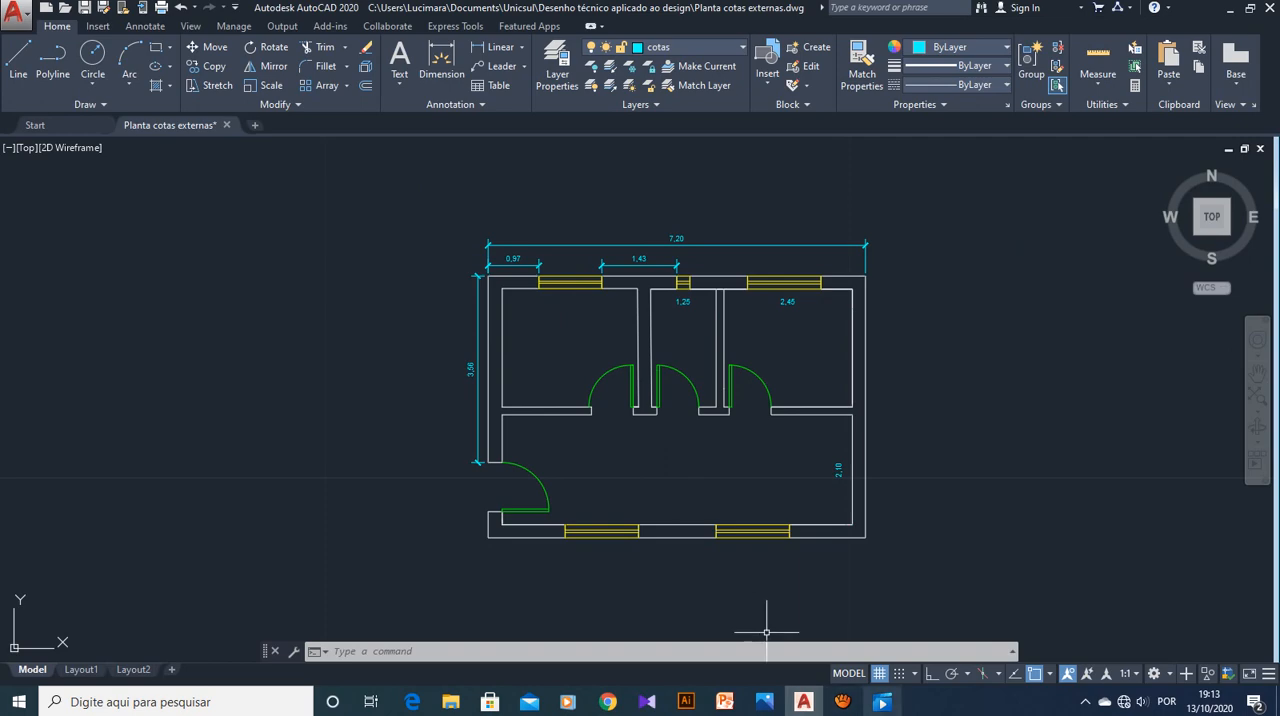
{"action": "left_click", "coordinate": [842, 702]}
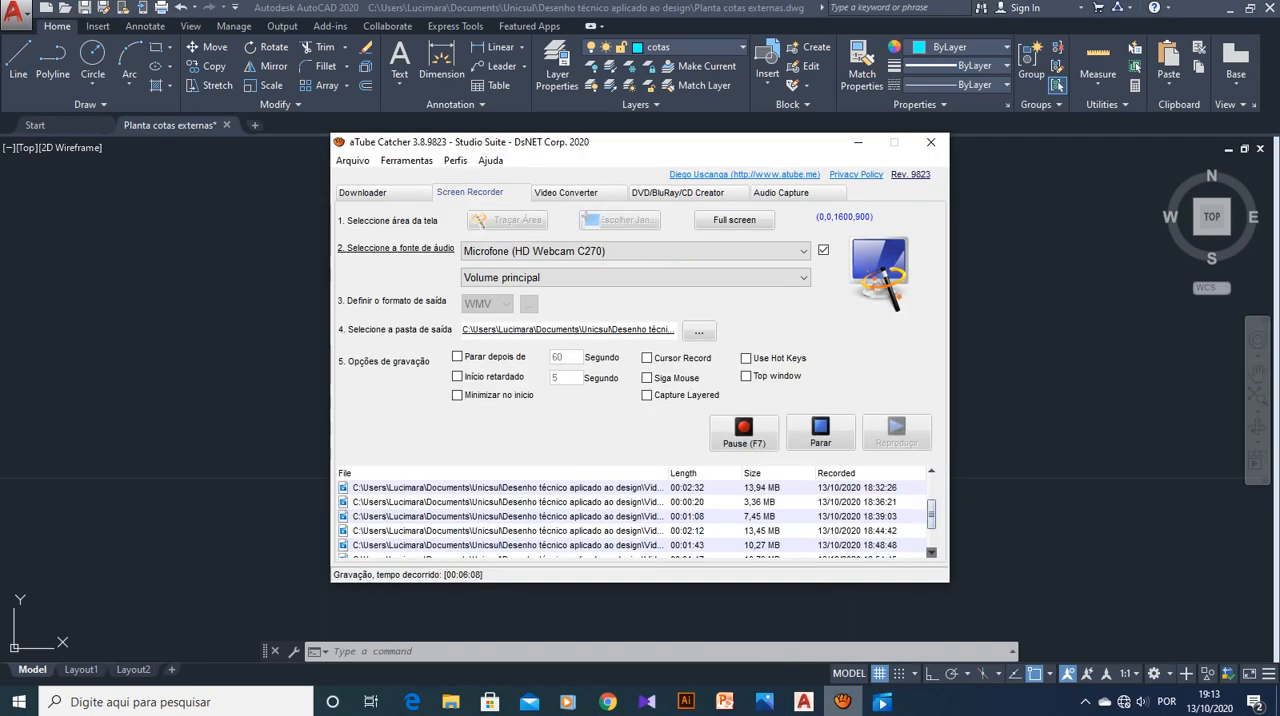
{"action": "left_click", "coordinate": [743, 432]}
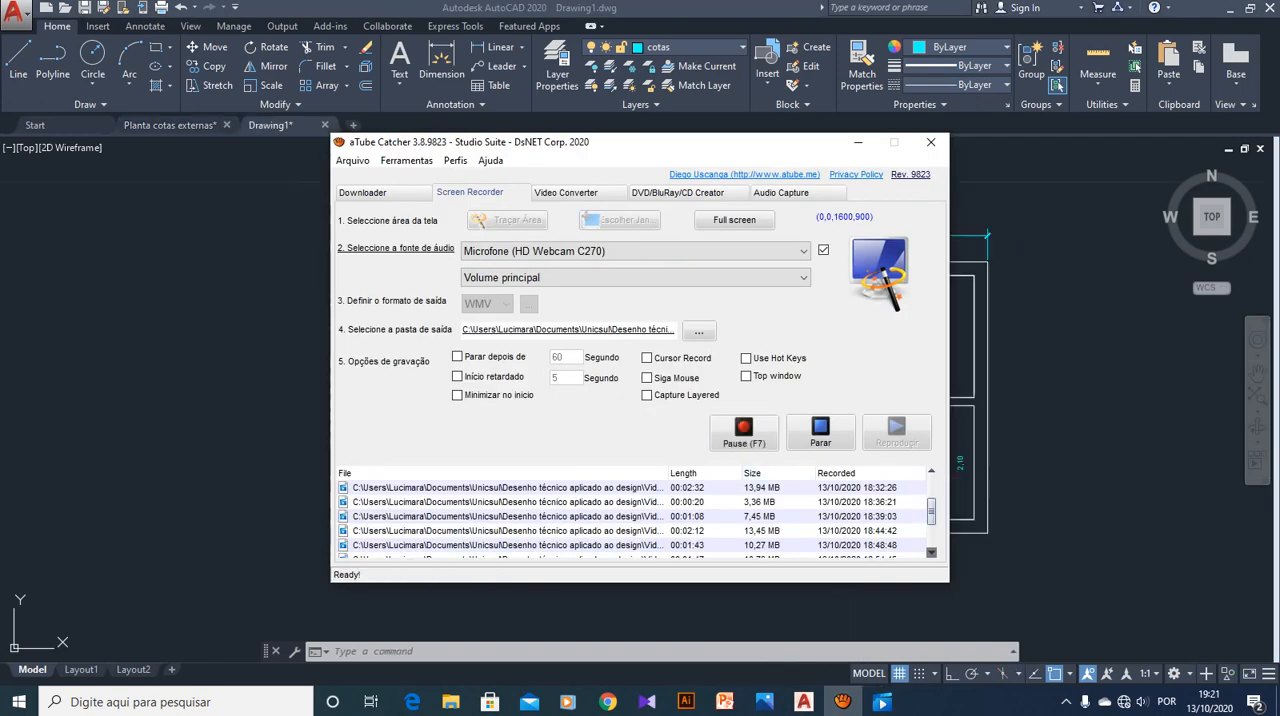
{"action": "left_click", "coordinate": [858, 142]}
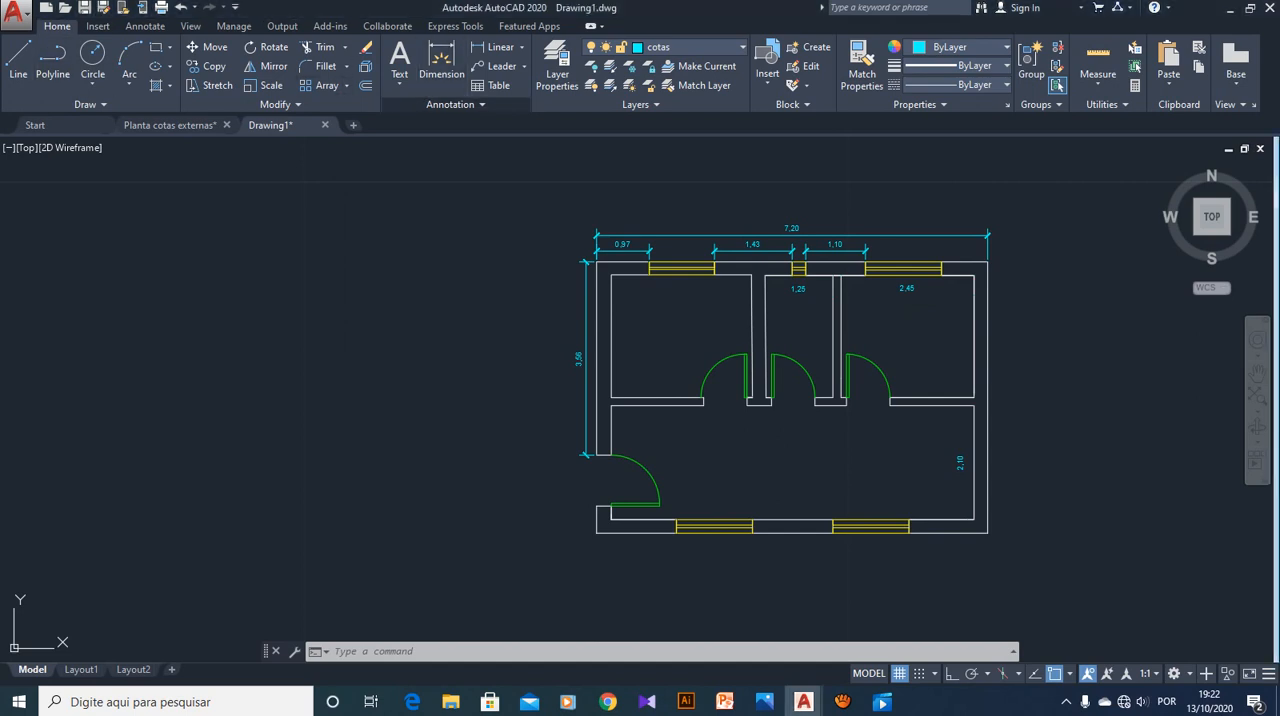
Switch the current dimension style to ISO-25, Cotas Externas and Cotas Internas in turn, ending on Cotas Externas
{"action": "left_click", "coordinate": [456, 105]}
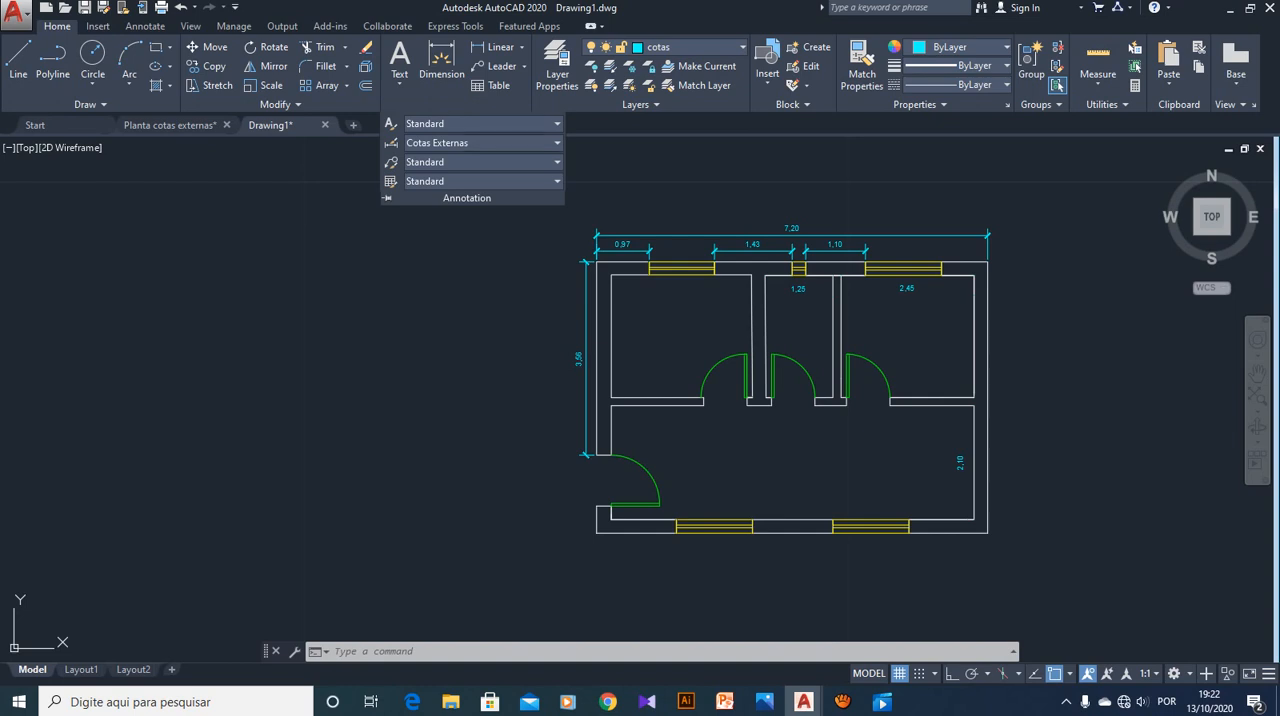
{"action": "left_click", "coordinate": [500, 143]}
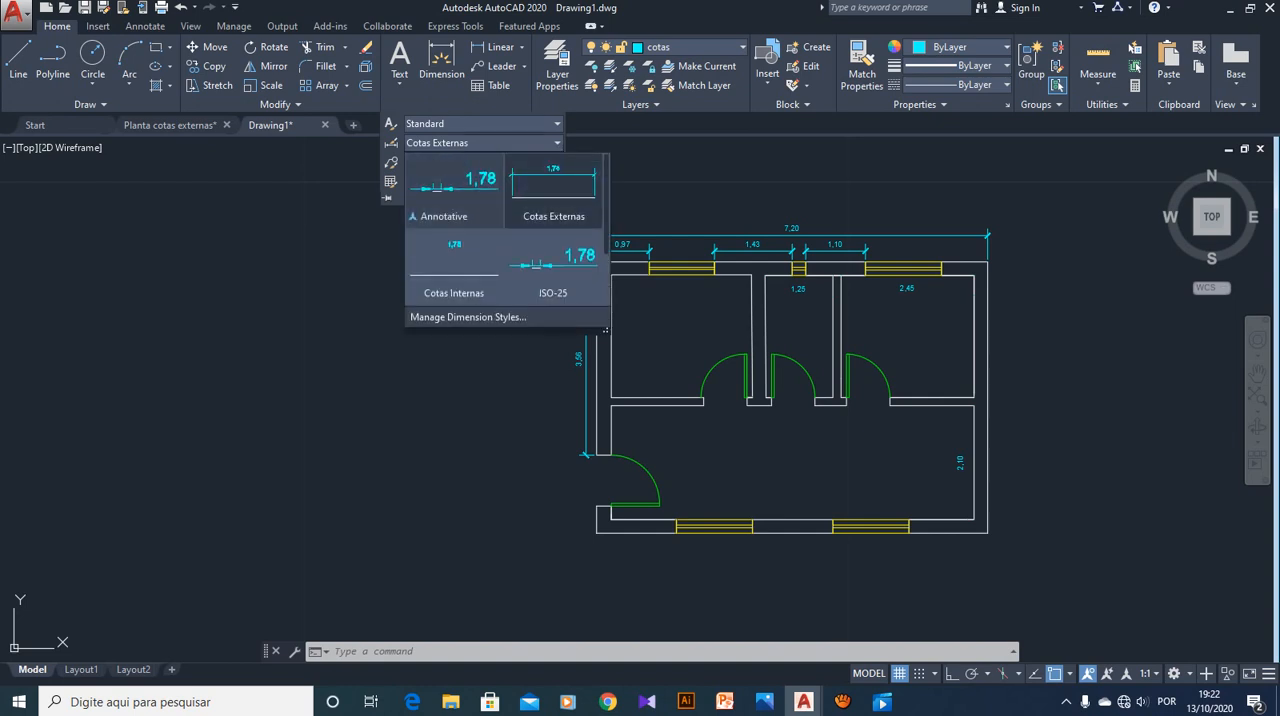
{"action": "left_click", "coordinate": [550, 265]}
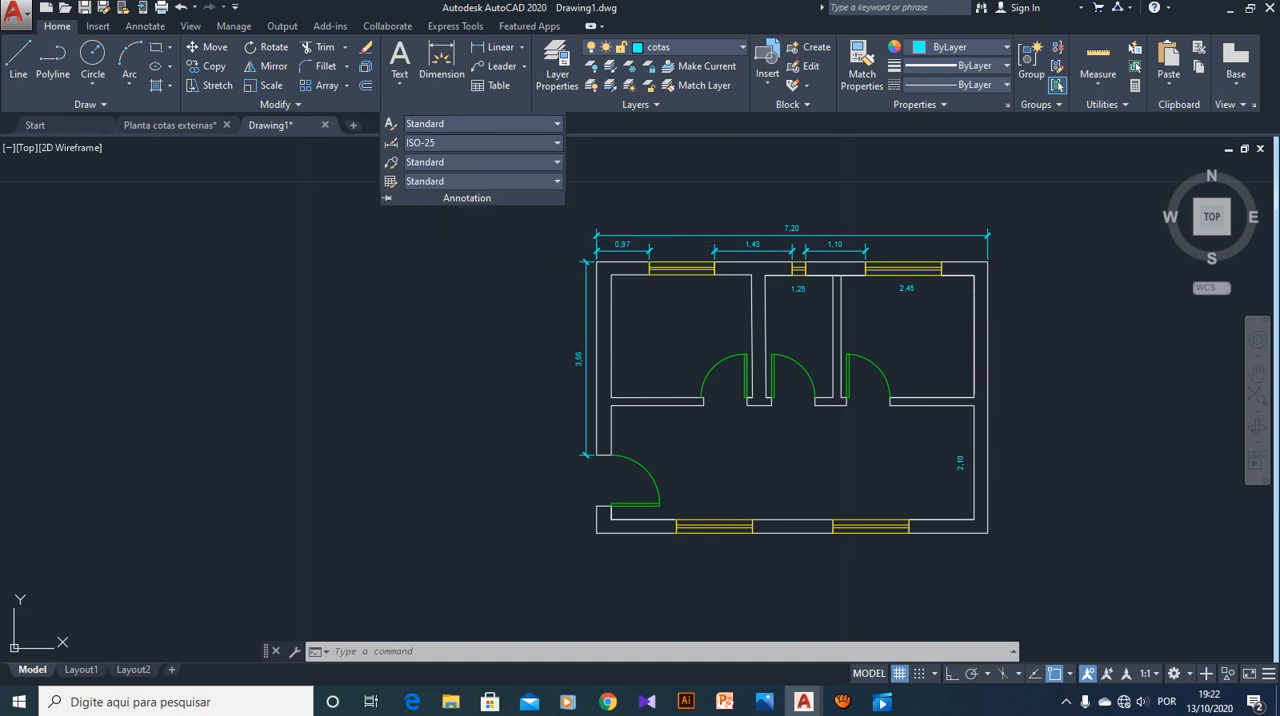
{"action": "left_click", "coordinate": [480, 142]}
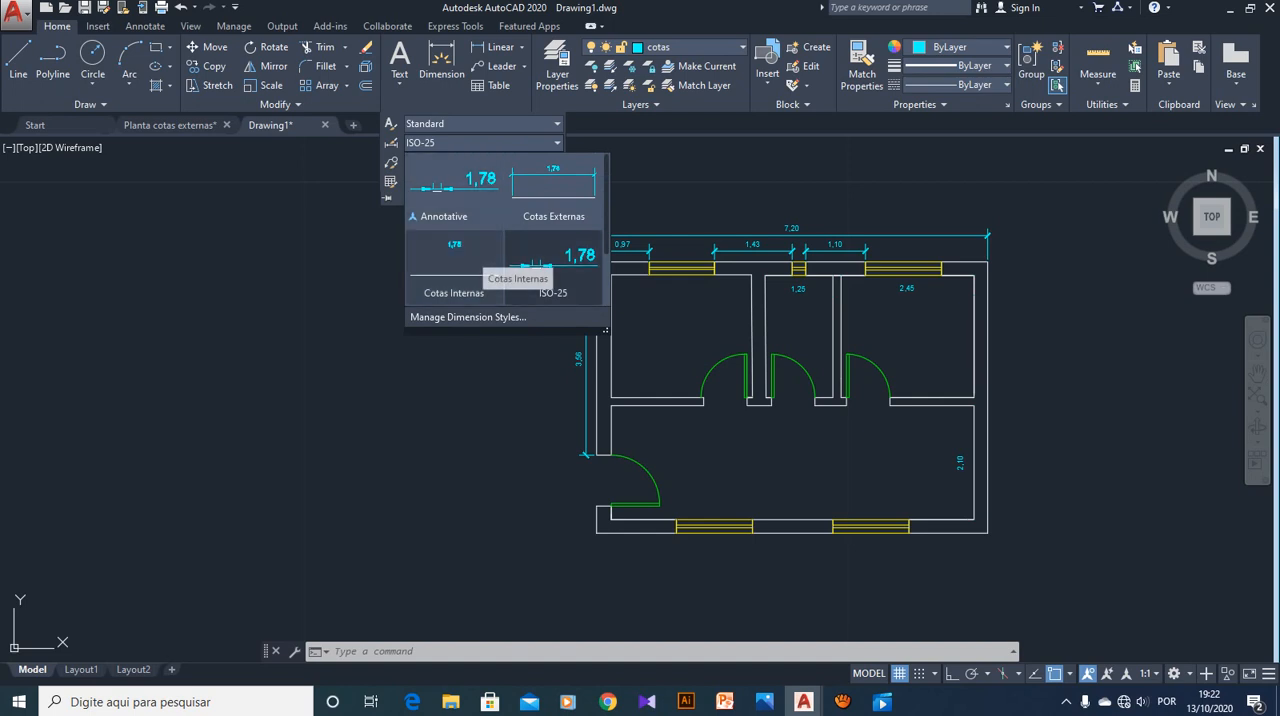
{"action": "left_click", "coordinate": [552, 190]}
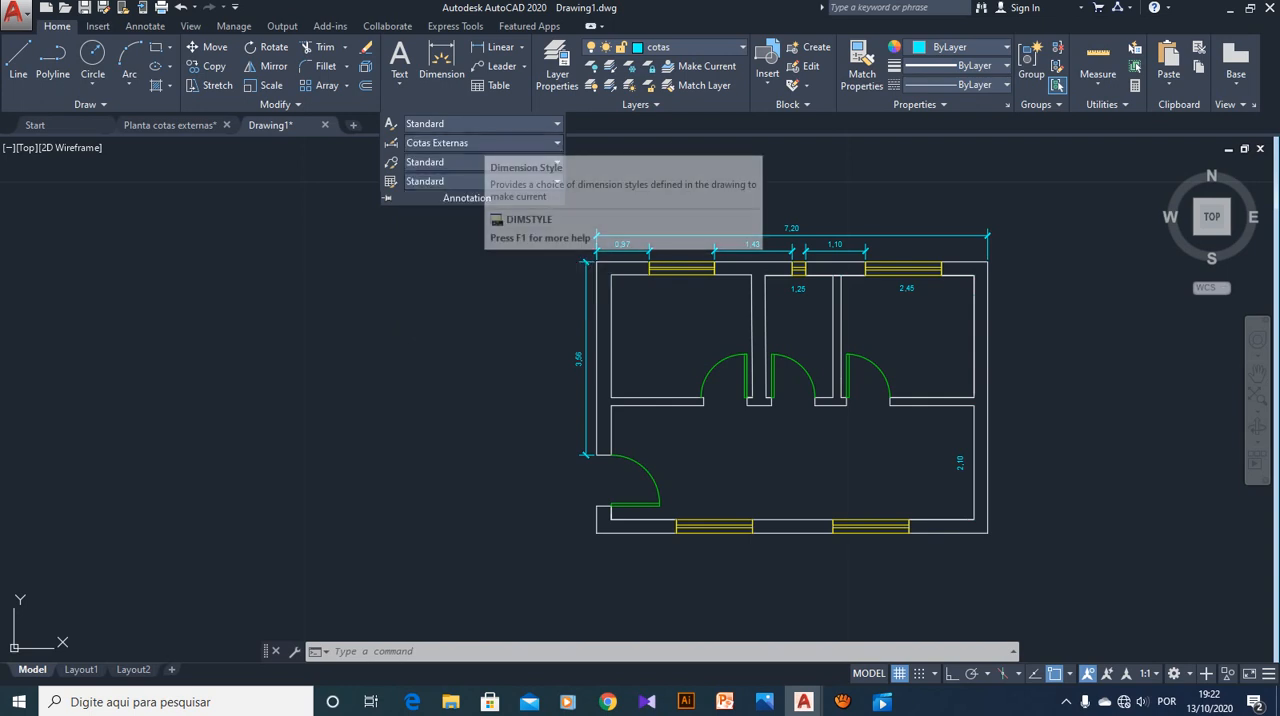
{"action": "left_click", "coordinate": [480, 143]}
{"action": "left_click", "coordinate": [454, 262]}
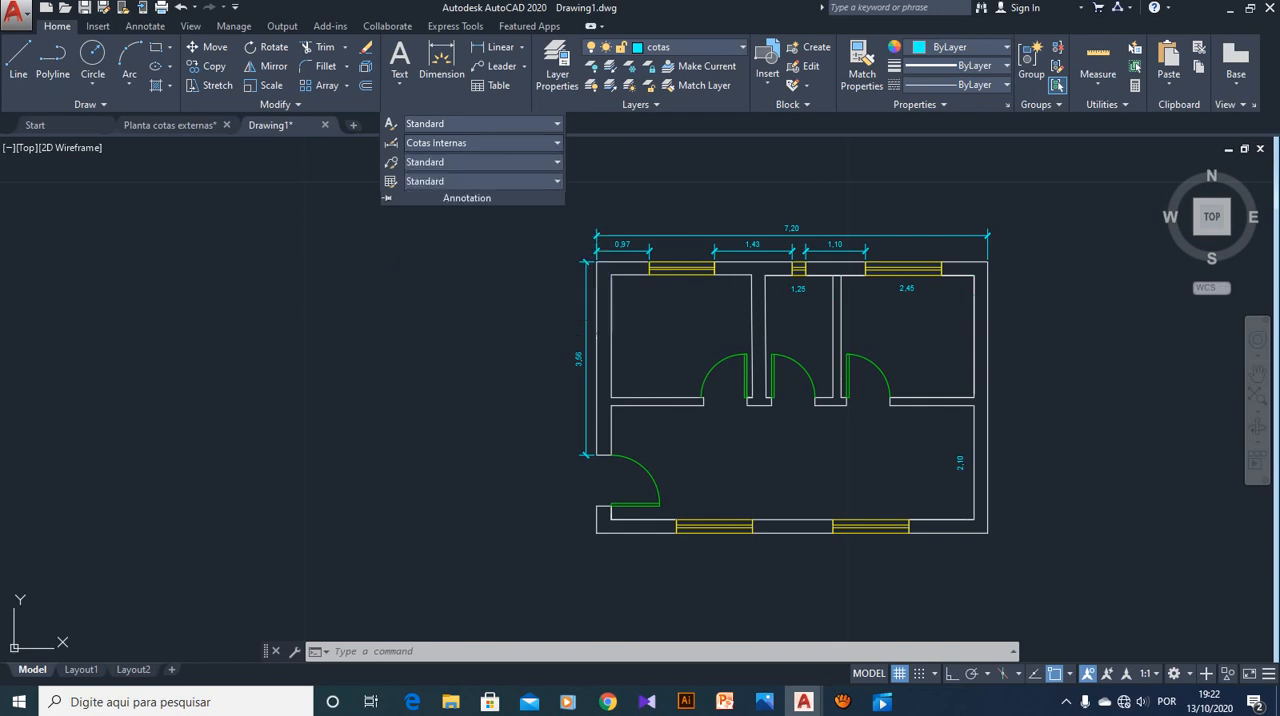
{"action": "left_click", "coordinate": [480, 143]}
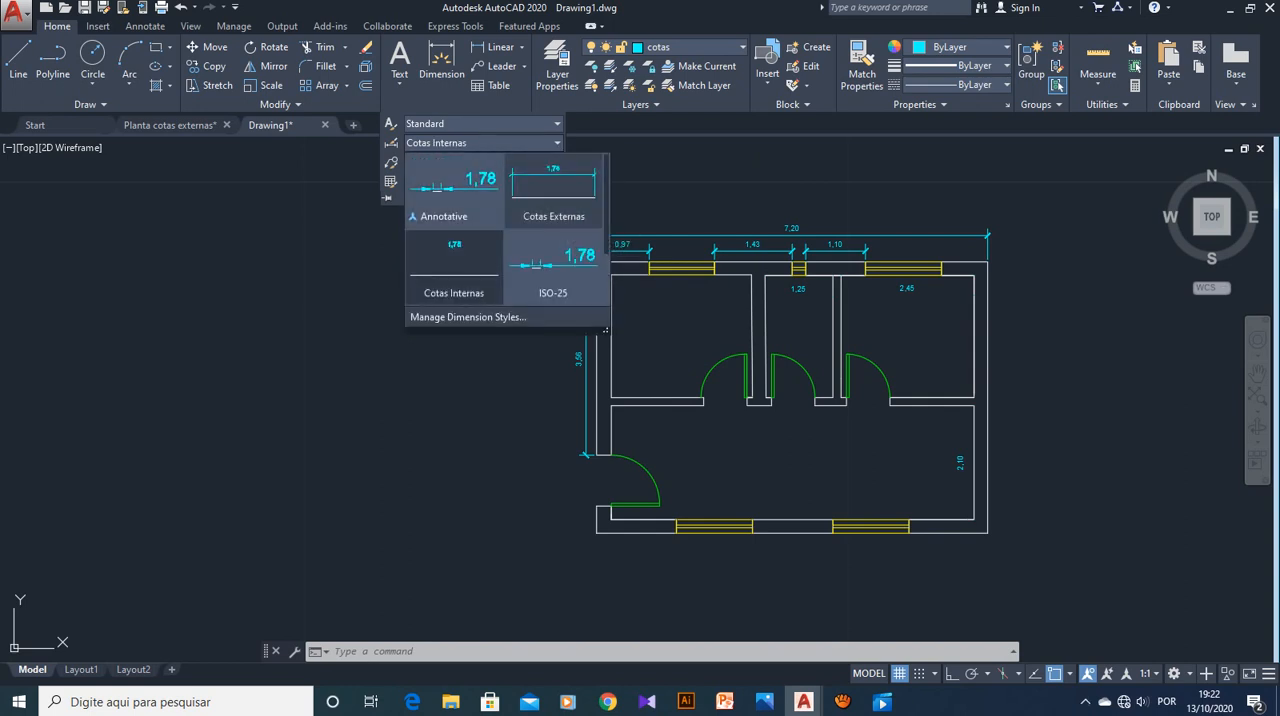
{"action": "left_click", "coordinate": [556, 205]}
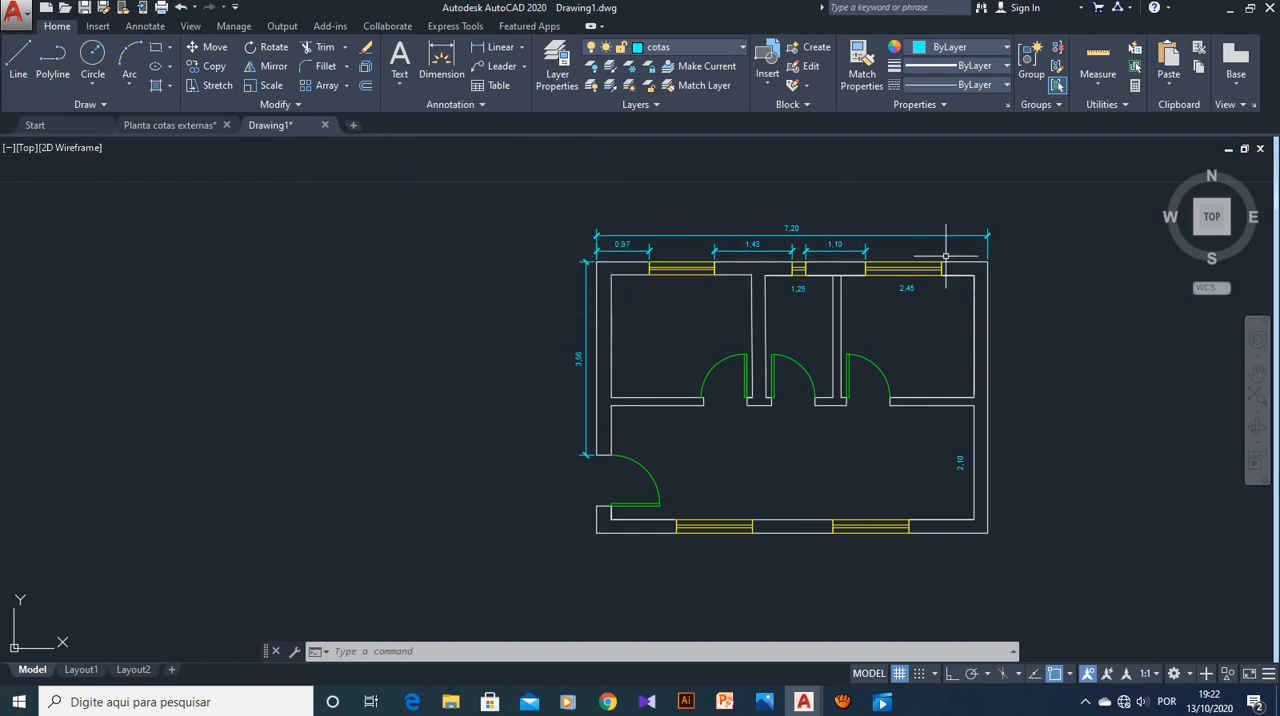
Delete the overall dimension above the plan's upper exterior wall
{"action": "scroll", "coordinate": [997, 258], "scroll_direction": "up", "scroll_amount": 2}
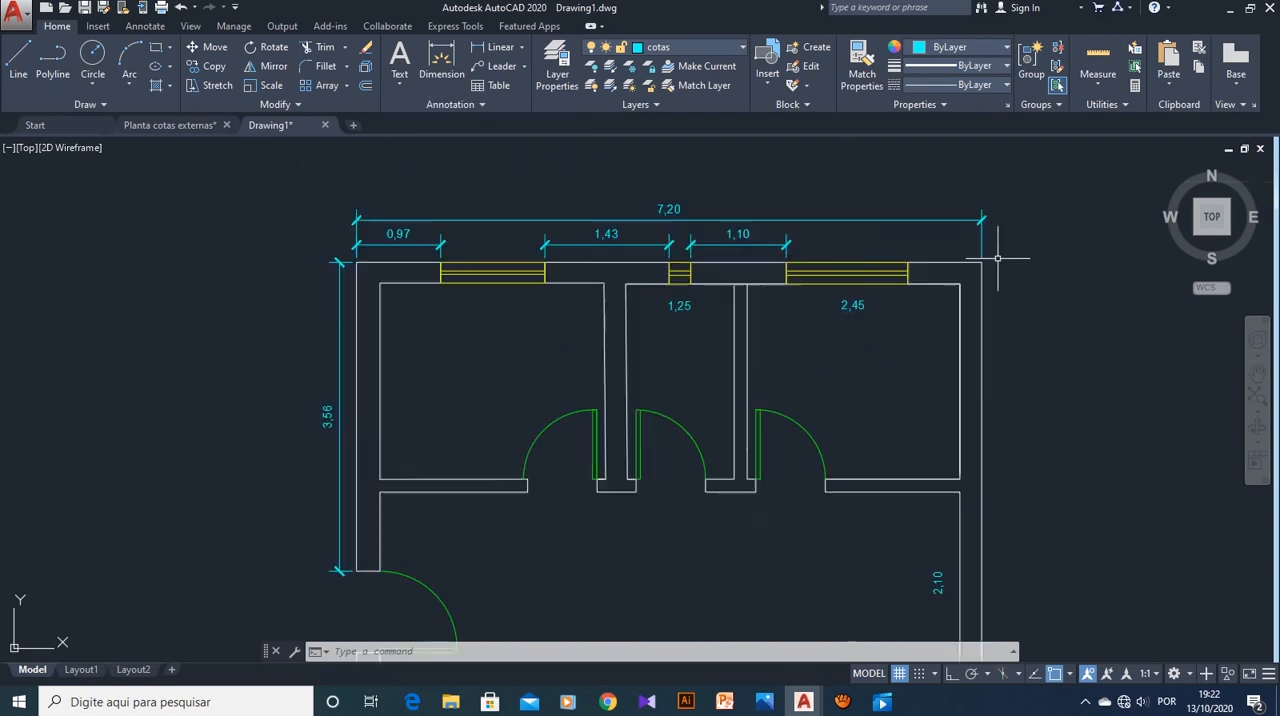
{"action": "left_click", "coordinate": [962, 218]}
{"action": "key", "text": "Delete"}
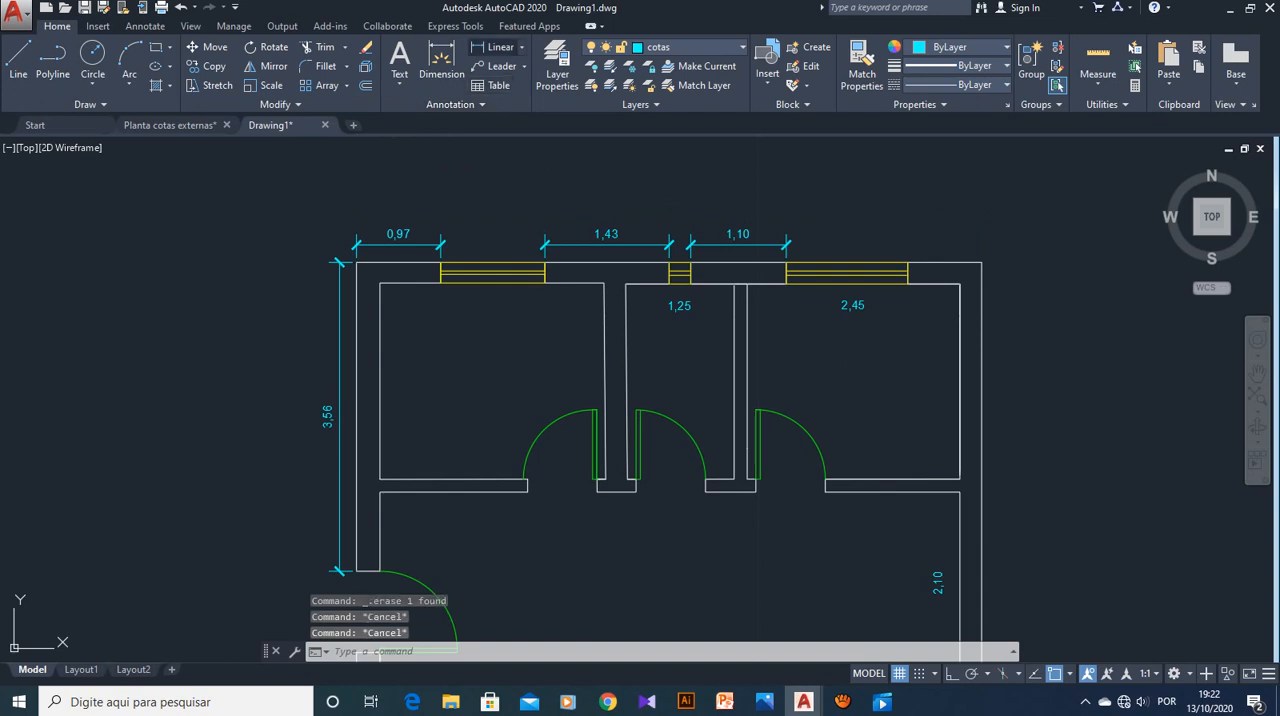
Add a linear dimension across the upper wall between its two outer corners, with the dimension line offset 0.5 along the vertical extension
{"action": "left_click", "coordinate": [497, 47]}
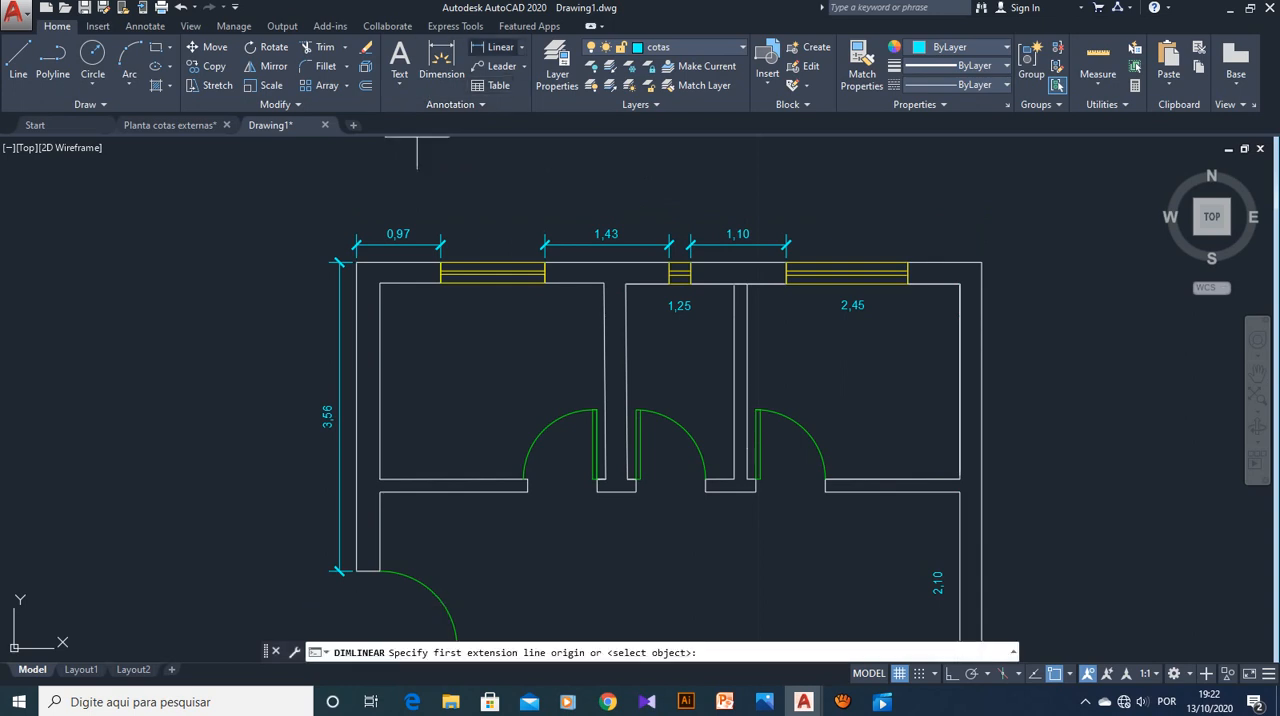
{"action": "left_click", "coordinate": [356, 263]}
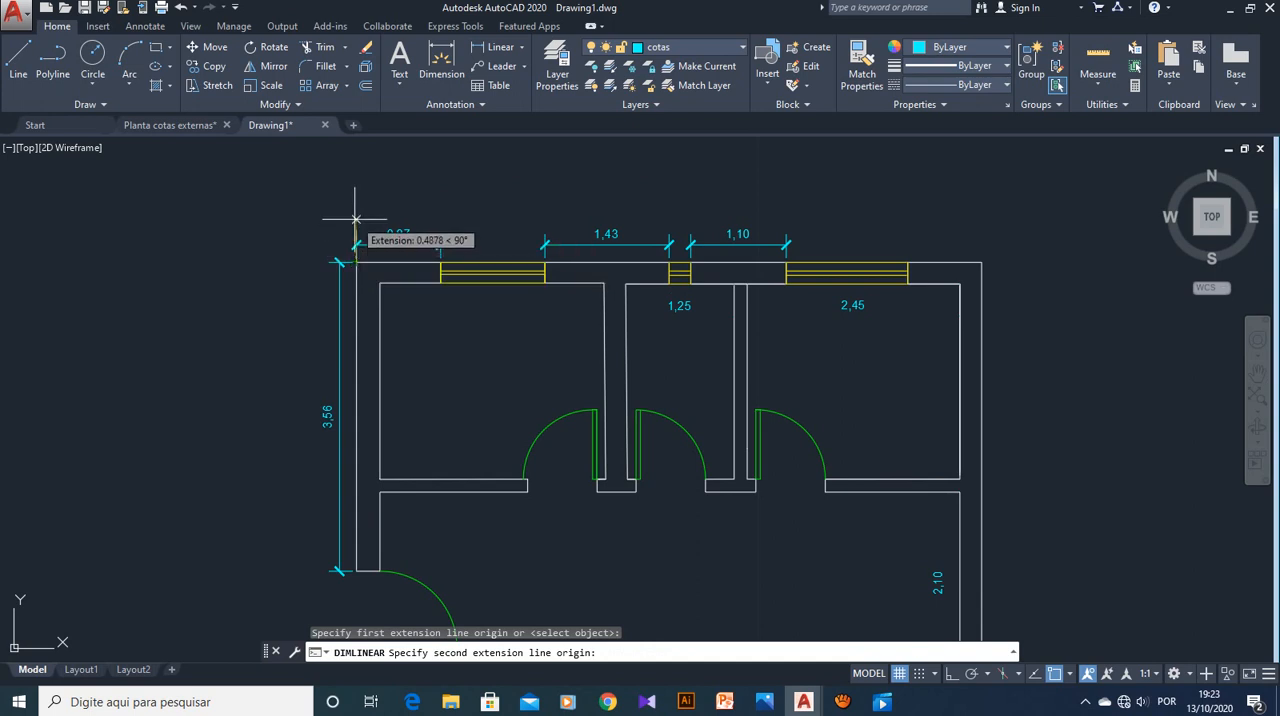
{"action": "left_click", "coordinate": [981, 263]}
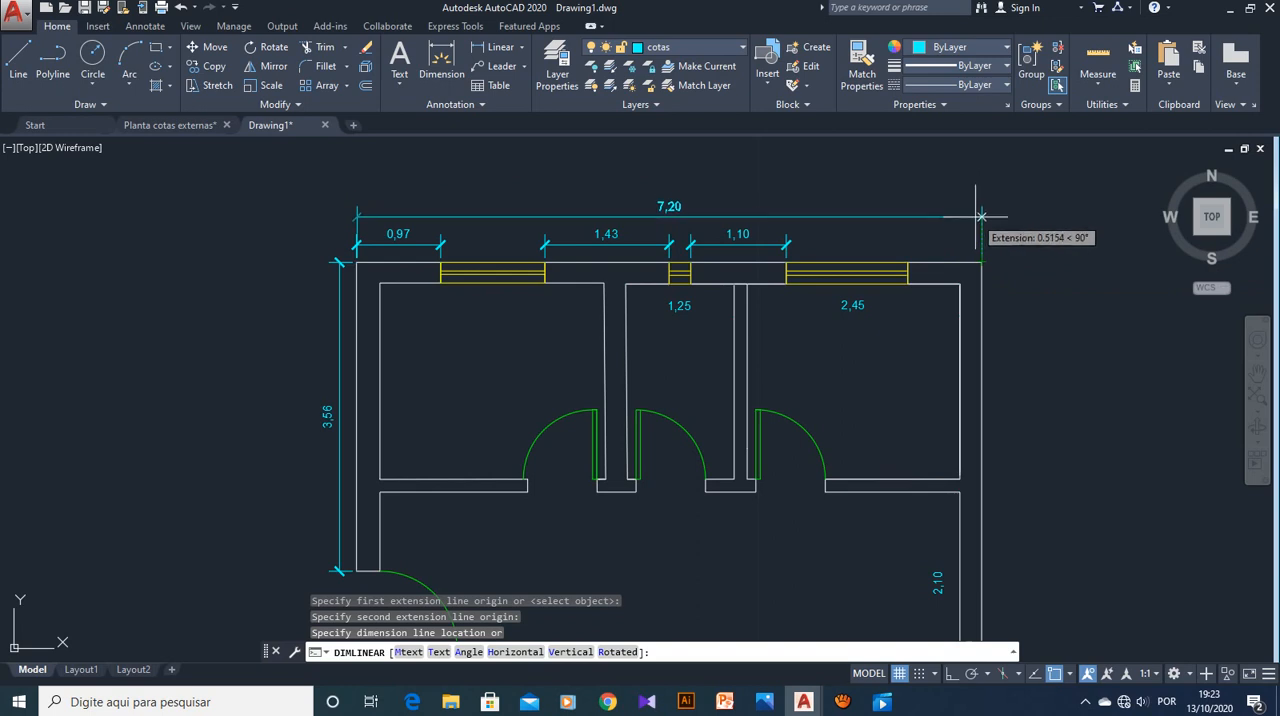
{"action": "type", "text": "0.50"}
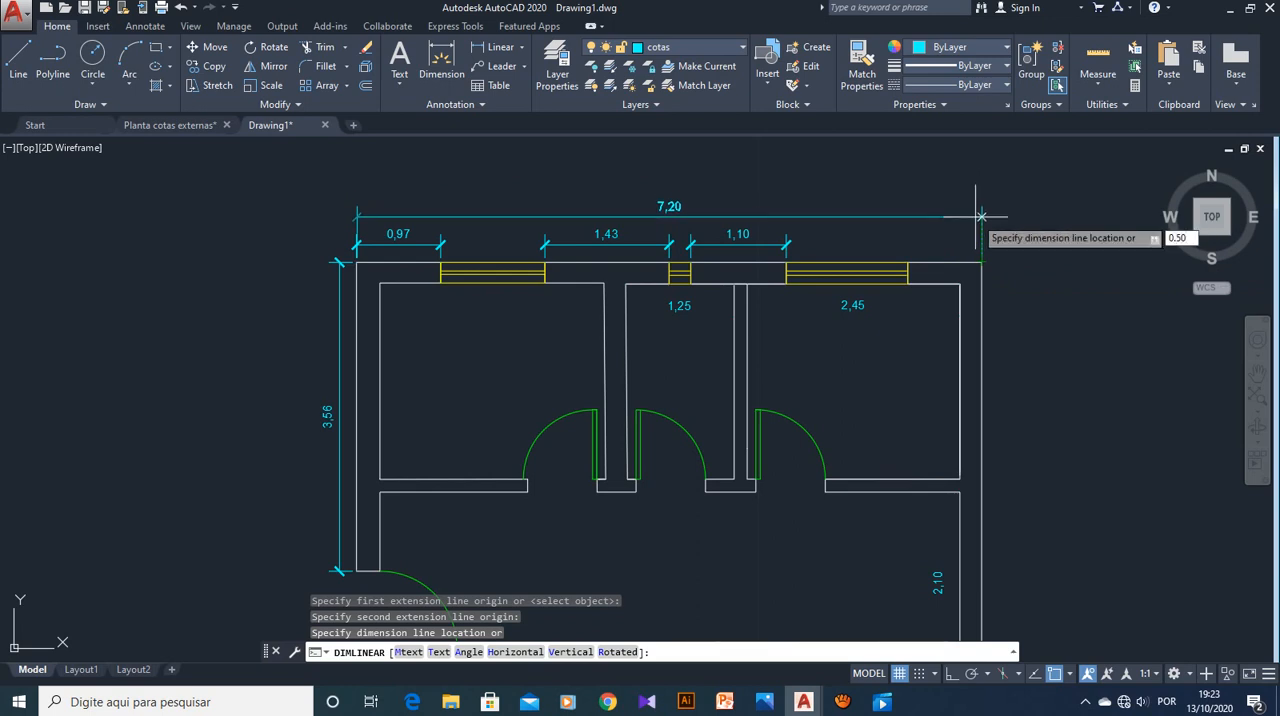
{"action": "key", "text": "Return"}
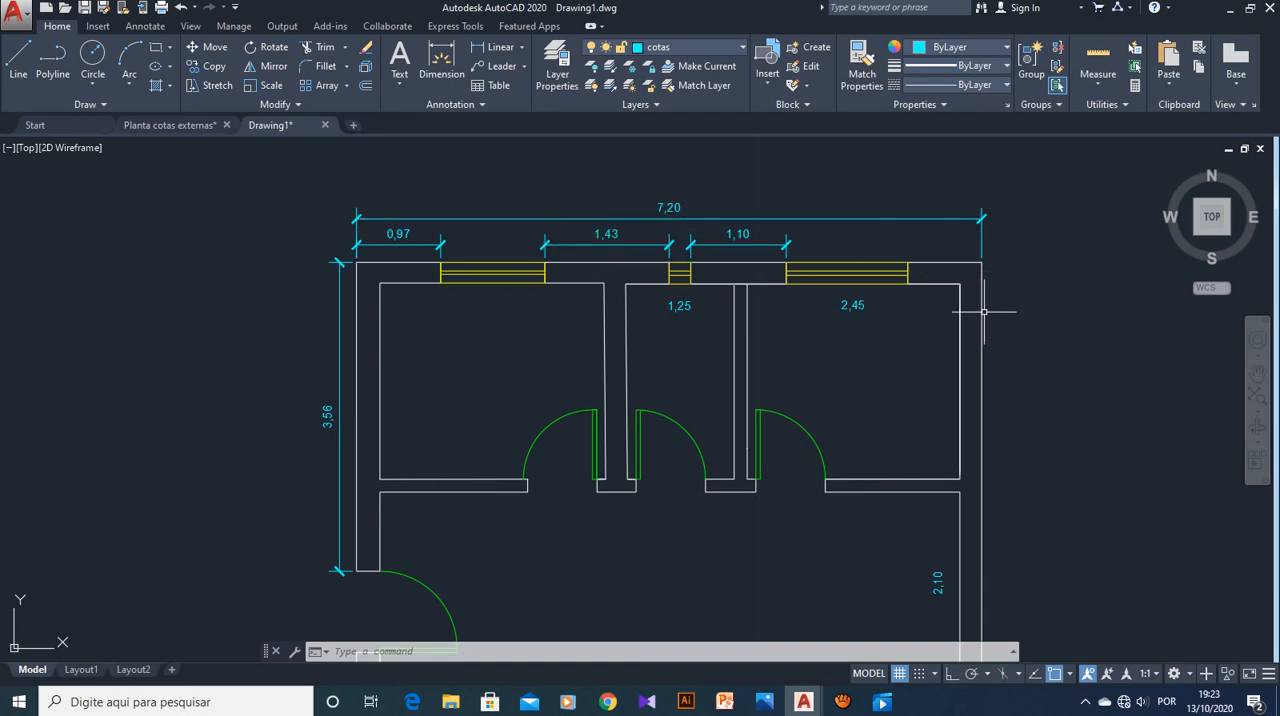
{"action": "scroll", "coordinate": [984, 312], "scroll_direction": "down", "scroll_amount": 2}
{"action": "middle_click_drag", "start_coordinate": [940, 372], "coordinate": [847, 336]}
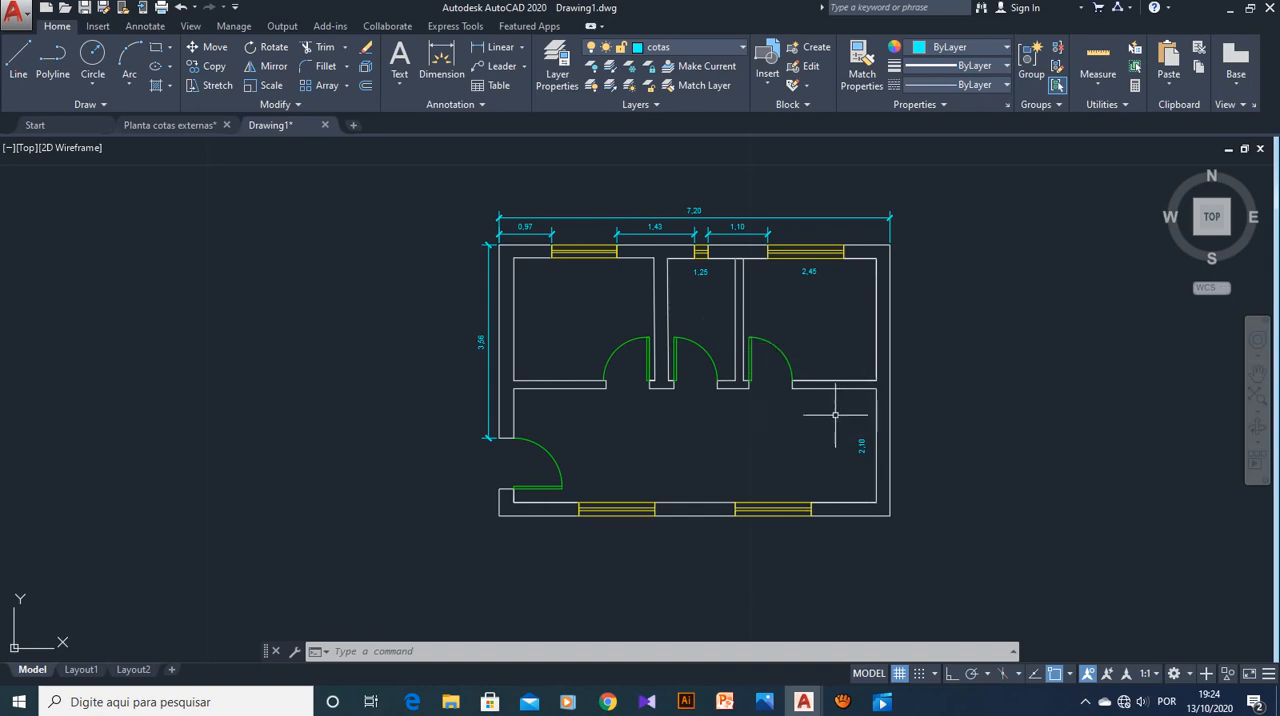
{"action": "left_click", "coordinate": [842, 702]}
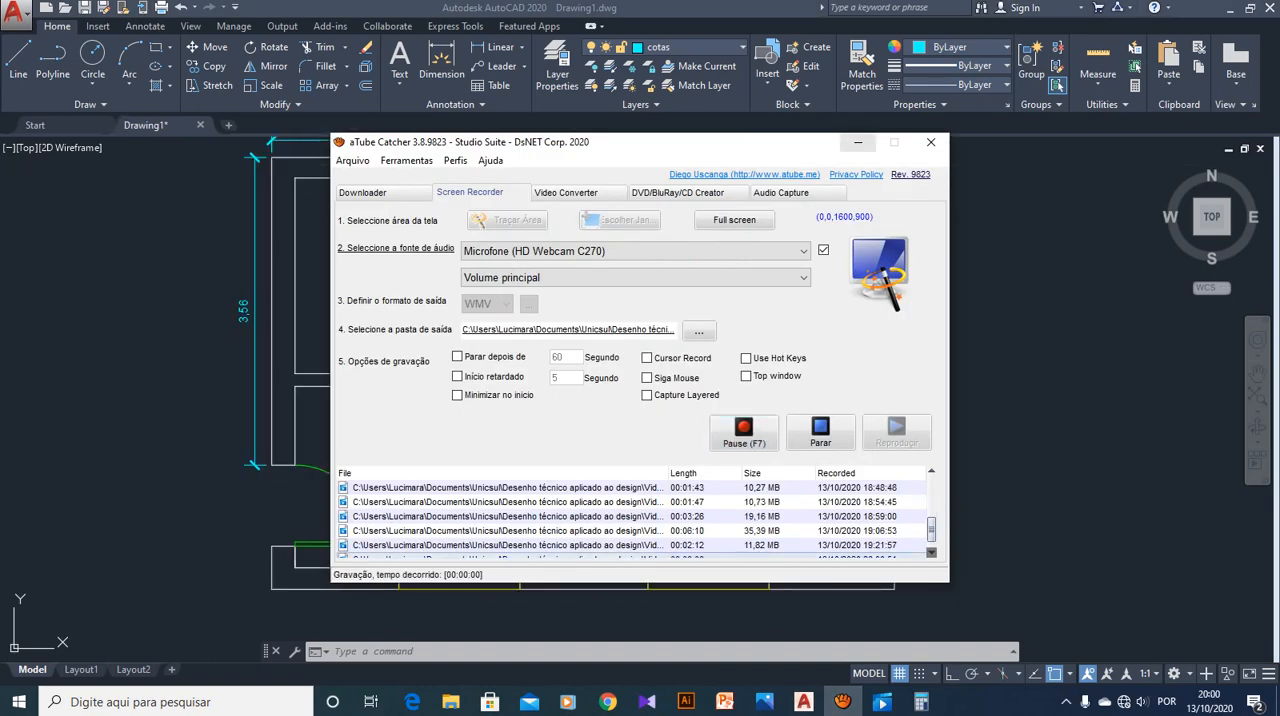
{"action": "left_click", "coordinate": [857, 142]}
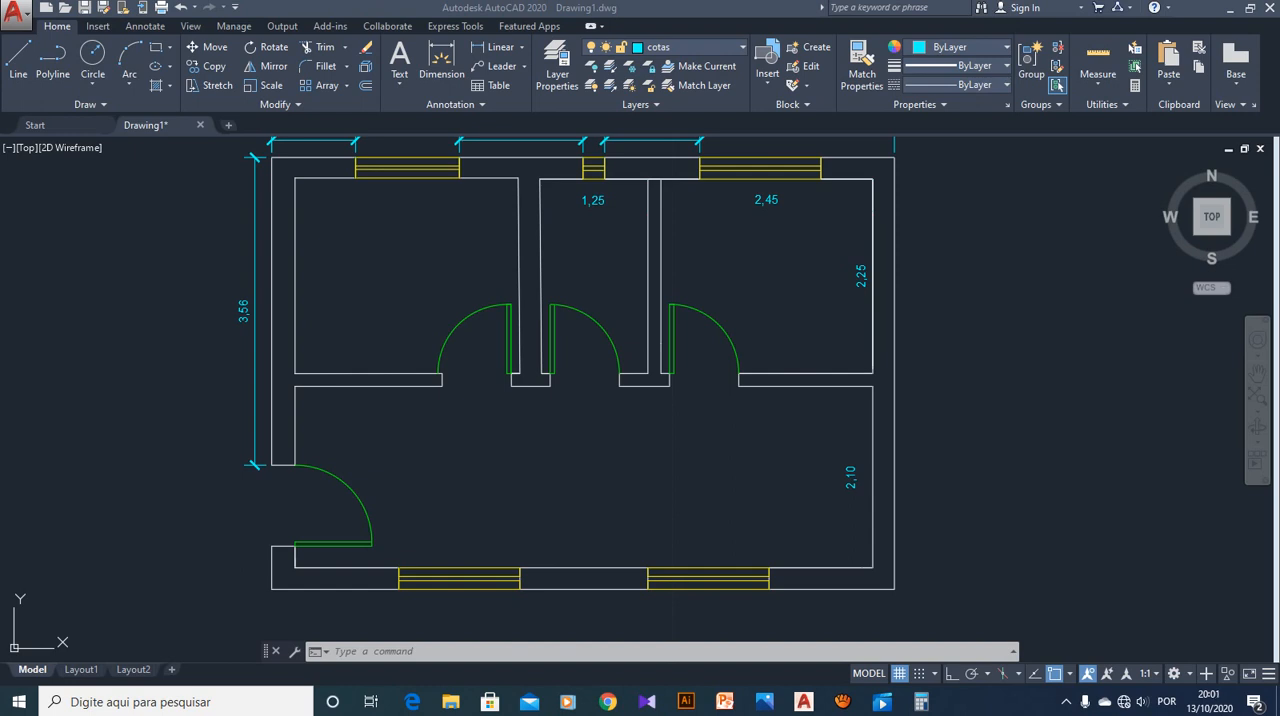
{"action": "scroll", "coordinate": [752, 243], "scroll_direction": "up", "scroll_amount": 2}
{"action": "scroll", "coordinate": [756, 241], "scroll_direction": "down", "scroll_amount": 4}
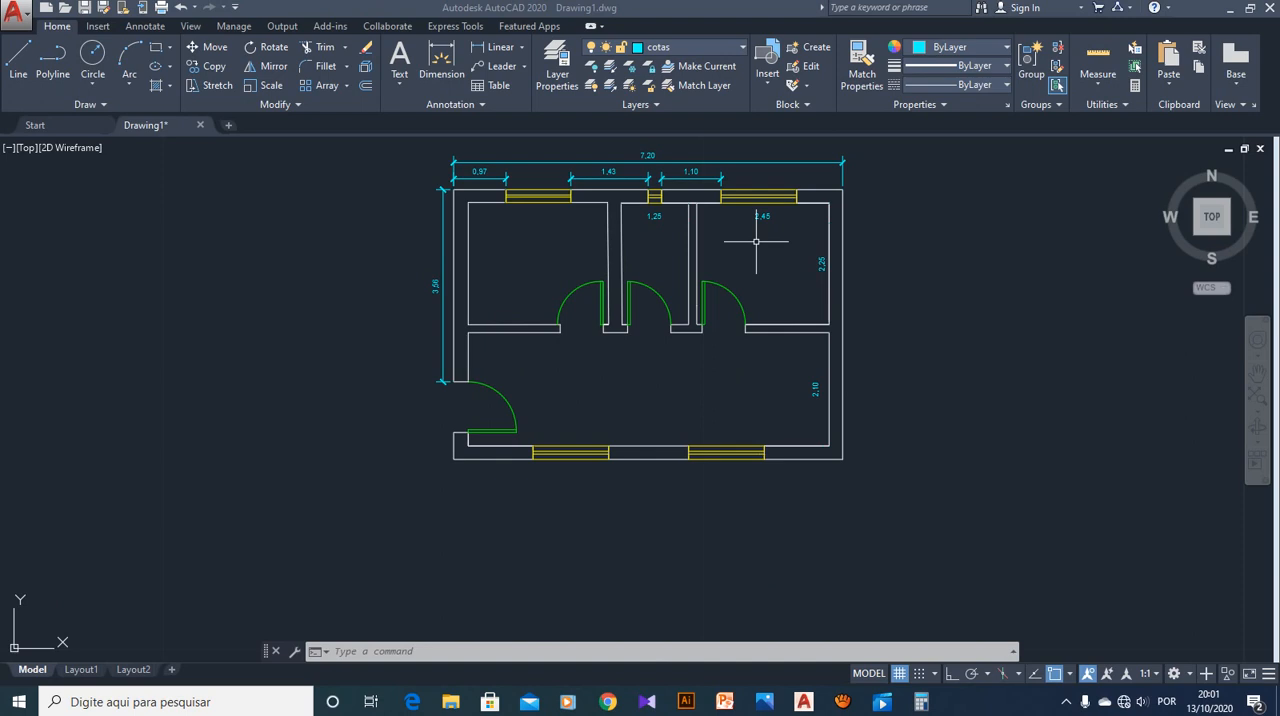
{"action": "scroll", "coordinate": [738, 241], "scroll_direction": "up", "scroll_amount": 2}
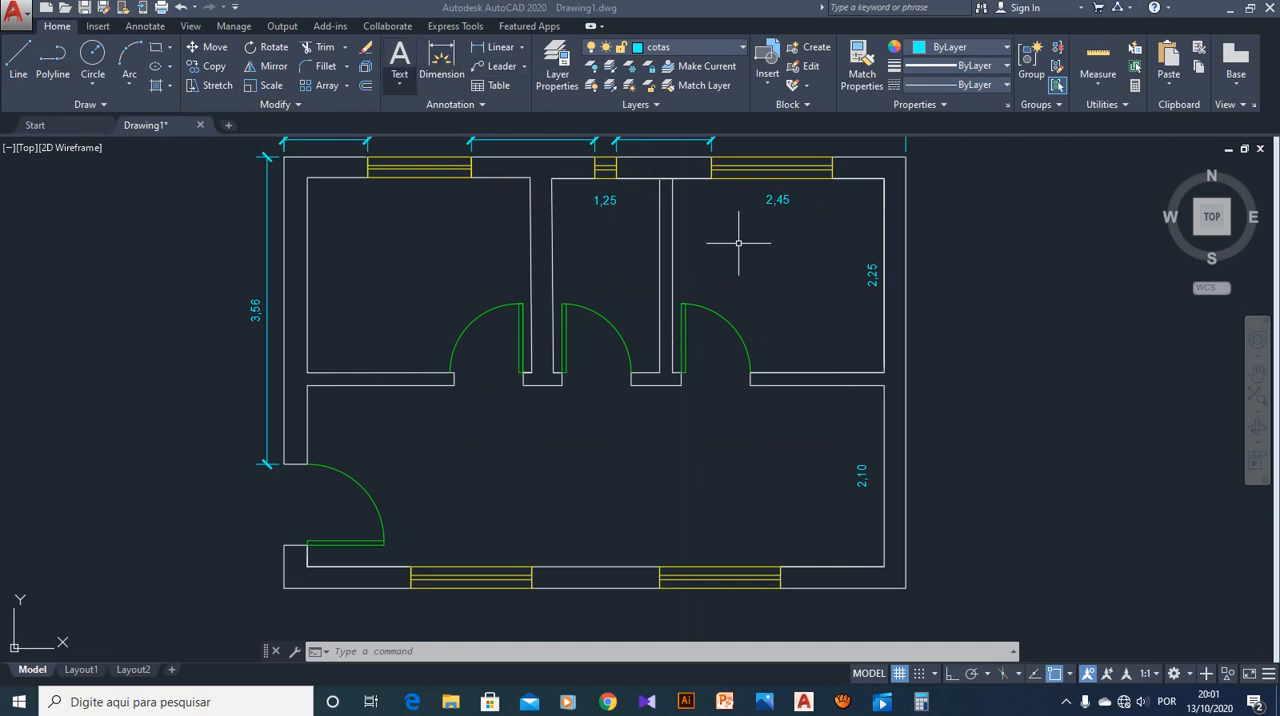
{"action": "left_click", "coordinate": [399, 62]}
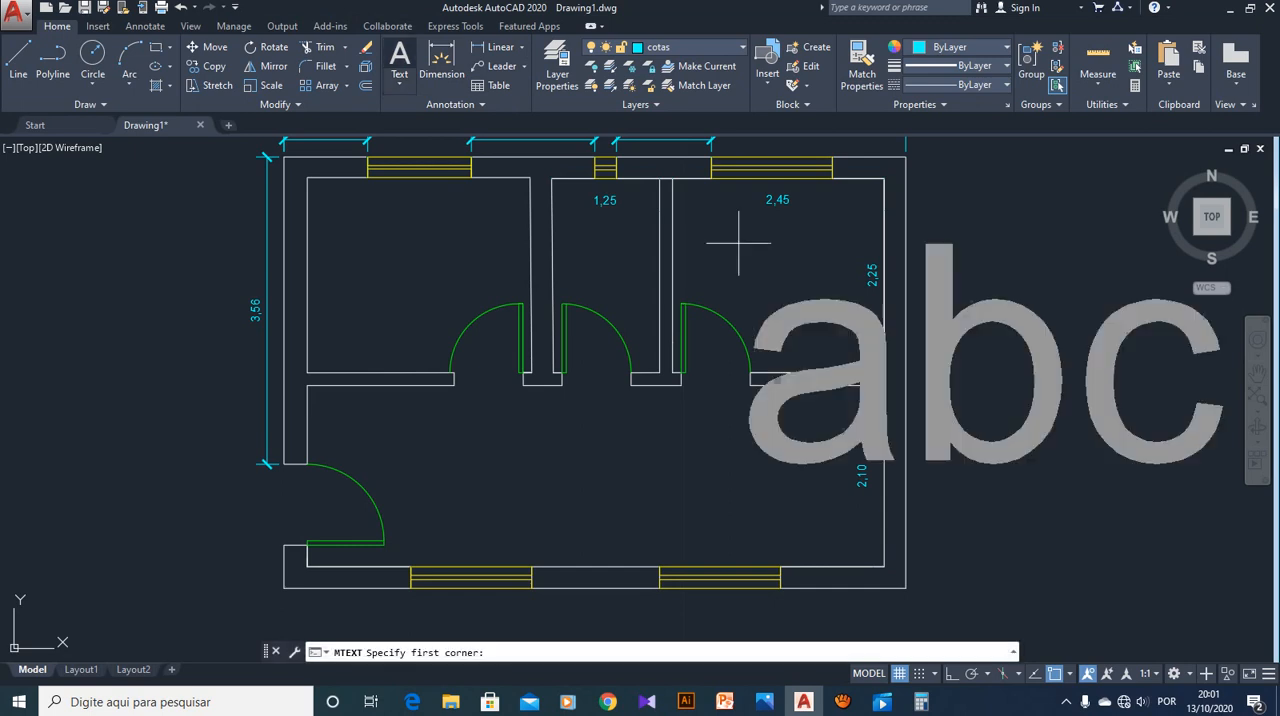
{"action": "left_click", "coordinate": [399, 84]}
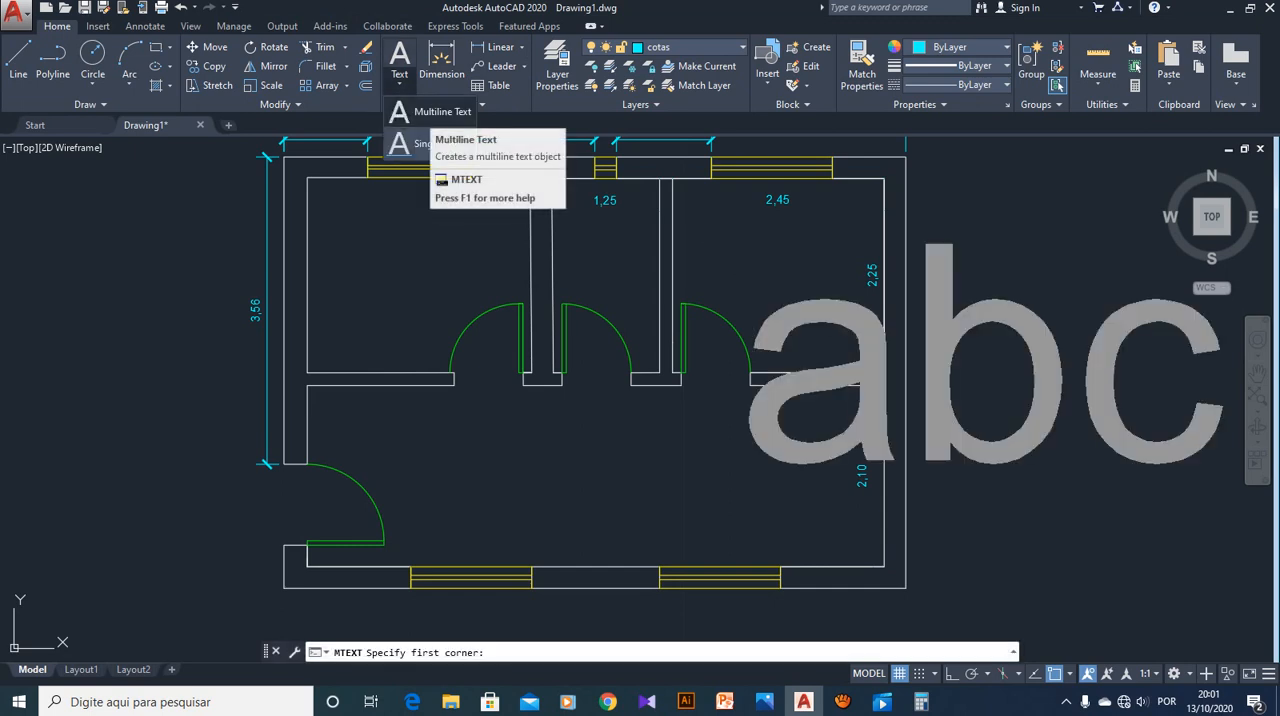
{"action": "left_click", "coordinate": [440, 111]}
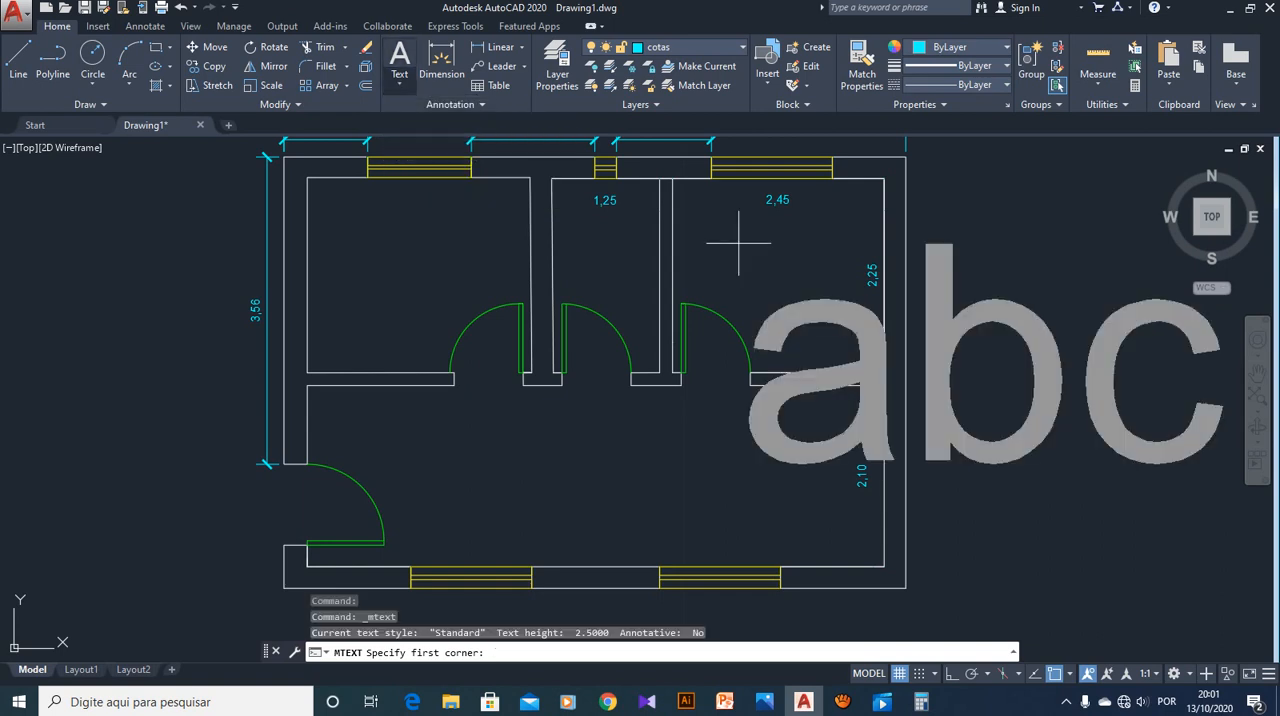
{"action": "left_click", "coordinate": [399, 86]}
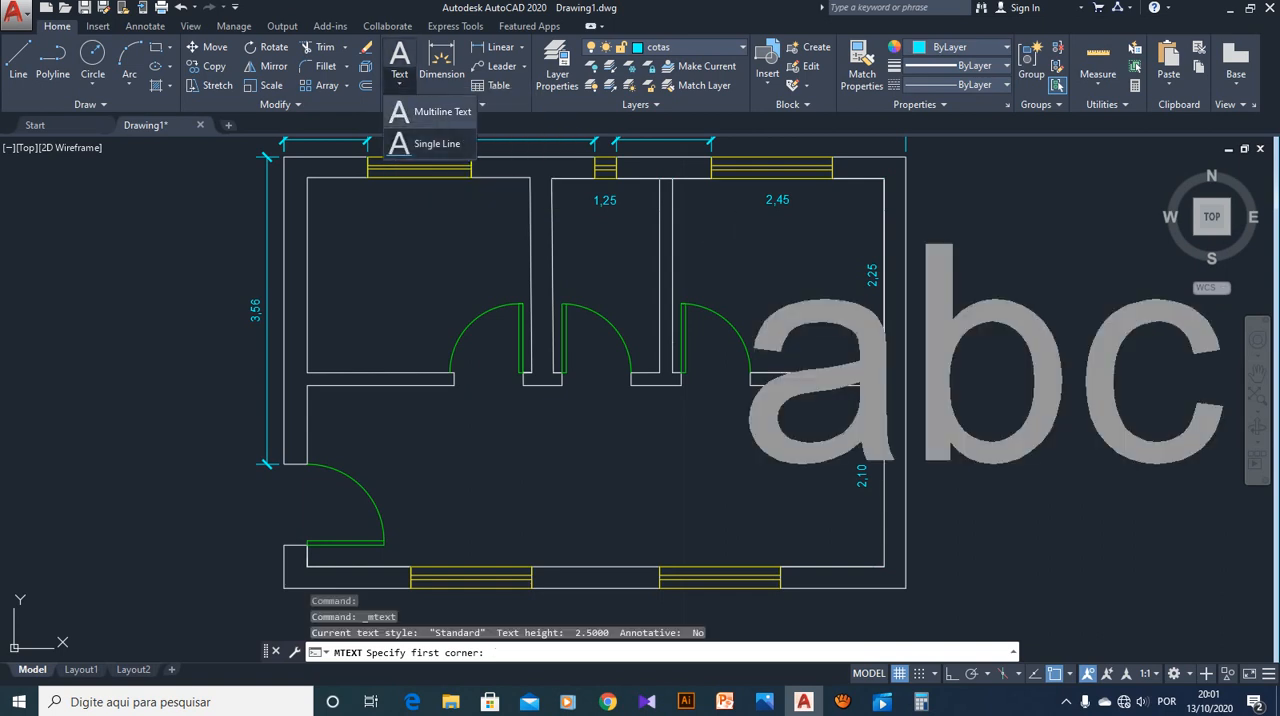
{"action": "left_click", "coordinate": [440, 146]}
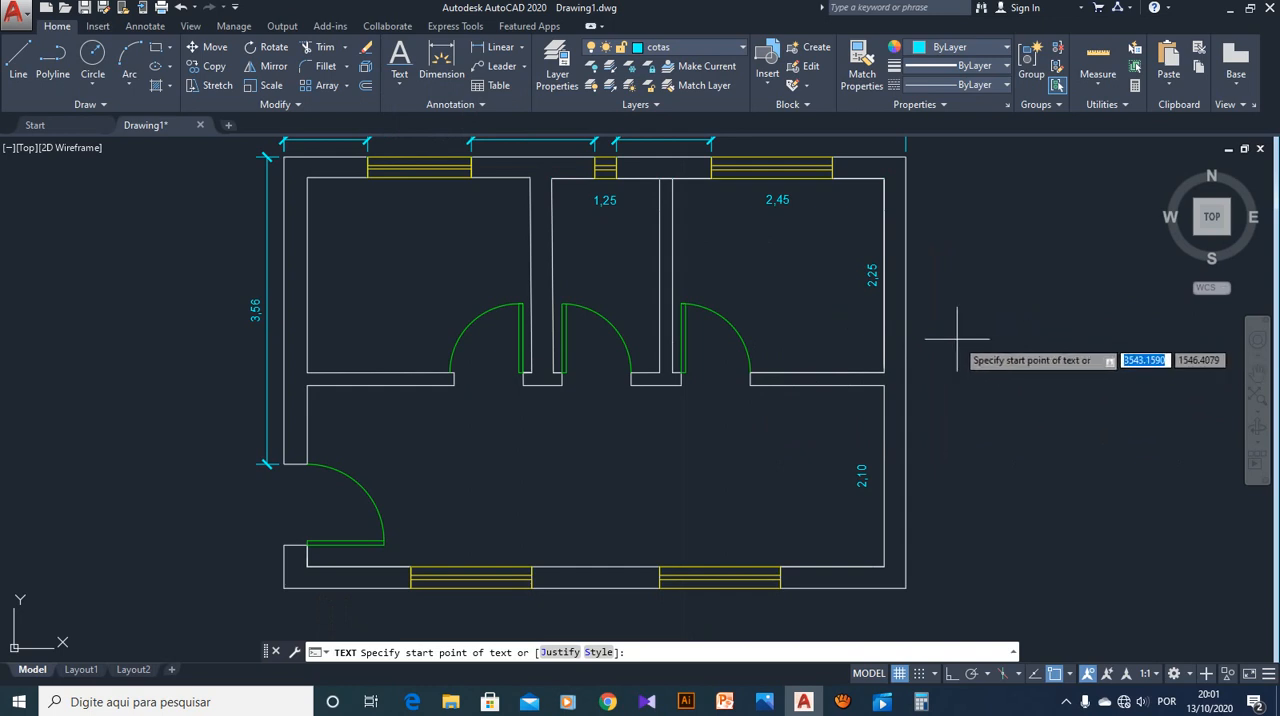
Start a multiline text and define its frame beside the floor plan's right exterior wall, with a diagonal of about 6.2
{"action": "left_click", "coordinate": [399, 84]}
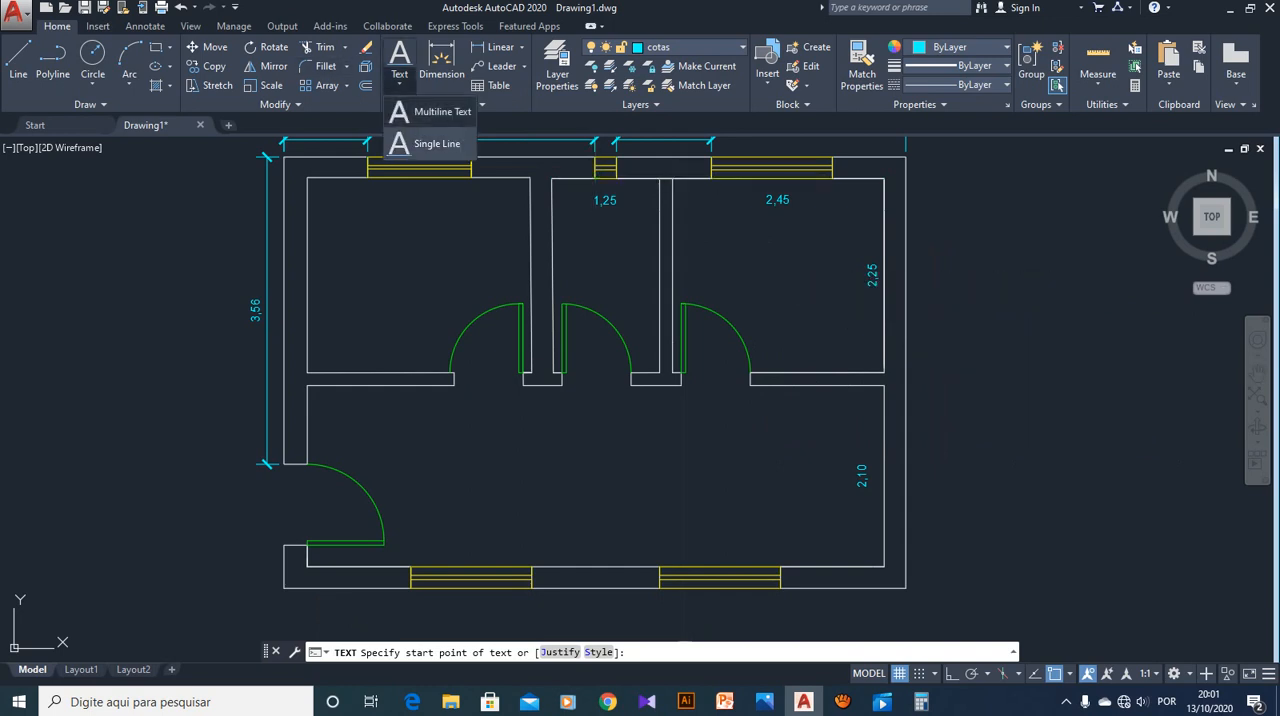
{"action": "left_click", "coordinate": [430, 111]}
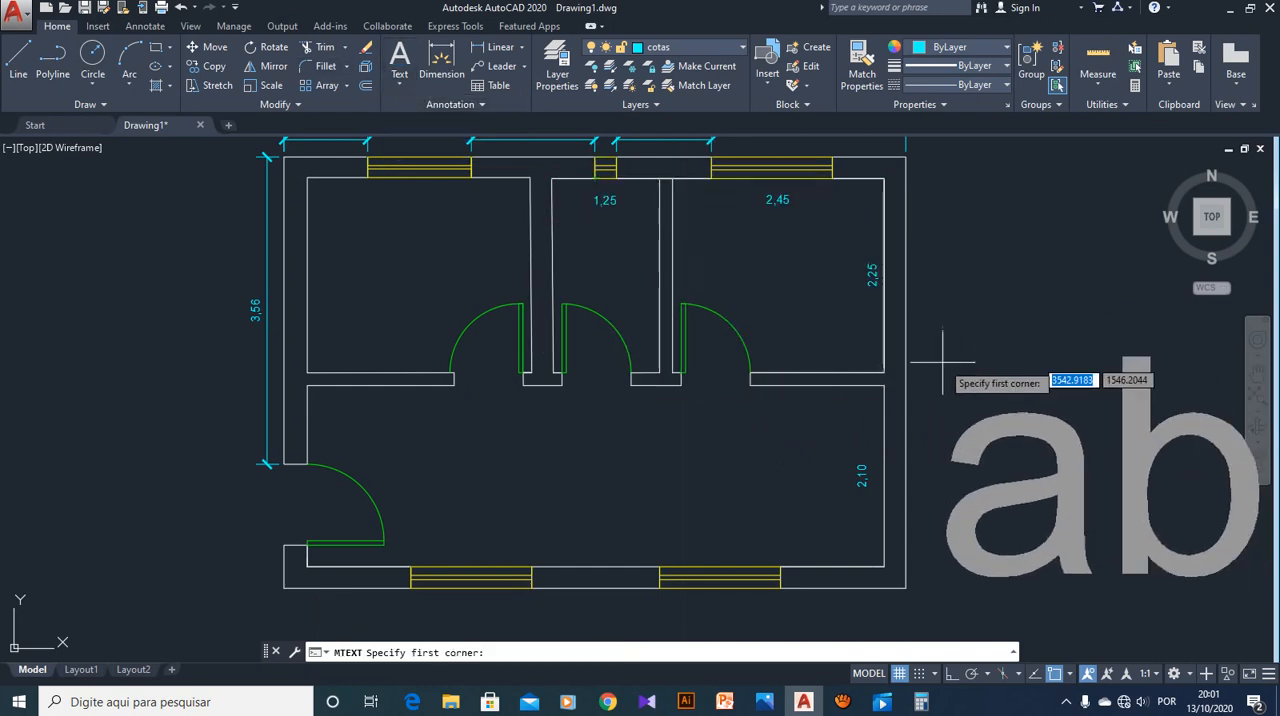
{"action": "scroll", "coordinate": [934, 352], "scroll_direction": "down", "scroll_amount": 2}
{"action": "scroll", "coordinate": [940, 341], "scroll_direction": "down", "scroll_amount": 2}
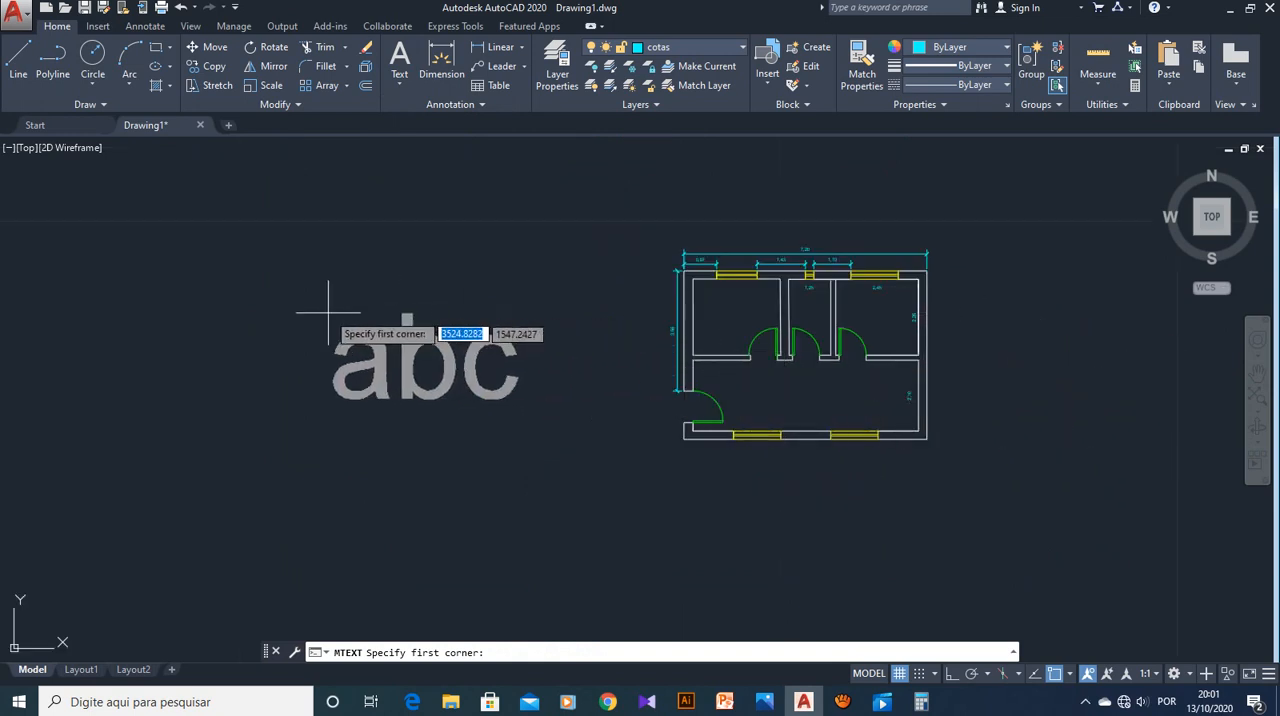
{"action": "left_click", "coordinate": [964, 313]}
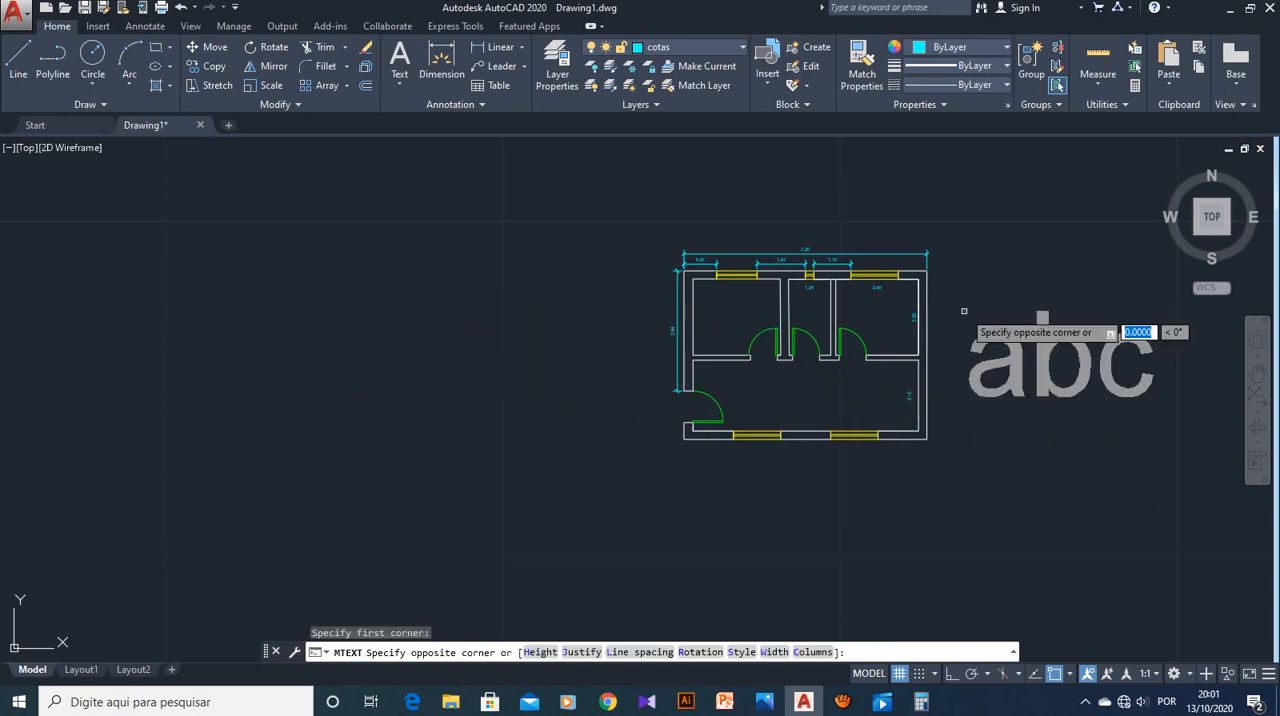
{"action": "left_click", "coordinate": [1170, 345]}
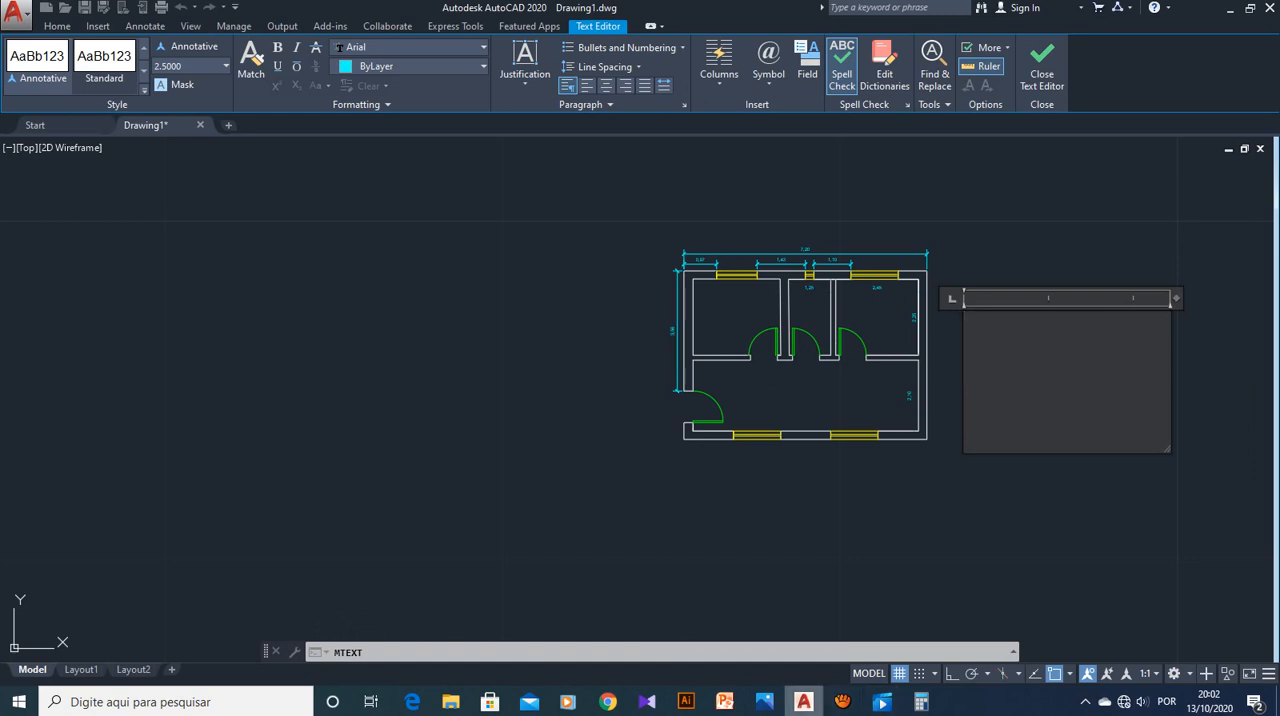
{"action": "mouse_move", "coordinate": [803, 701]}
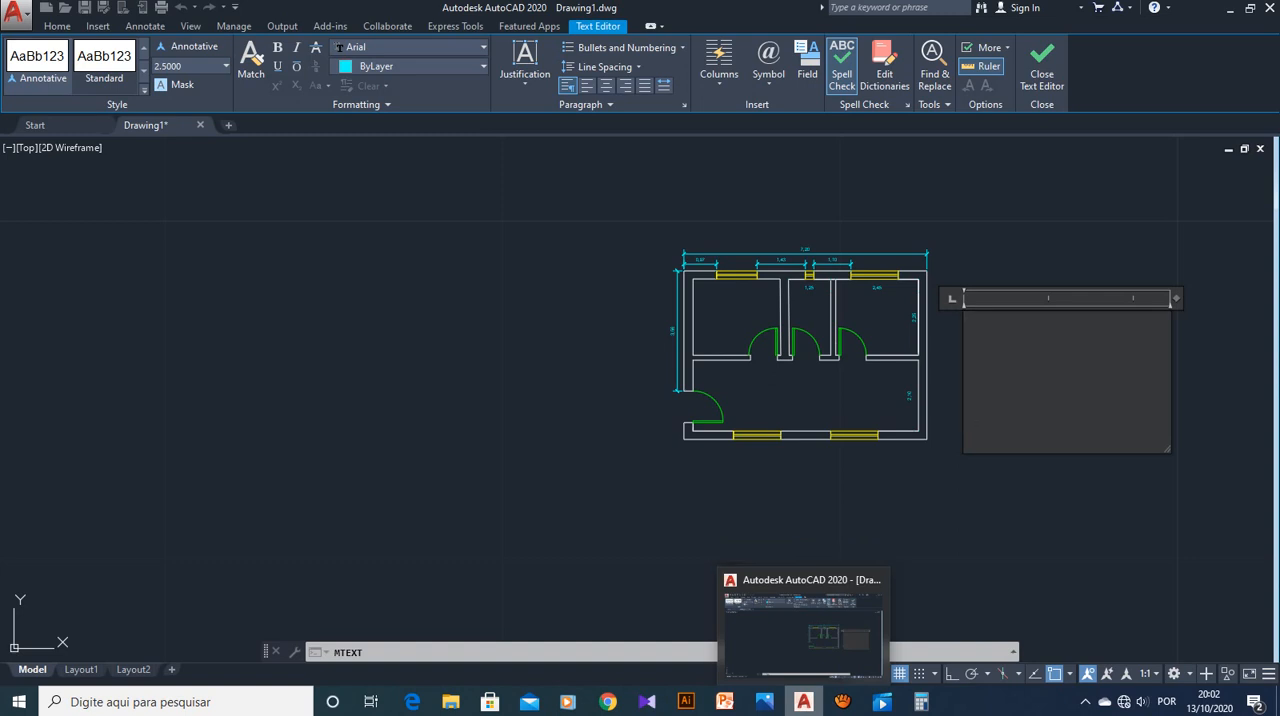
{"action": "mouse_move", "coordinate": [842, 701]}
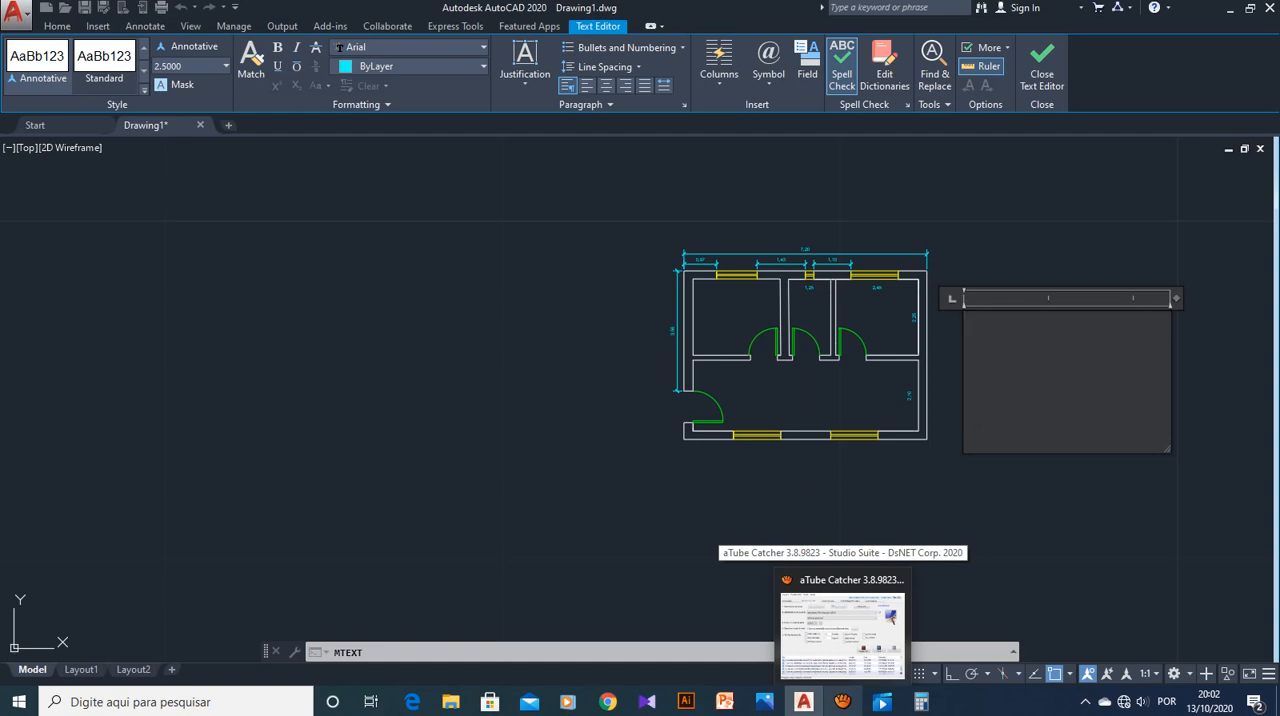
{"action": "left_click", "coordinate": [842, 625]}
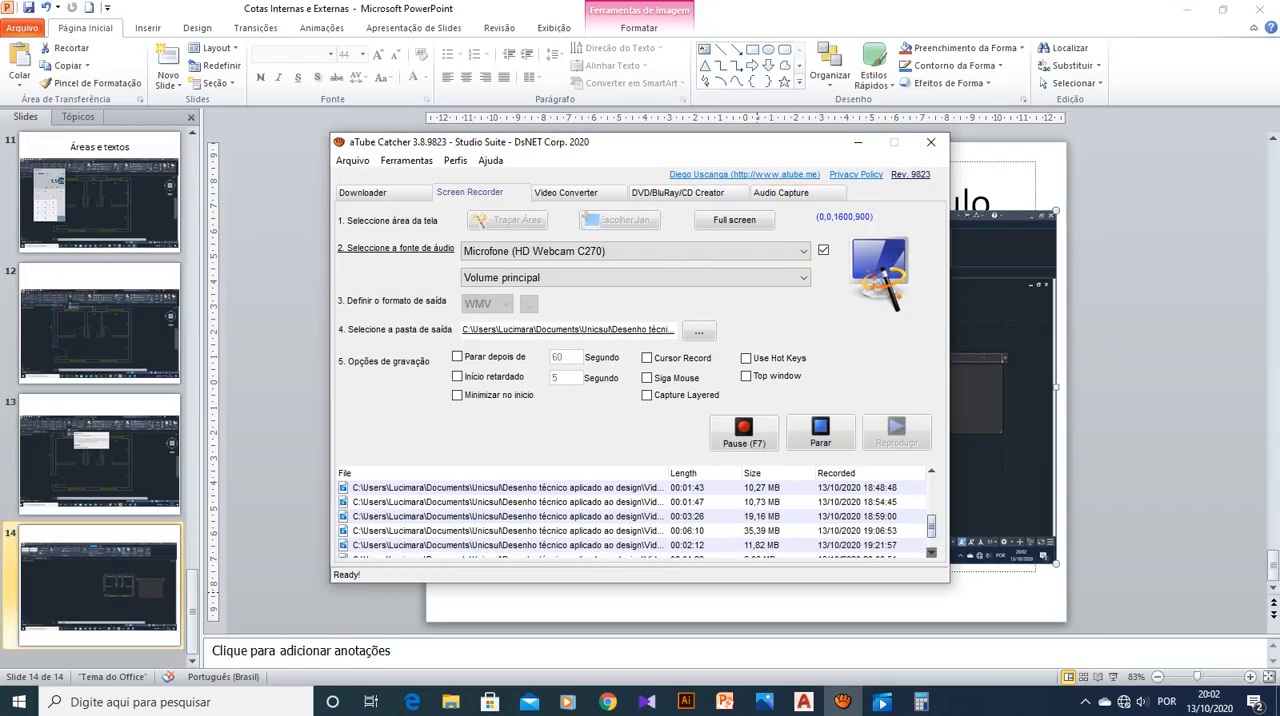
{"action": "left_click", "coordinate": [858, 142]}
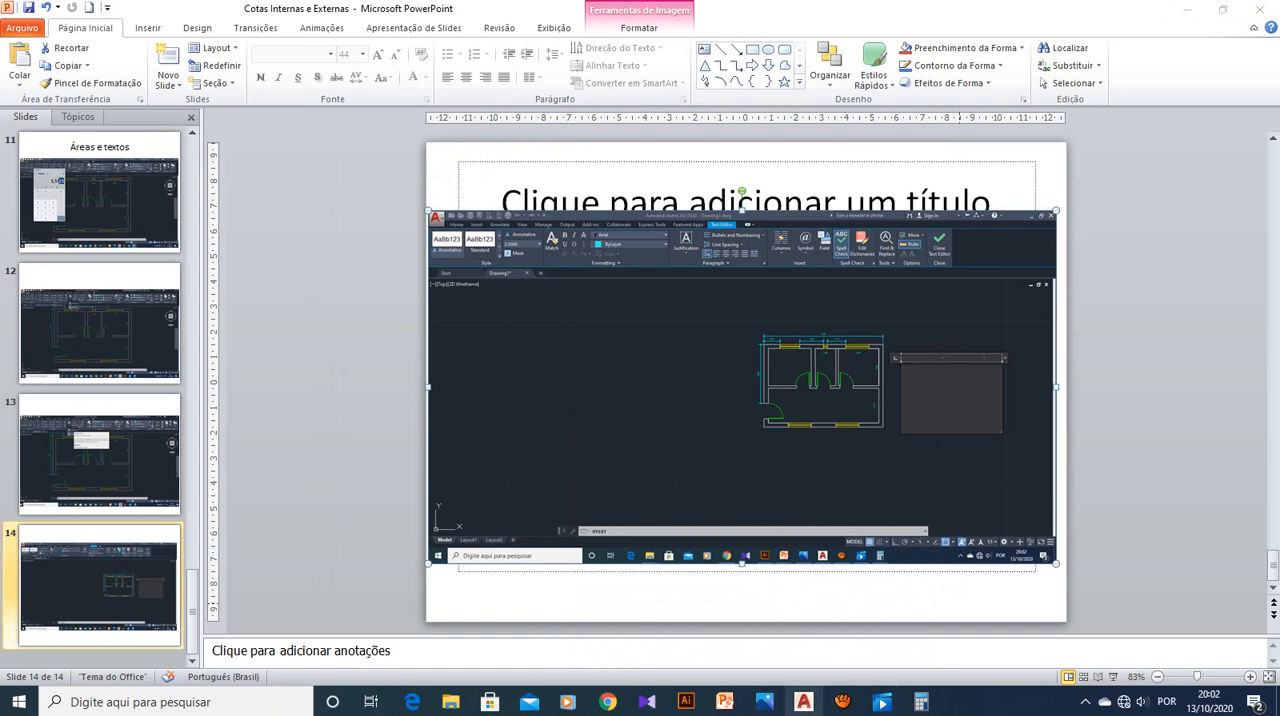
{"action": "left_click", "coordinate": [804, 702]}
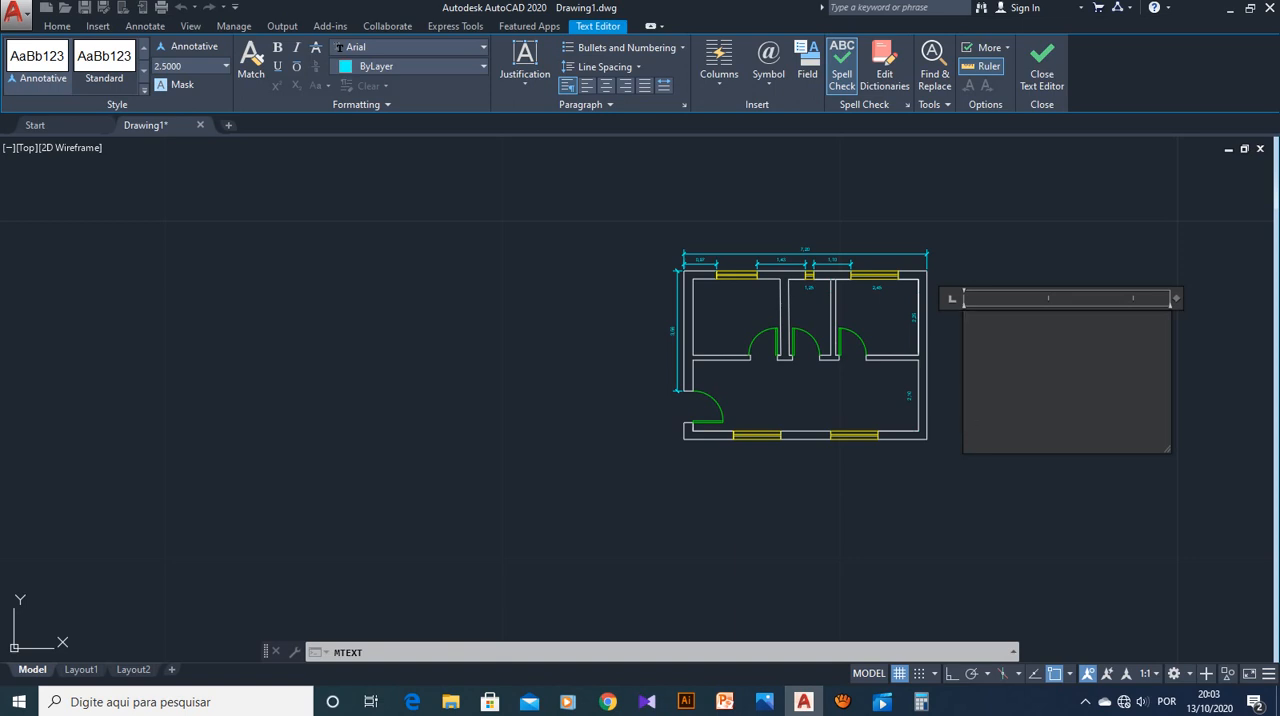
Enter "Quarto" as the multiline text content and choose the Arial font
{"action": "type", "text": "Quarto"}
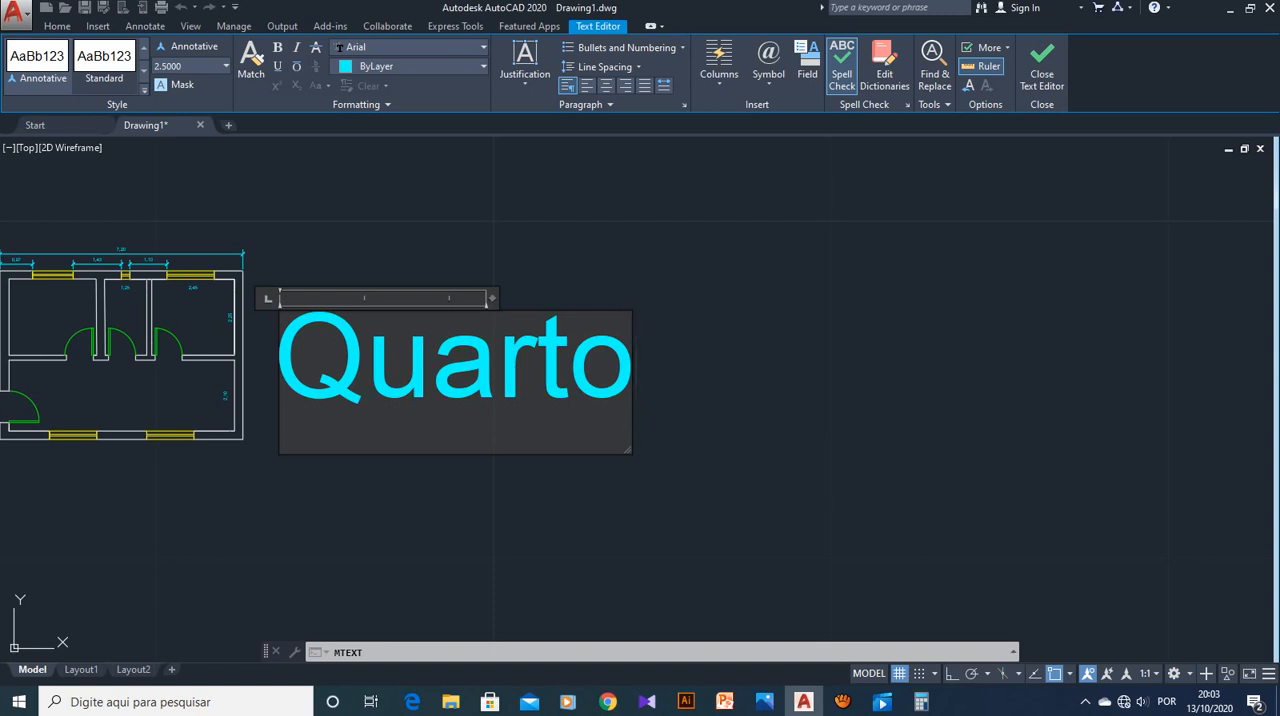
{"action": "left_click", "coordinate": [483, 66]}
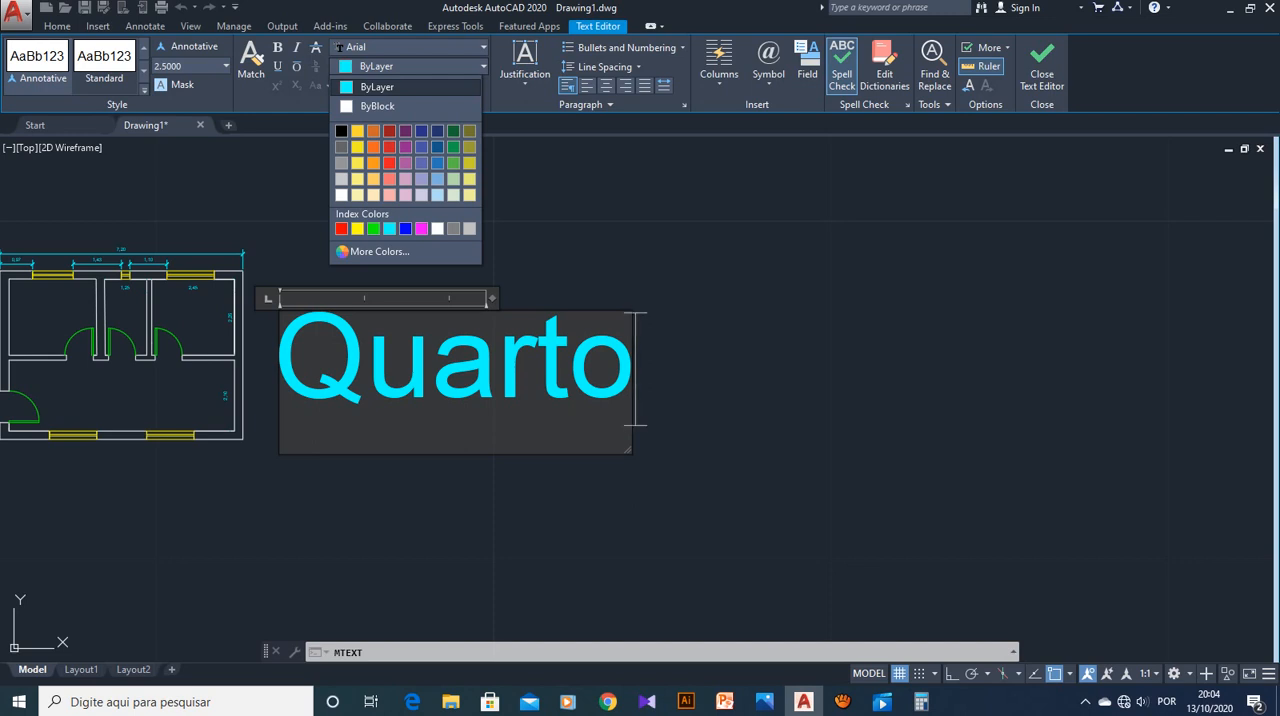
{"action": "left_click", "coordinate": [483, 66]}
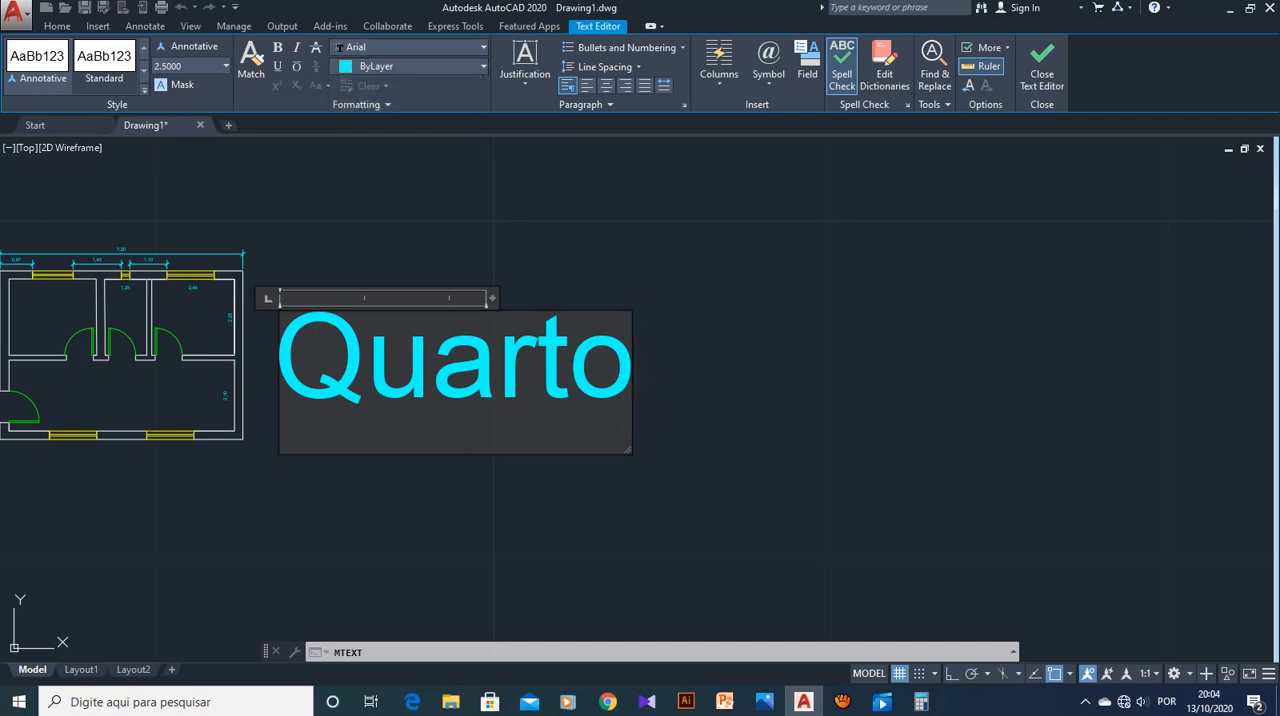
{"action": "left_click", "coordinate": [483, 47]}
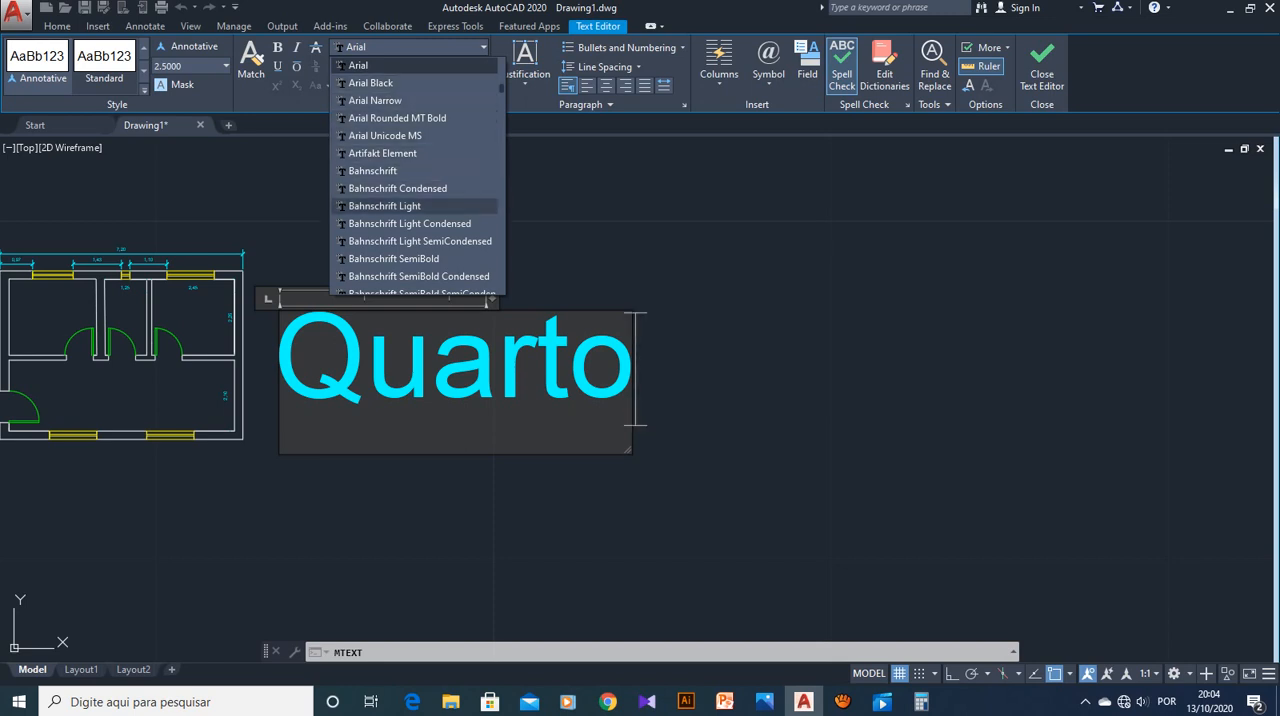
{"action": "left_click", "coordinate": [400, 65]}
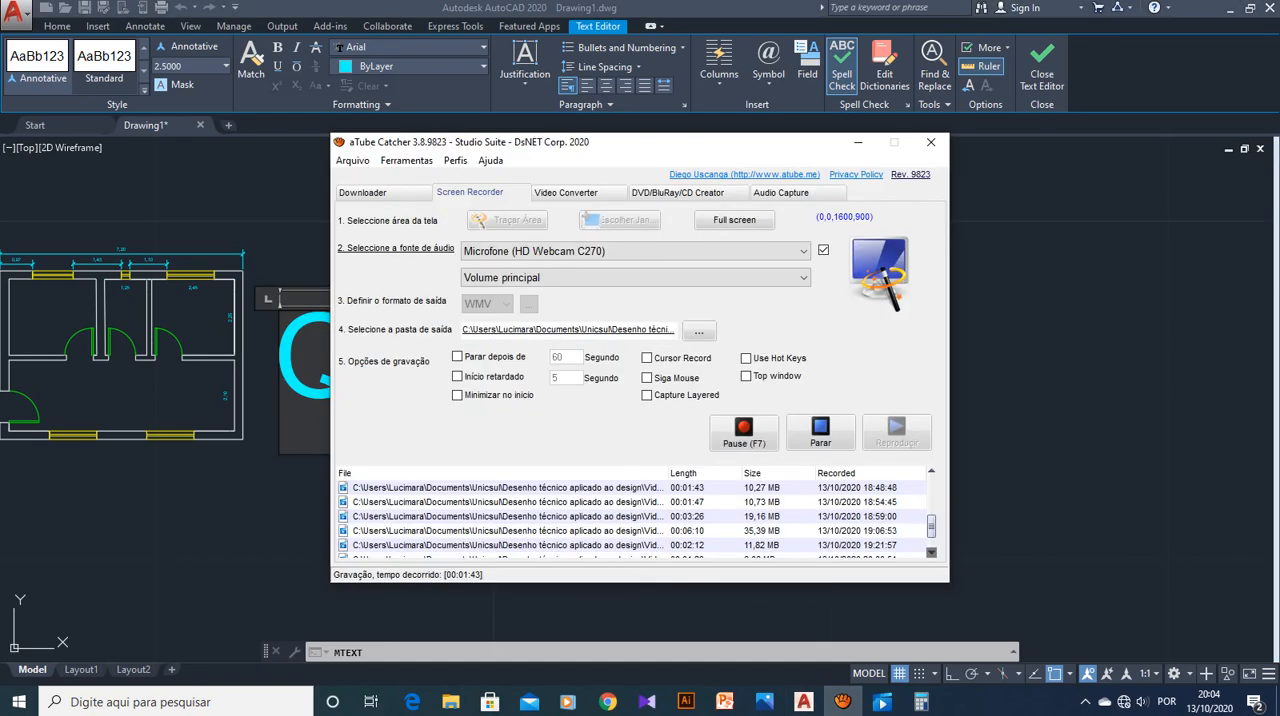
Set the text height of the whole word "Quarto" to 0.2, and reduce it further to 0.15
{"action": "left_click", "coordinate": [858, 142]}
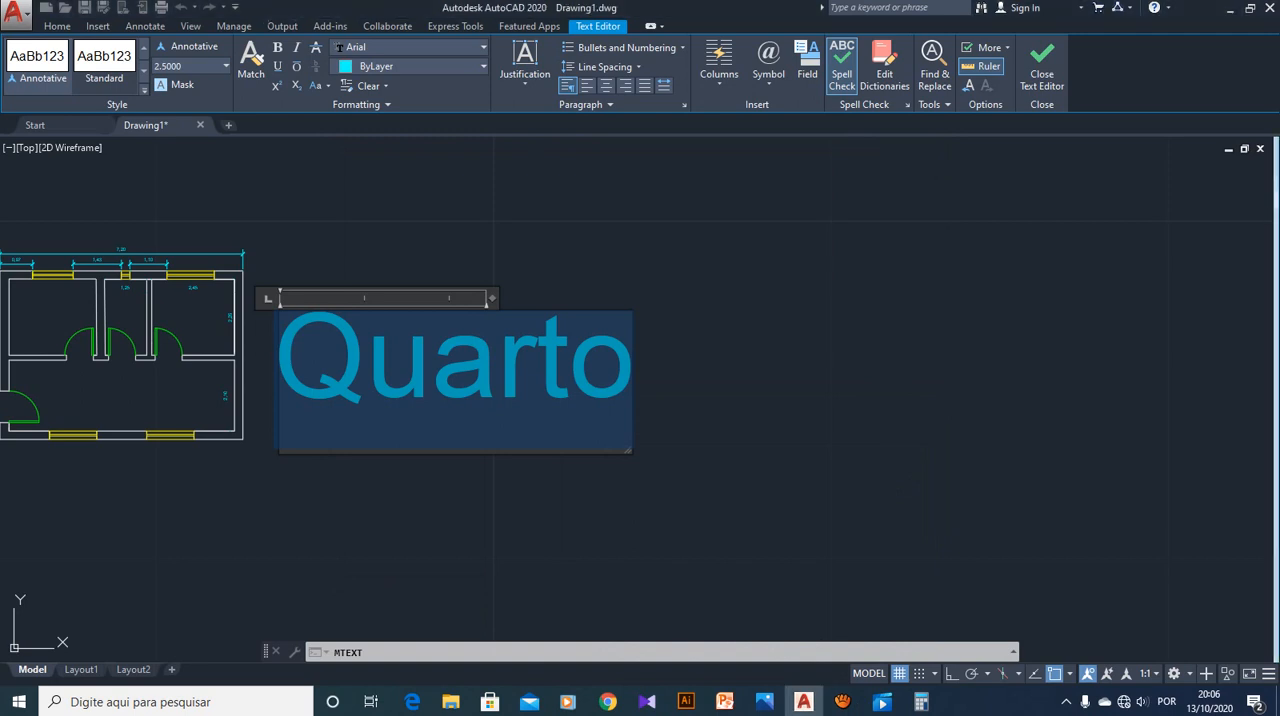
{"action": "left_click", "coordinate": [631, 369]}
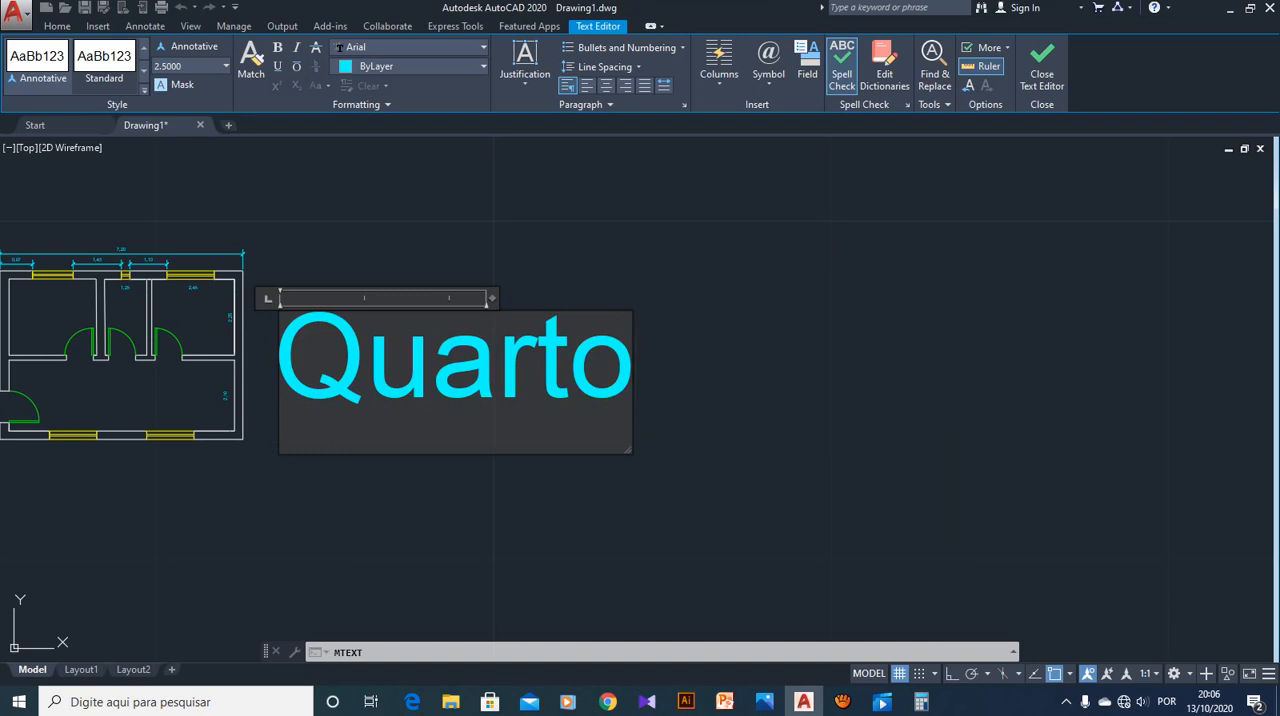
{"action": "key", "text": "shift+Left"}
{"action": "key", "text": "shift+Left"}
{"action": "key", "text": "shift+Left"}
{"action": "key", "text": "shift+Left"}
{"action": "key", "text": "shift+Left"}
{"action": "key", "text": "shift+Left"}
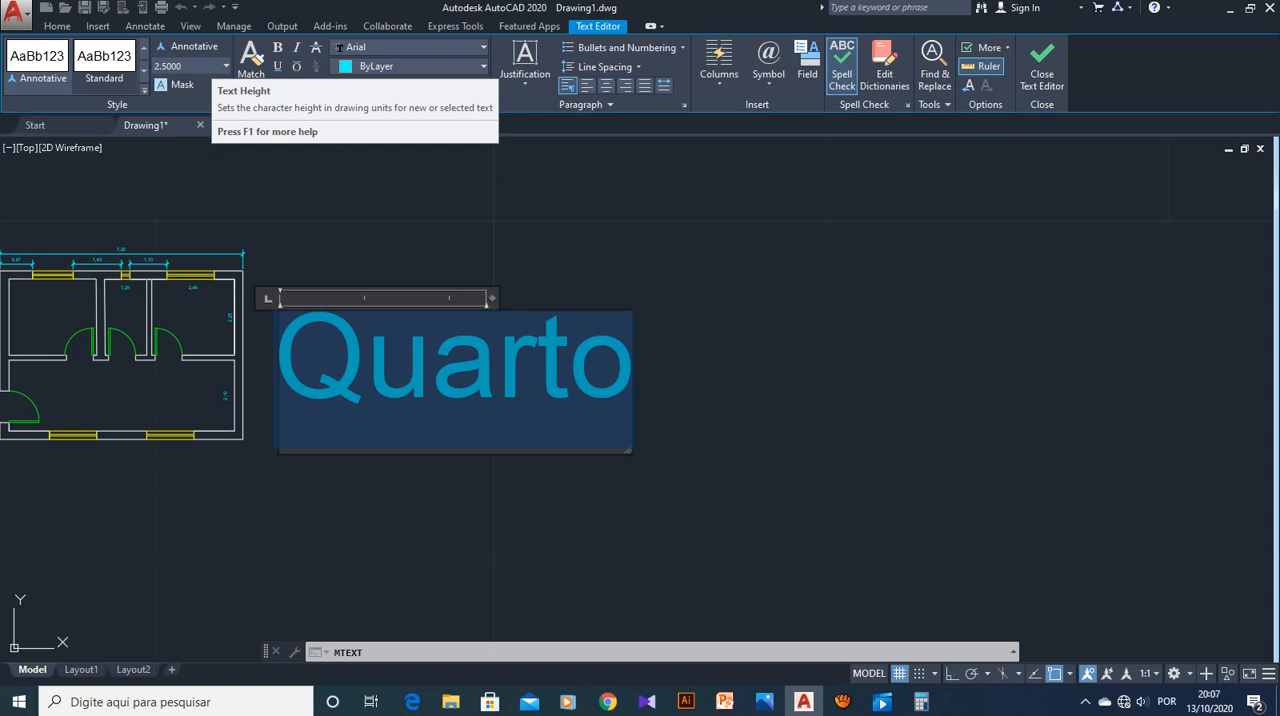
{"action": "left_click", "coordinate": [203, 66]}
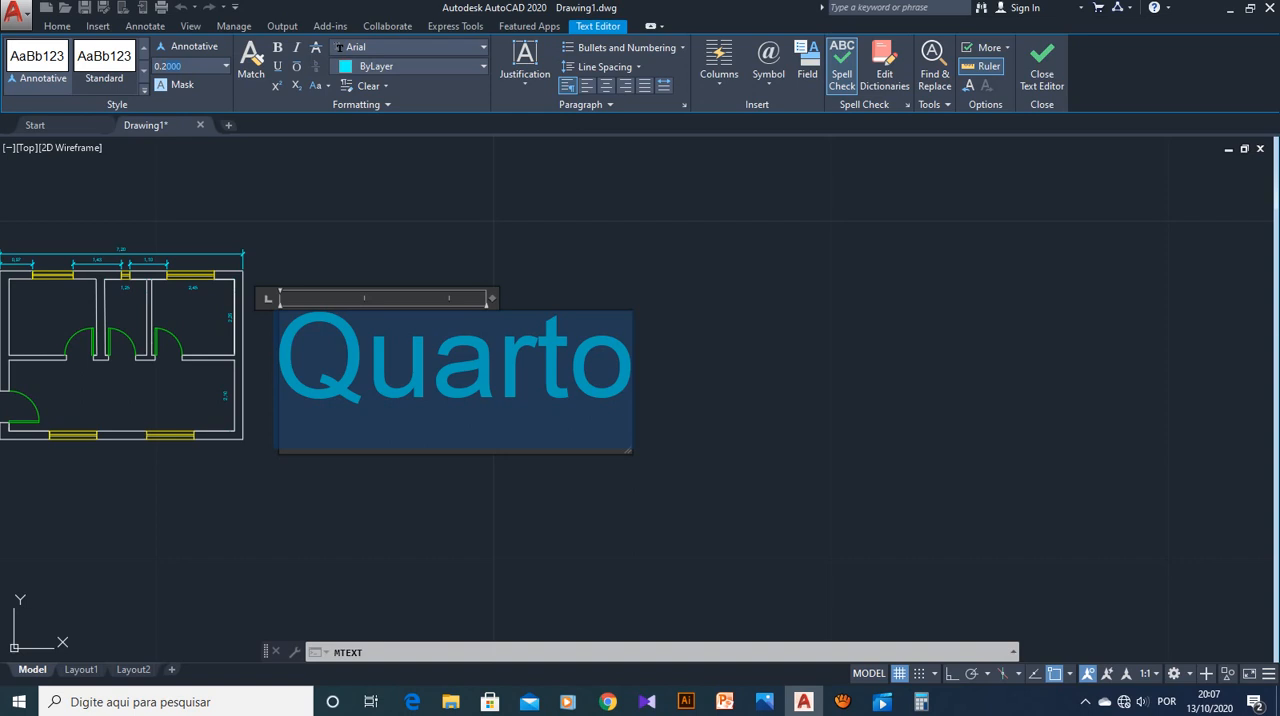
{"action": "key", "text": "Return"}
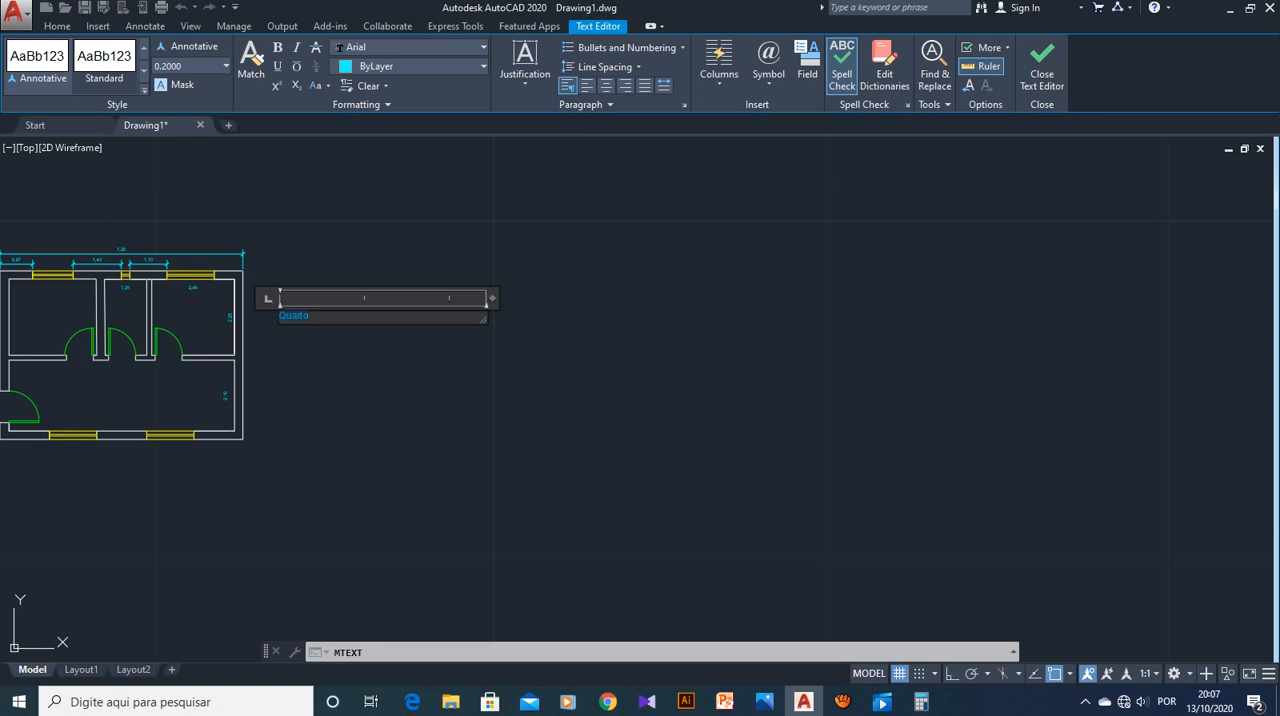
{"action": "left_click", "coordinate": [172, 66]}
{"action": "key", "text": "Return"}
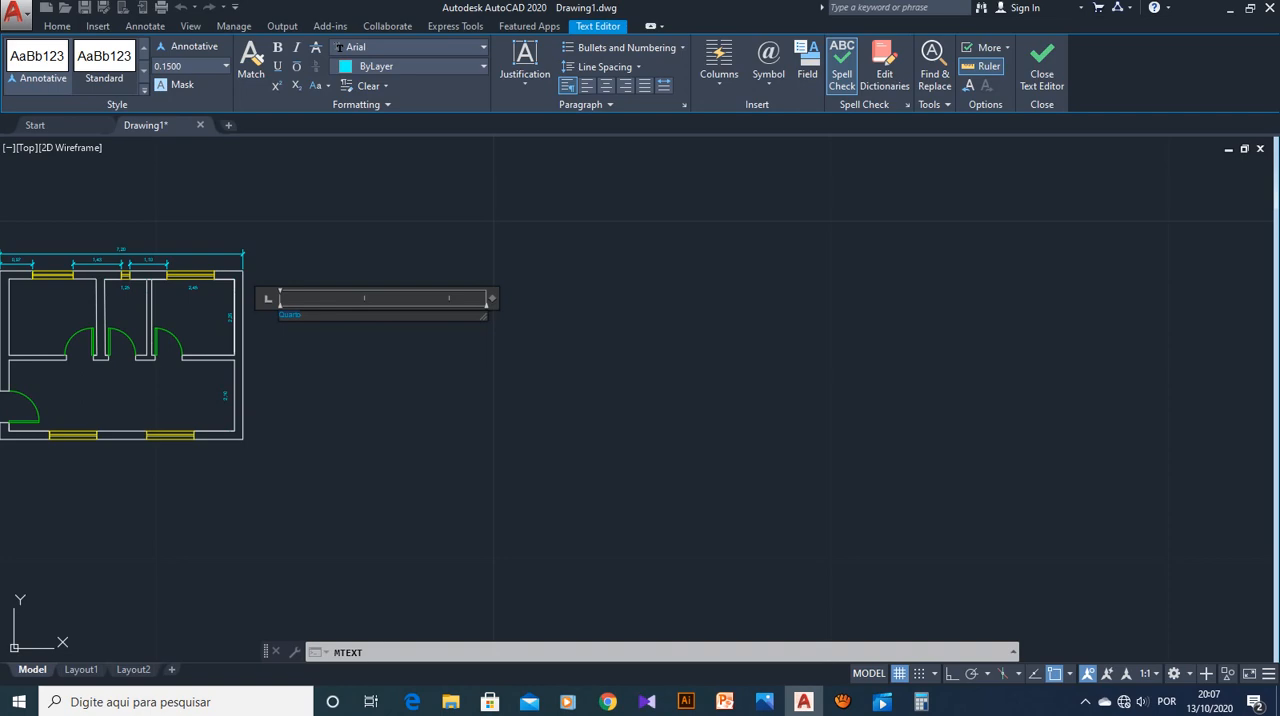
{"action": "left_click", "coordinate": [843, 702]}
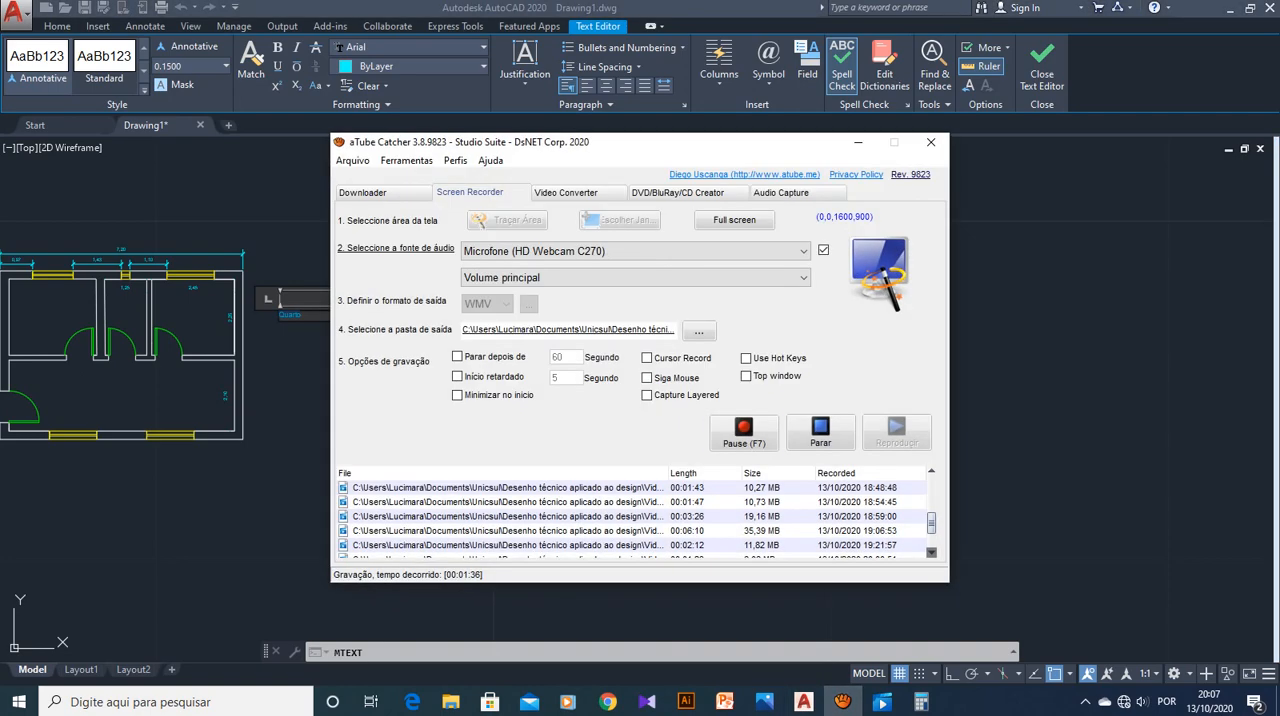
{"action": "left_click", "coordinate": [744, 433]}
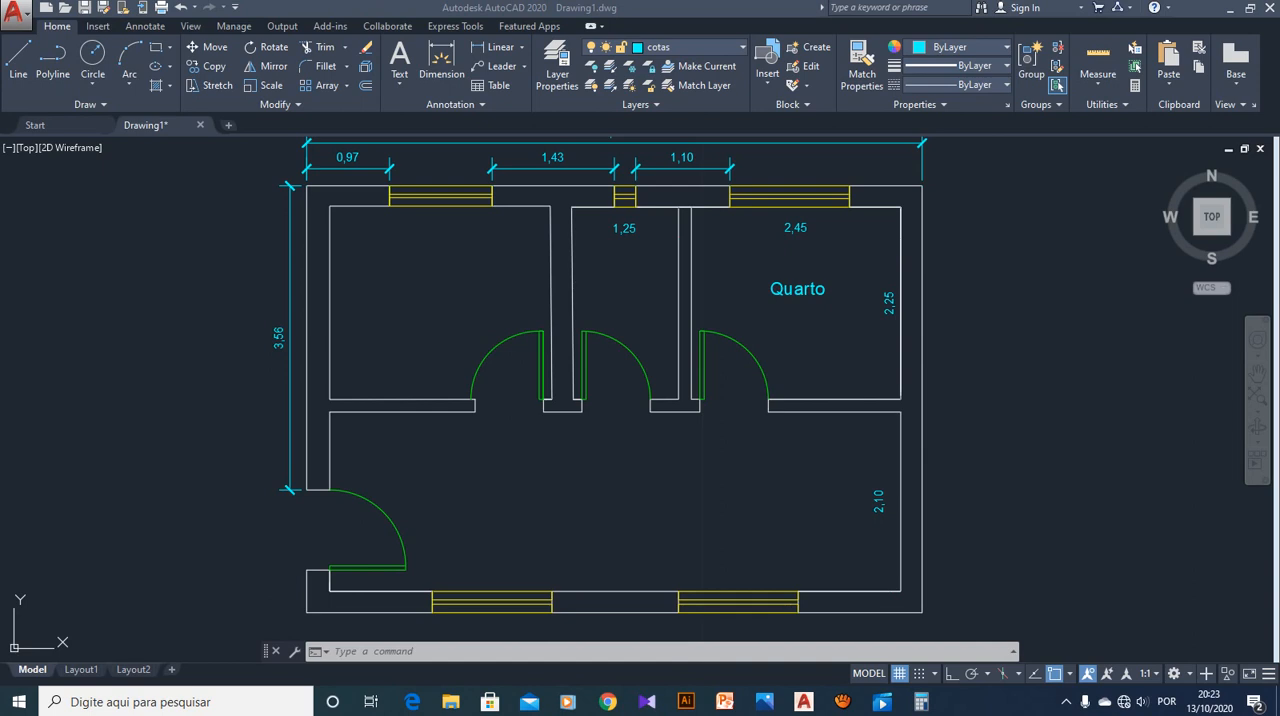
Switch to the calculator and multiply 2,45 by 2,25 to work out the area of the room labelled Quarto
{"action": "left_click", "coordinate": [921, 701]}
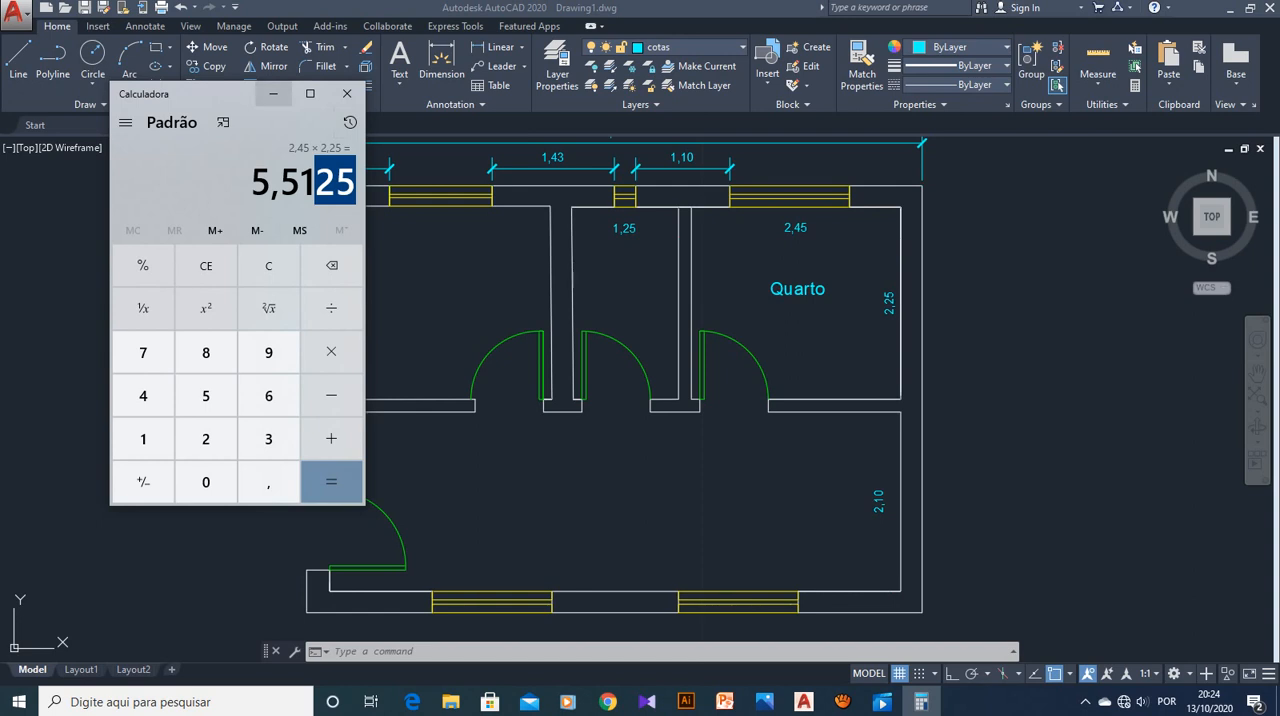
{"action": "left_click", "coordinate": [273, 94]}
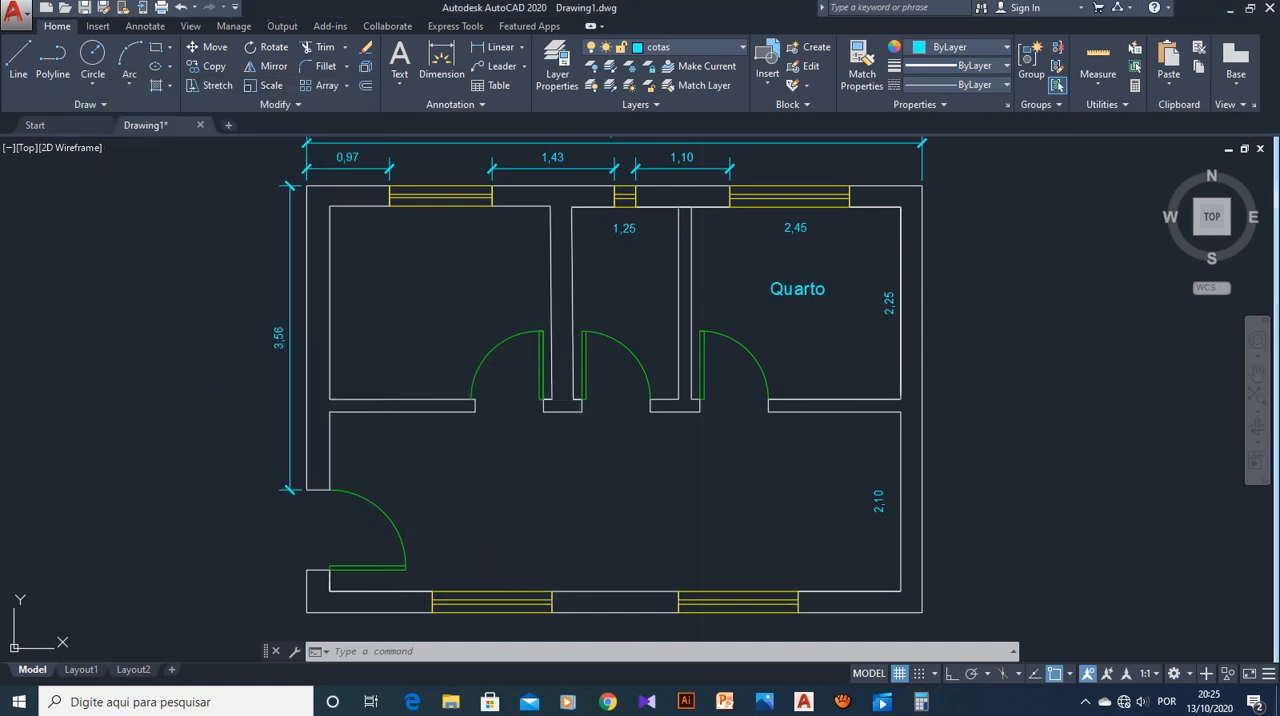
Edit the "Quarto" room label and add a second line reading "5,51 m²"
{"action": "left_click", "coordinate": [805, 289]}
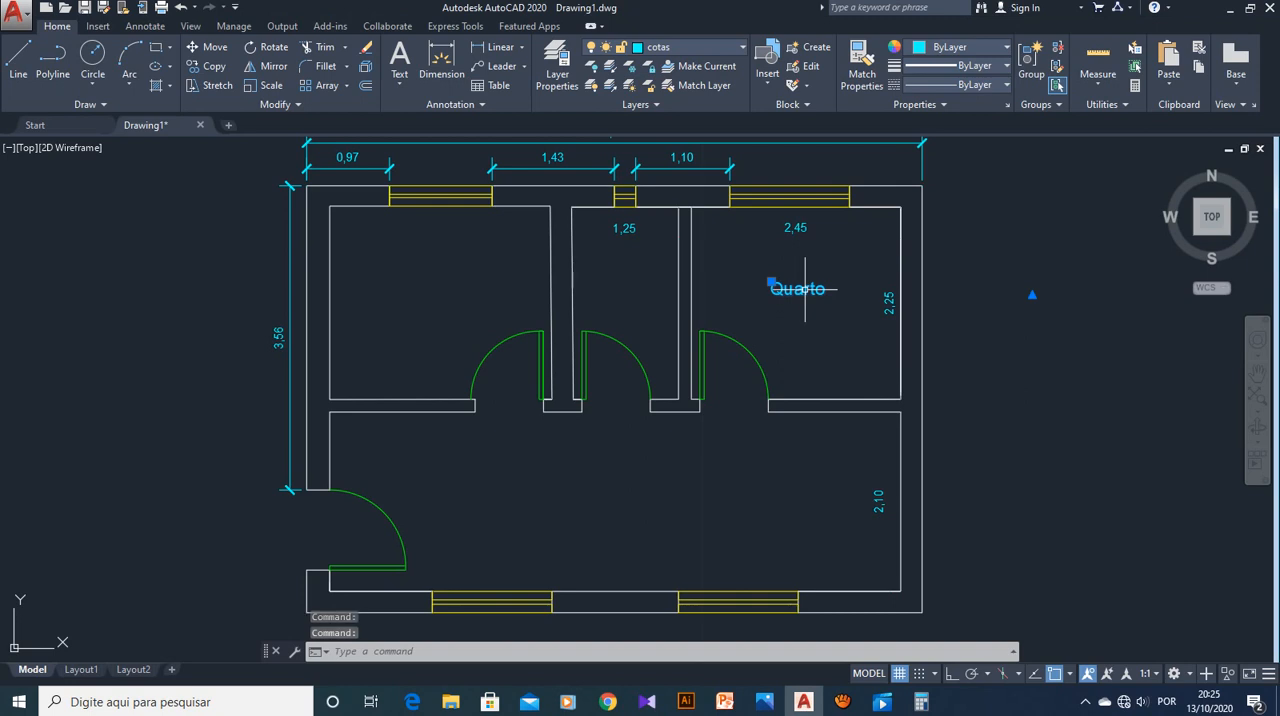
{"action": "double_click", "coordinate": [805, 289]}
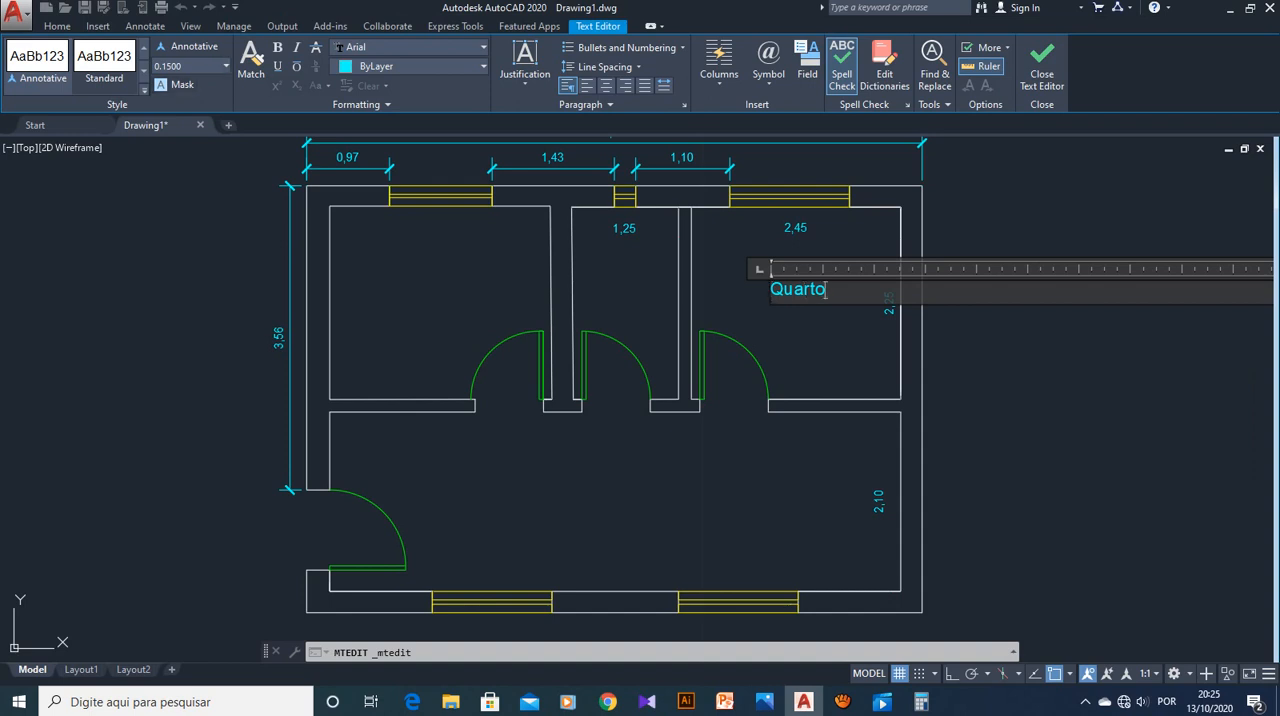
{"action": "key", "text": "Return"}
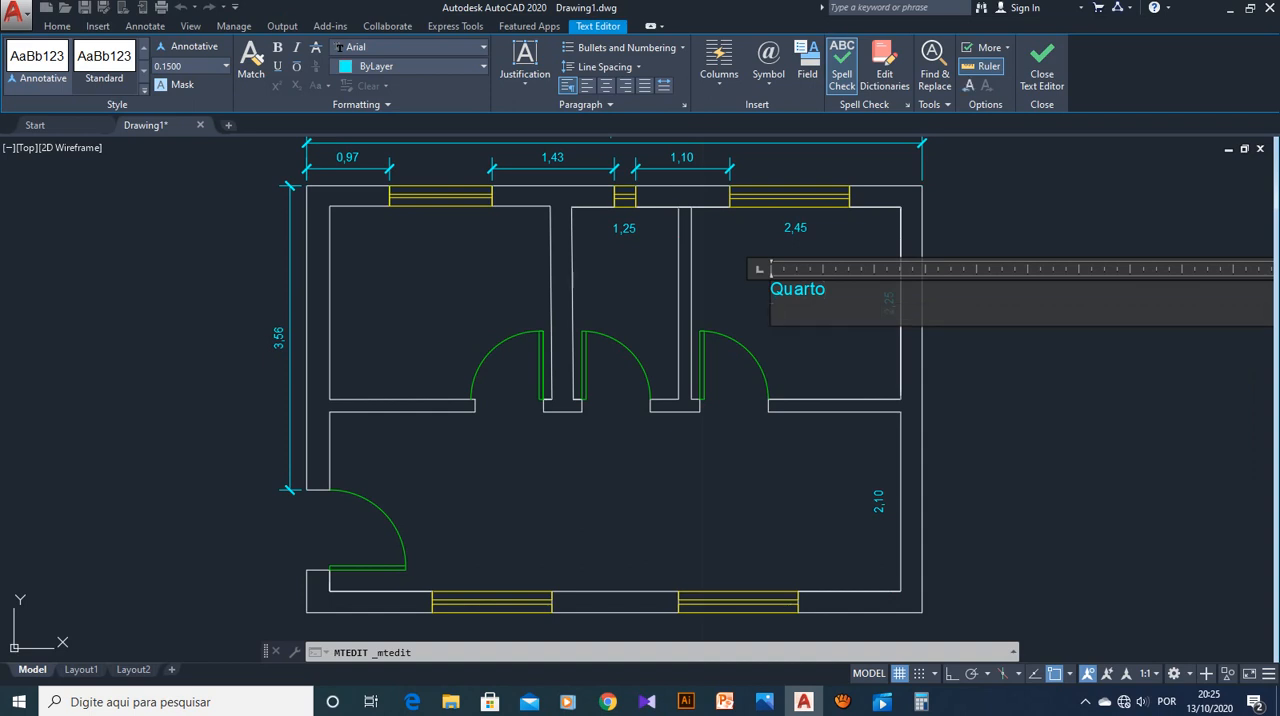
{"action": "type", "text": "5,51 m"}
{"action": "type", "text": "²"}
Set the text height of the "5,51 m²" line to 0.1 and center both lines of the label
{"action": "left_click_drag", "start_coordinate": [807, 311], "coordinate": [770, 311]}
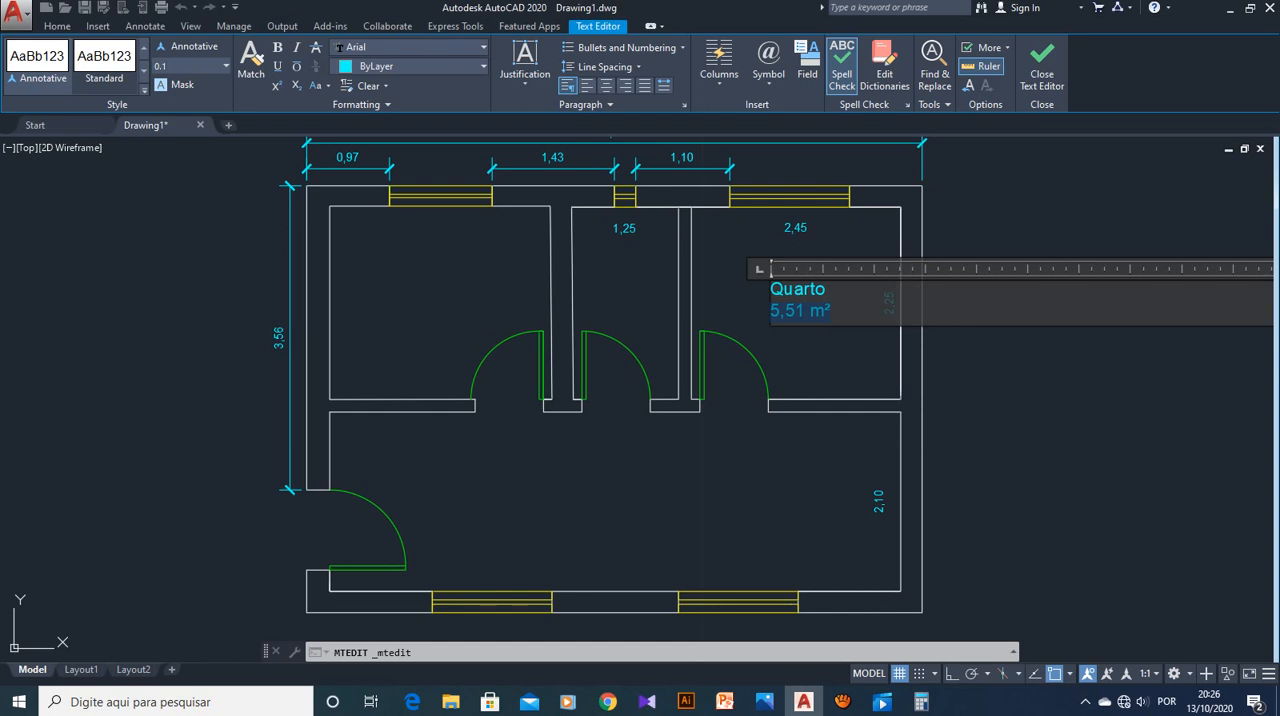
{"action": "key", "text": "Return"}
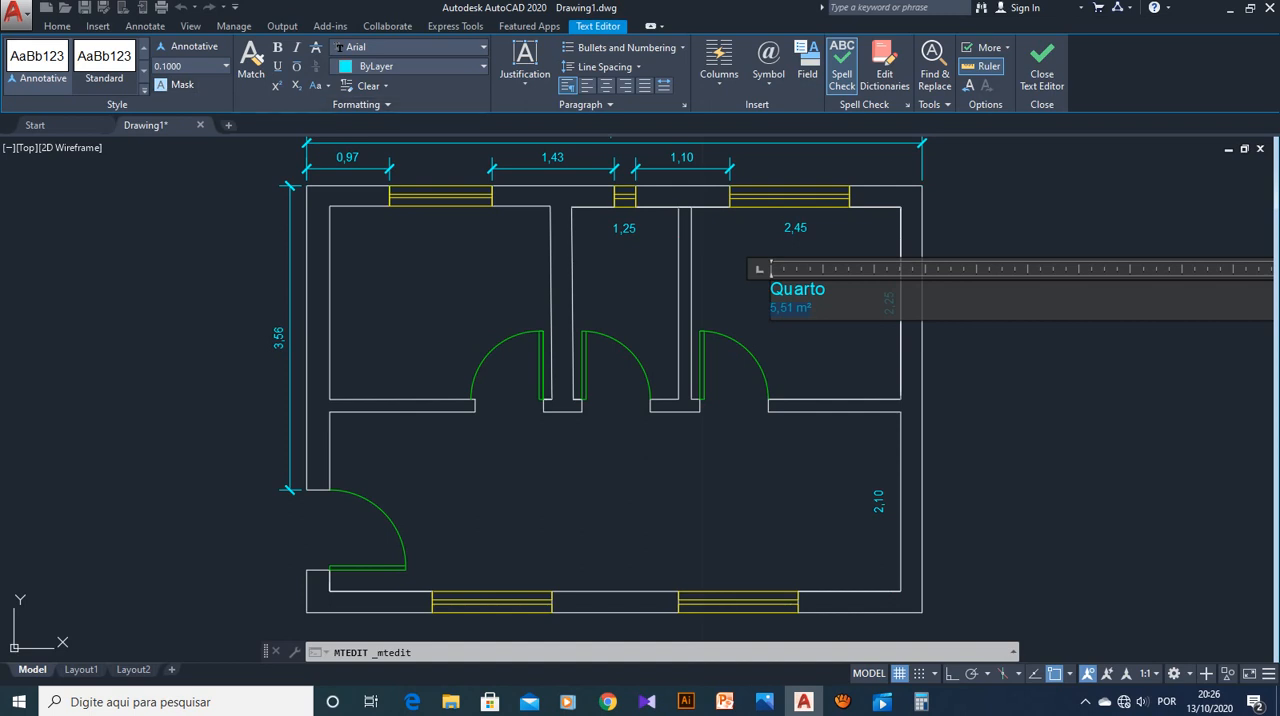
{"action": "left_click", "coordinate": [811, 309]}
{"action": "left_click", "coordinate": [606, 85]}
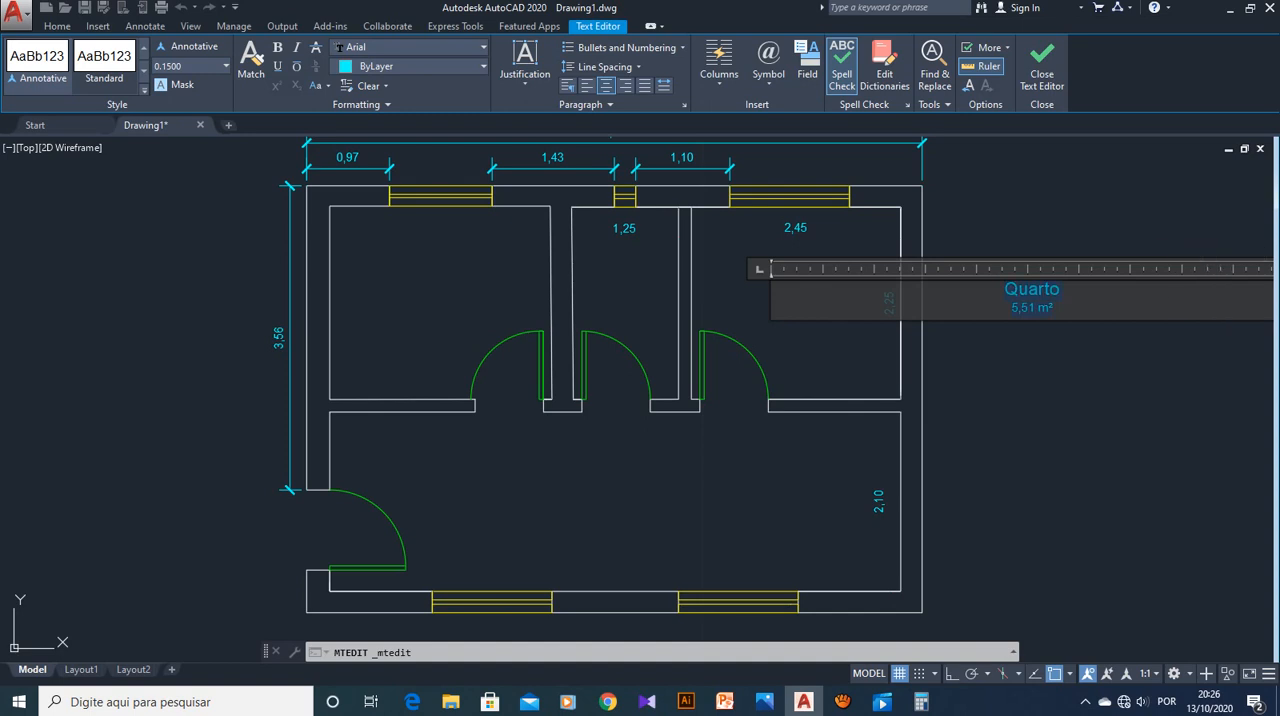
{"action": "left_click", "coordinate": [1143, 399]}
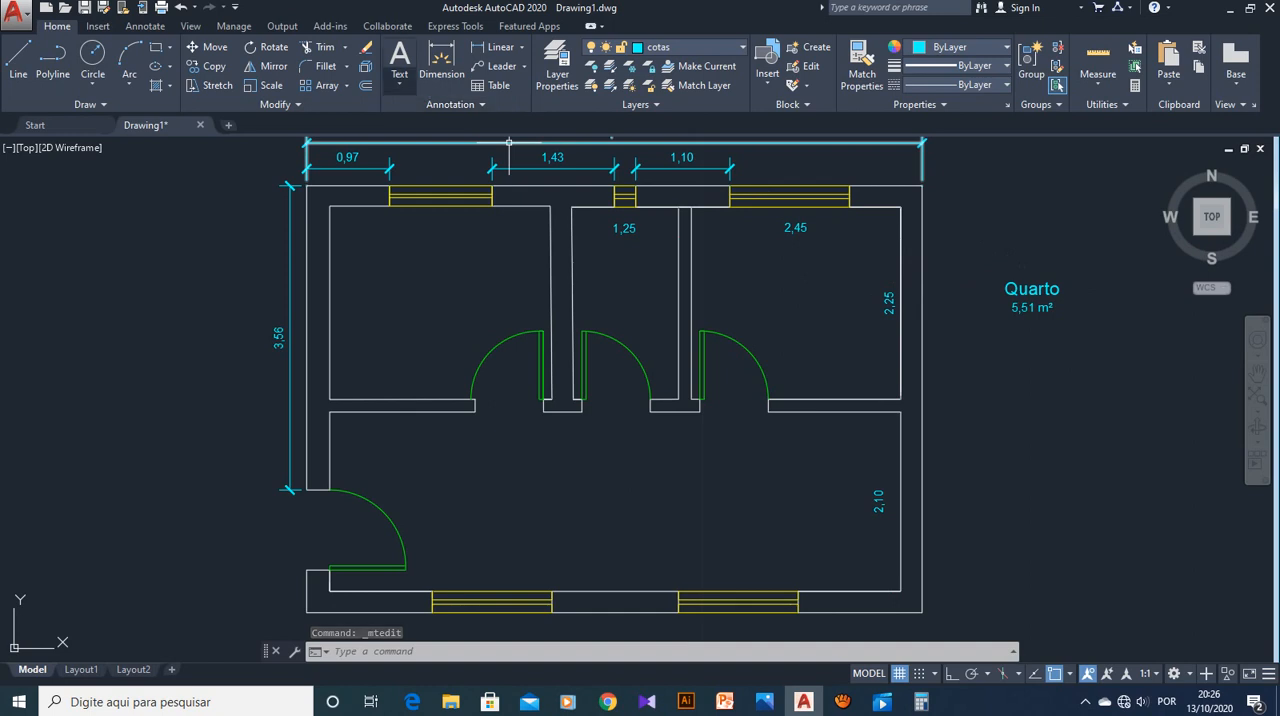
Move the centered "Quarto" label back into the upper-right room, below its 2,45 dimension
{"action": "left_click", "coordinate": [1036, 289]}
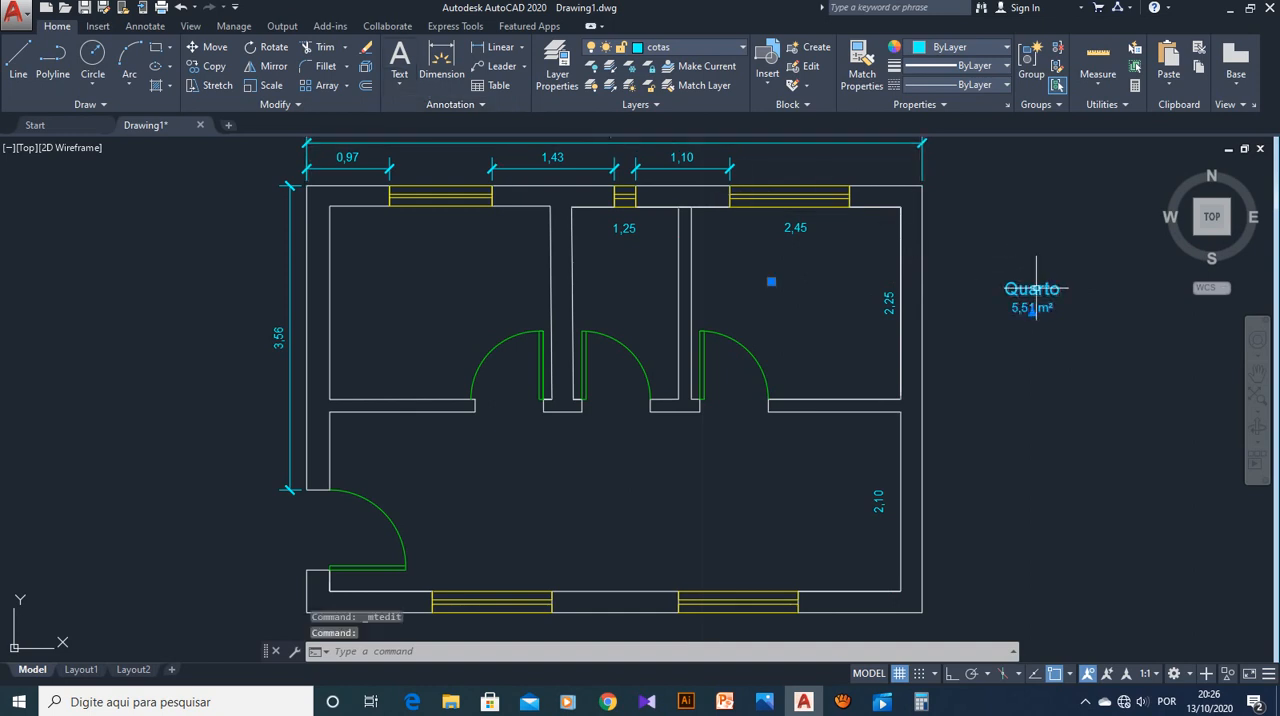
{"action": "left_click", "coordinate": [210, 47]}
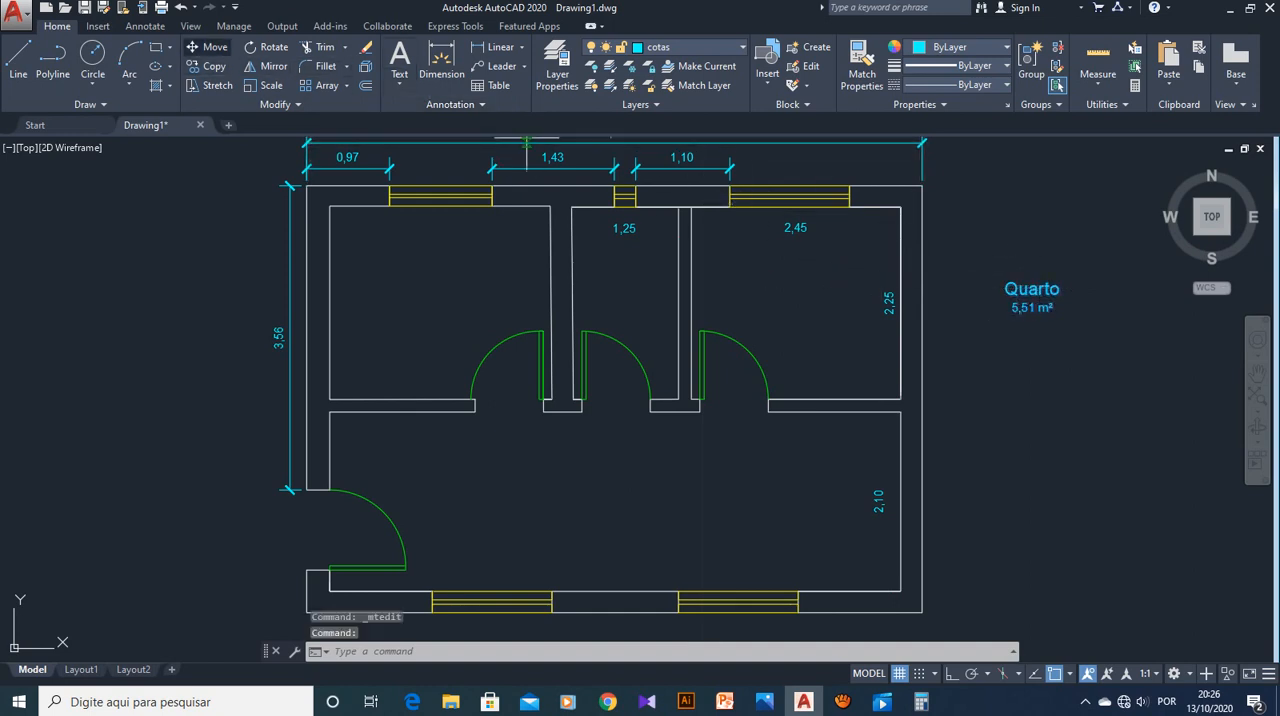
{"action": "left_click", "coordinate": [1013, 287]}
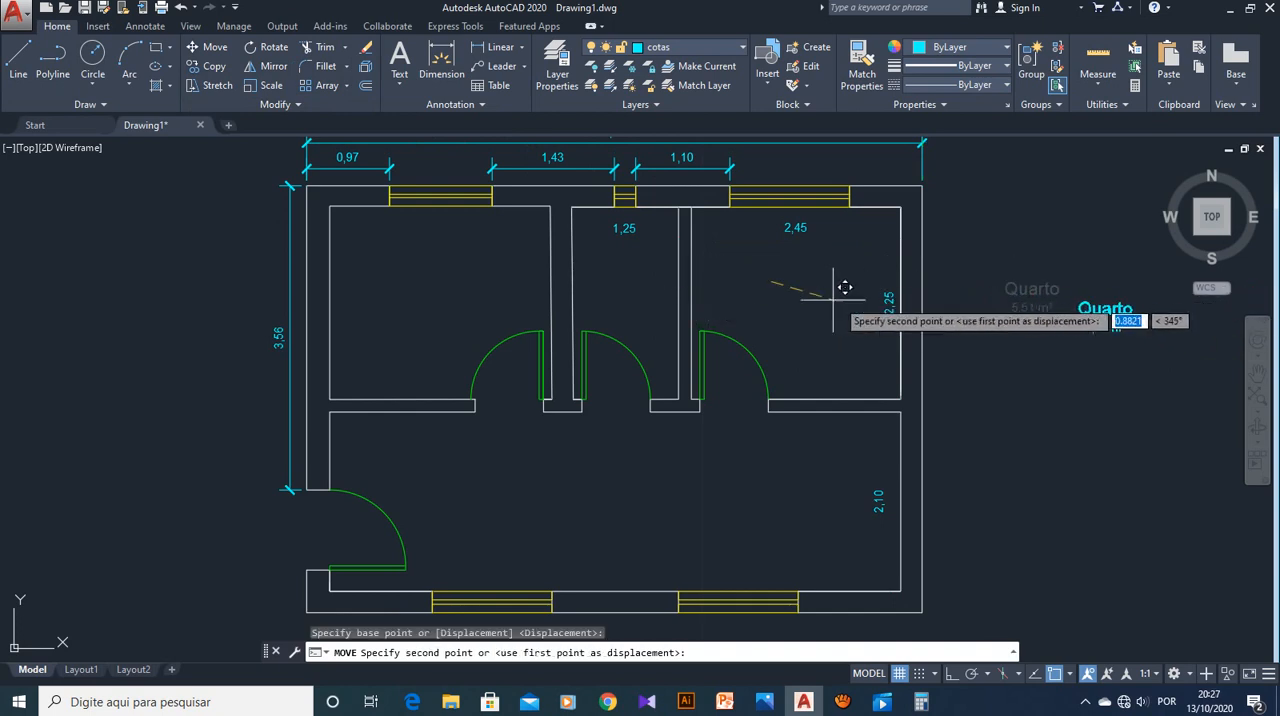
{"action": "left_click", "coordinate": [542, 276]}
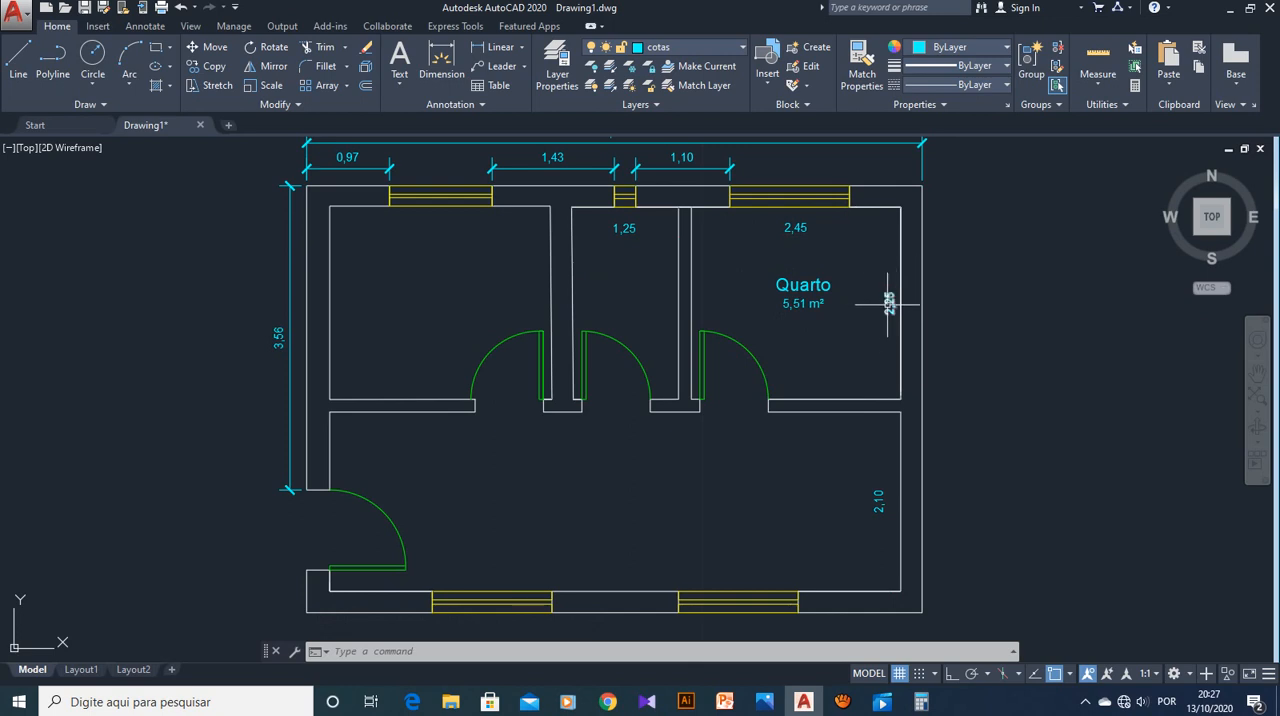
Delete the short line segment along the upper-right room's top inner wall, between the window and the corner
{"action": "mouse_move", "coordinate": [886, 305]}
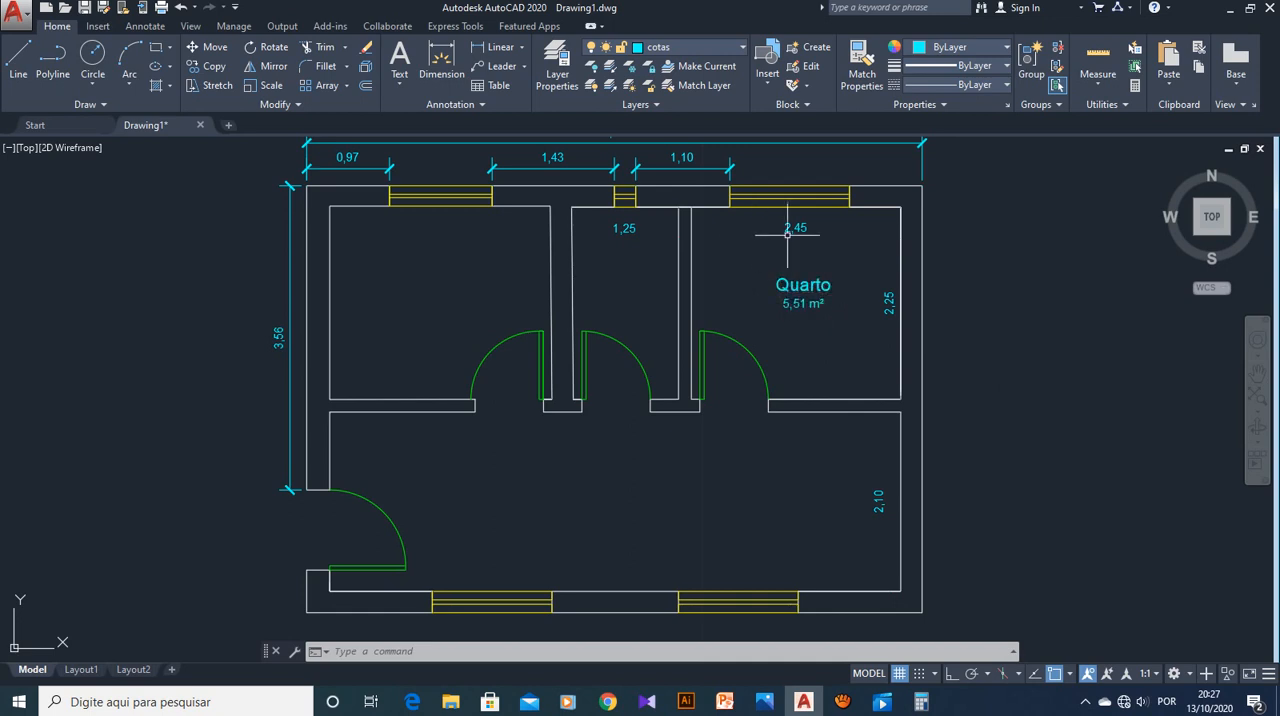
{"action": "scroll", "coordinate": [788, 232], "scroll_direction": "up", "scroll_amount": 2}
{"action": "scroll", "coordinate": [788, 232], "scroll_direction": "down", "scroll_amount": 4}
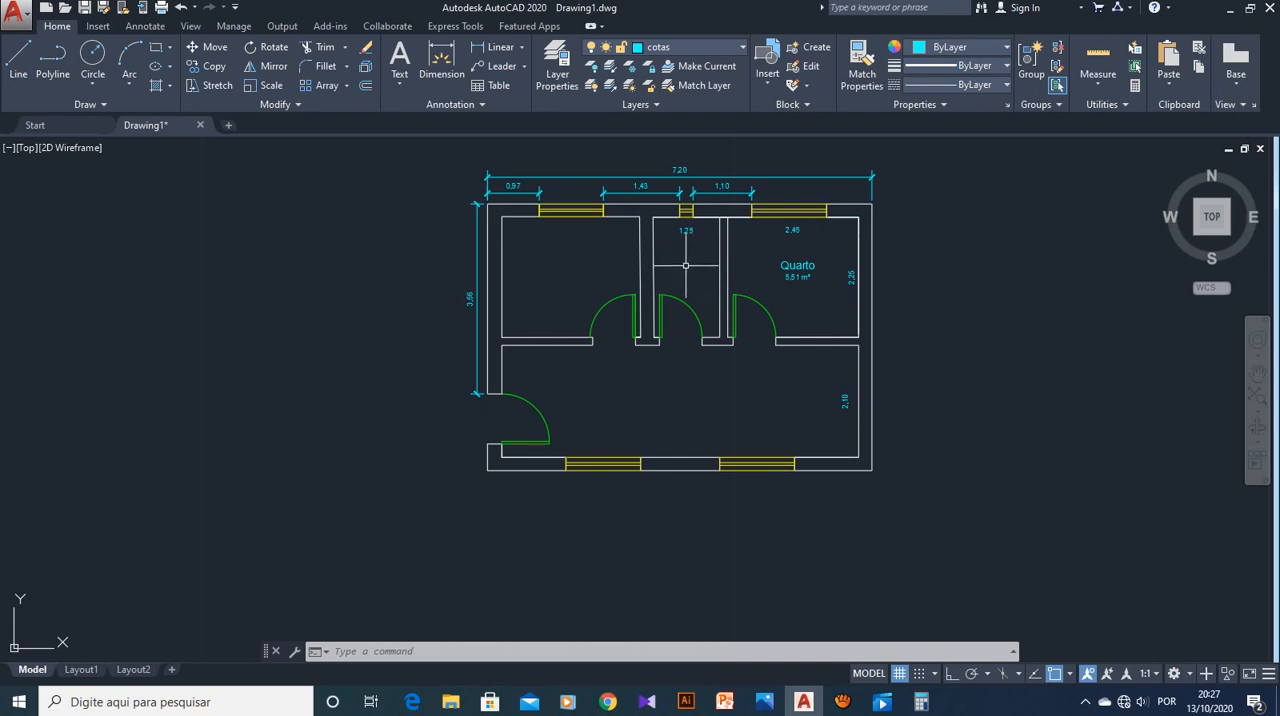
{"action": "scroll", "coordinate": [720, 248], "scroll_direction": "up", "scroll_amount": 2}
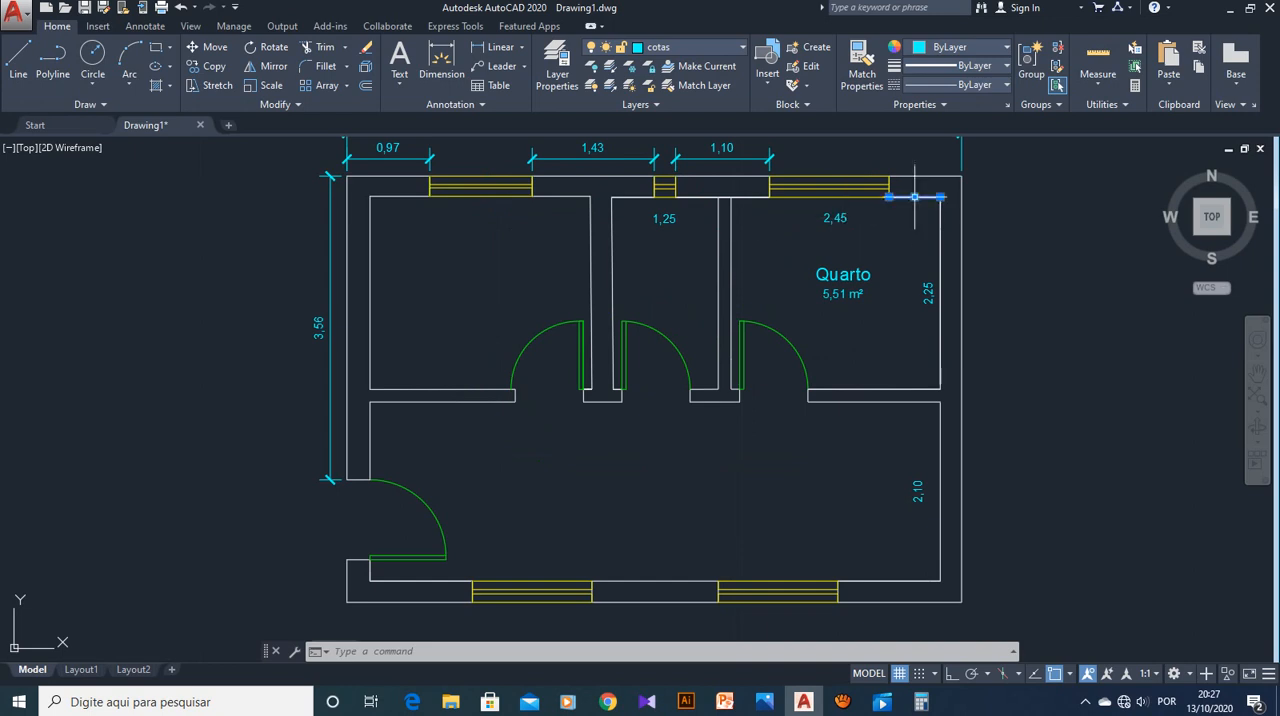
{"action": "left_click", "coordinate": [961, 215]}
{"action": "key", "text": "Delete"}
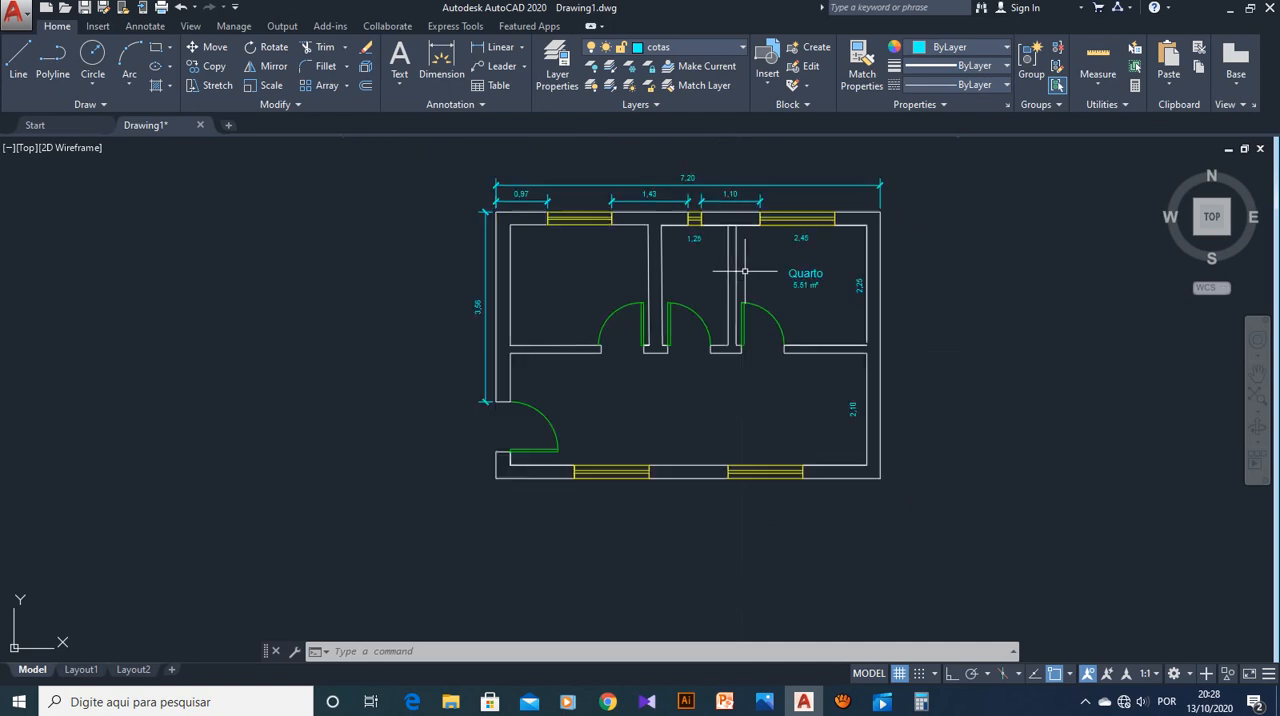
Examine how the dimensioned floor plan appears on the Layout1 sheet and return to model space
{"action": "middle_click_drag", "start_coordinate": [750, 212], "coordinate": [748, 234]}
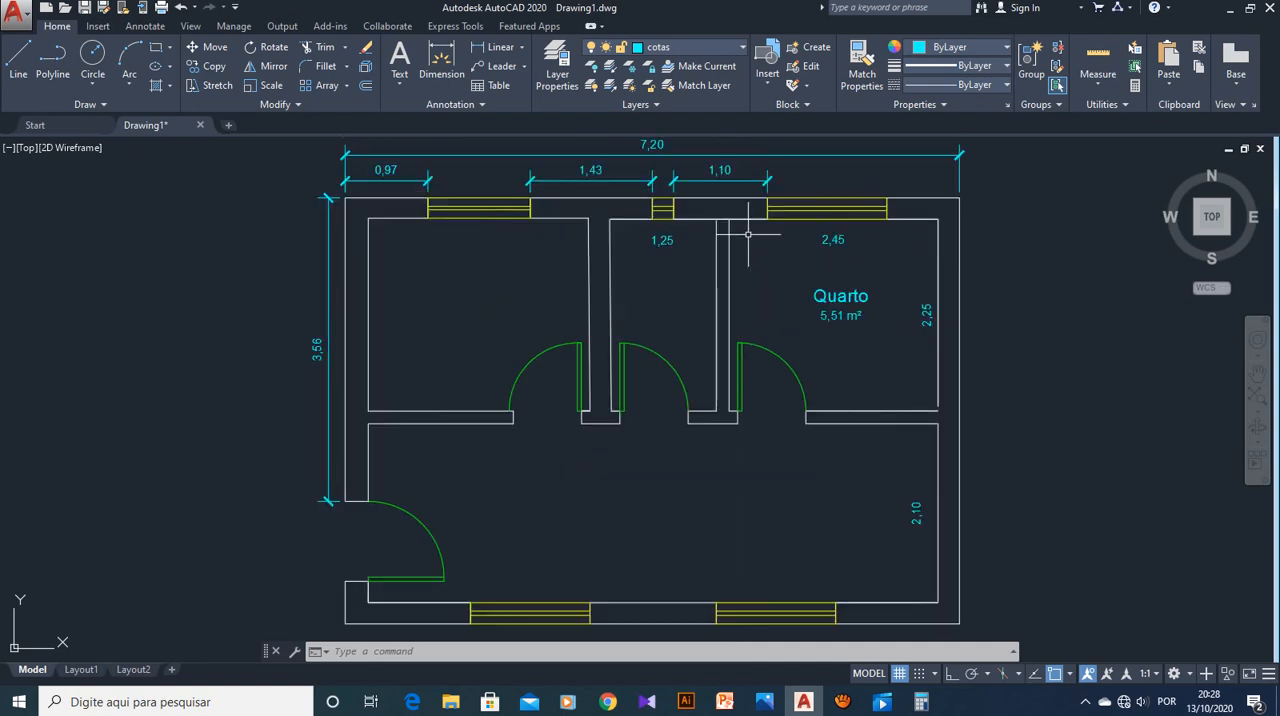
{"action": "scroll", "coordinate": [748, 234], "scroll_direction": "down", "scroll_amount": 2}
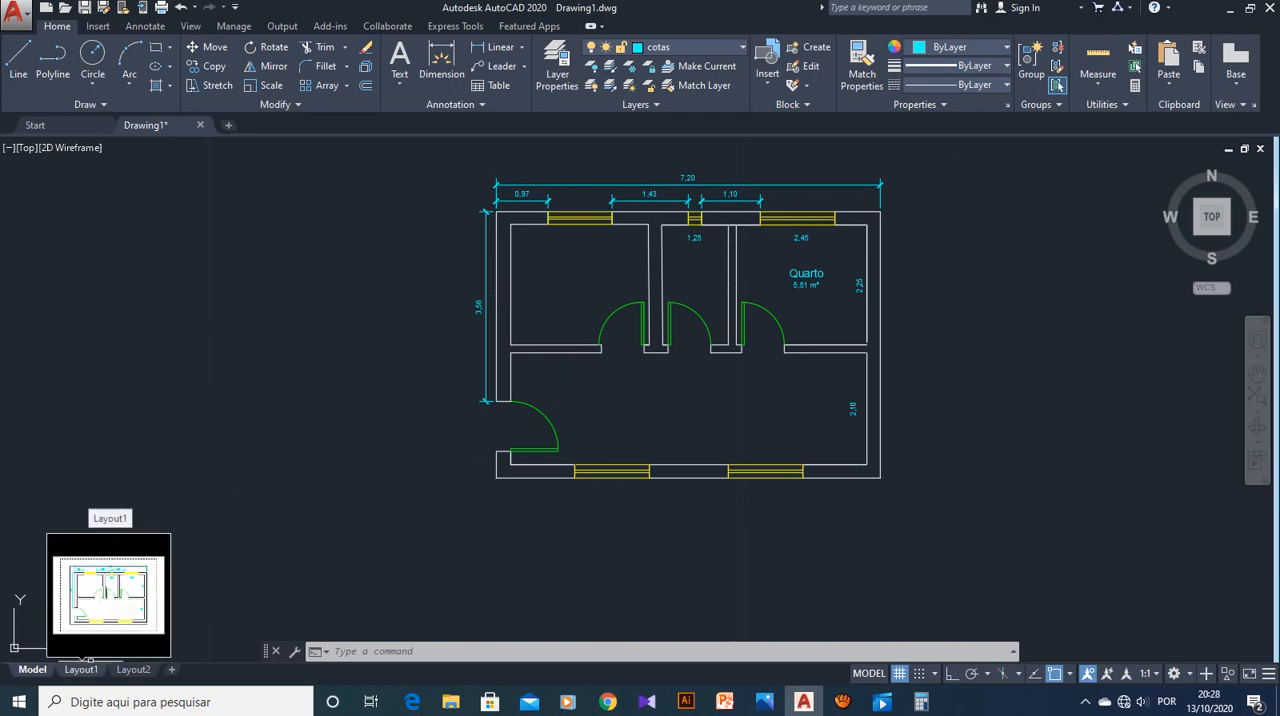
{"action": "left_click", "coordinate": [82, 669]}
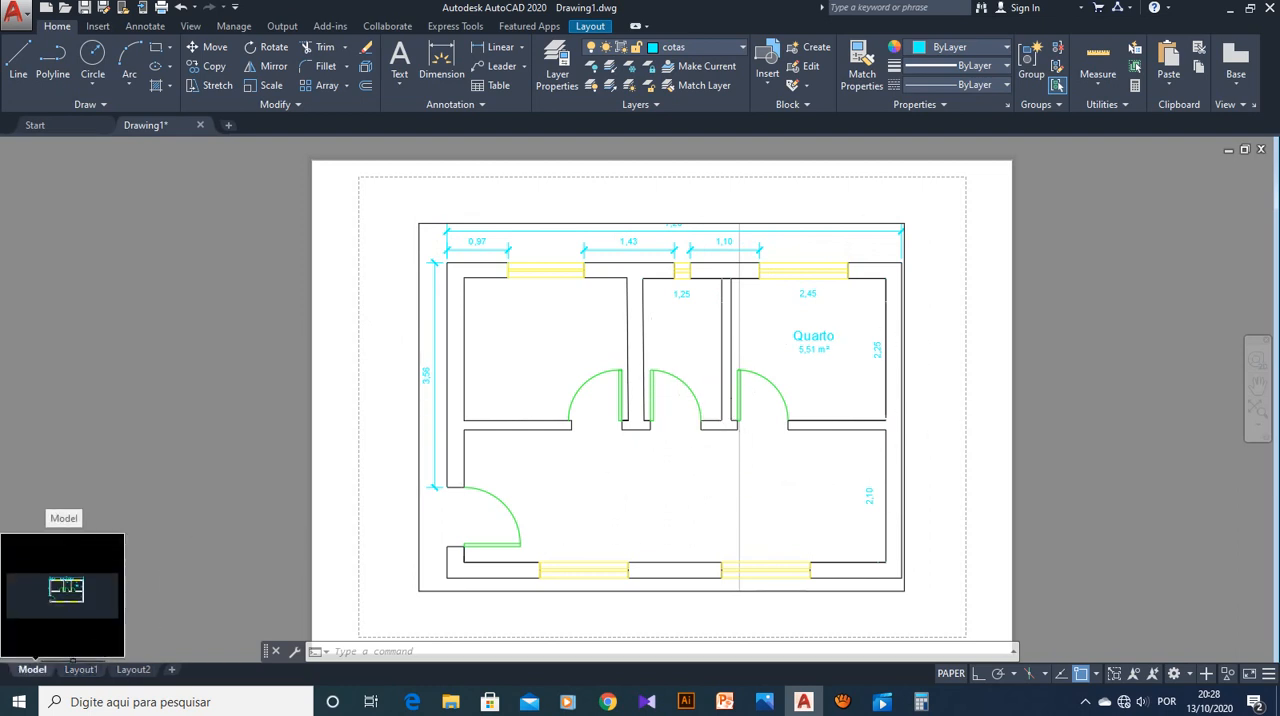
{"action": "left_click", "coordinate": [32, 669]}
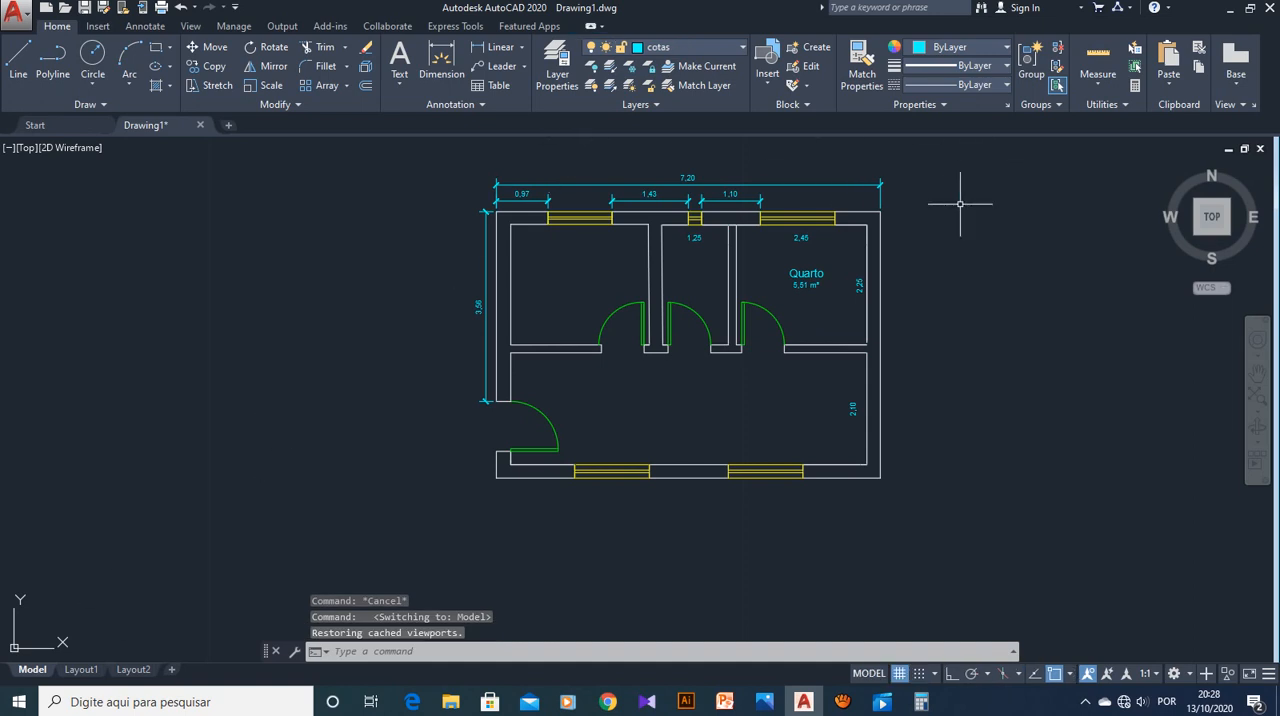
{"action": "scroll", "coordinate": [971, 194], "scroll_direction": "up", "scroll_amount": 2}
{"action": "scroll", "coordinate": [838, 254], "scroll_direction": "down", "scroll_amount": 2}
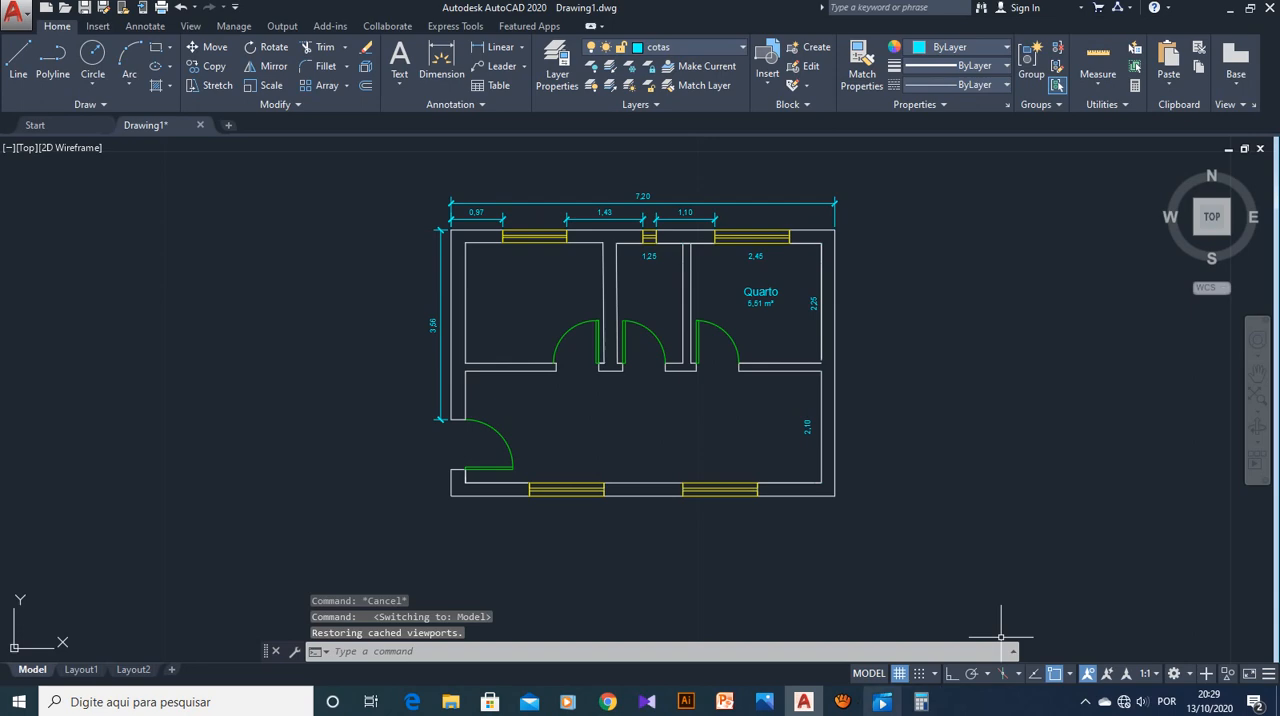
{"action": "left_click", "coordinate": [842, 702]}
{"action": "left_click", "coordinate": [743, 432]}
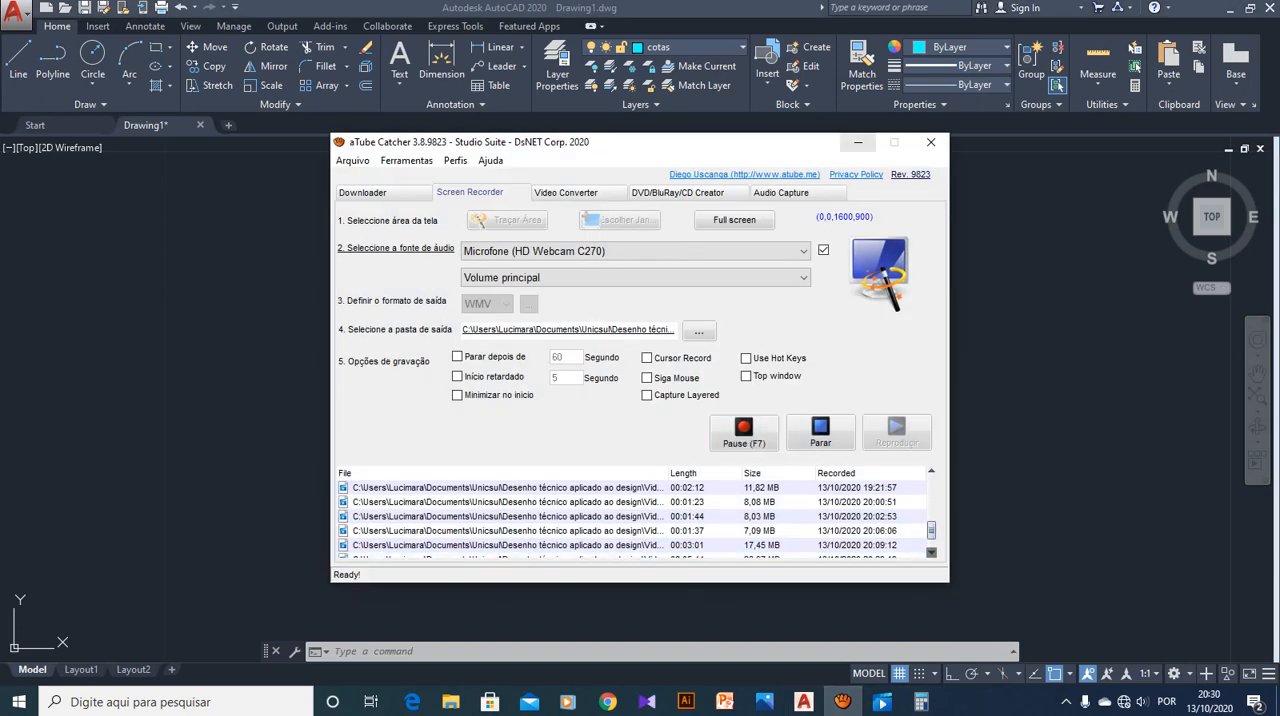
{"action": "left_click", "coordinate": [858, 142]}
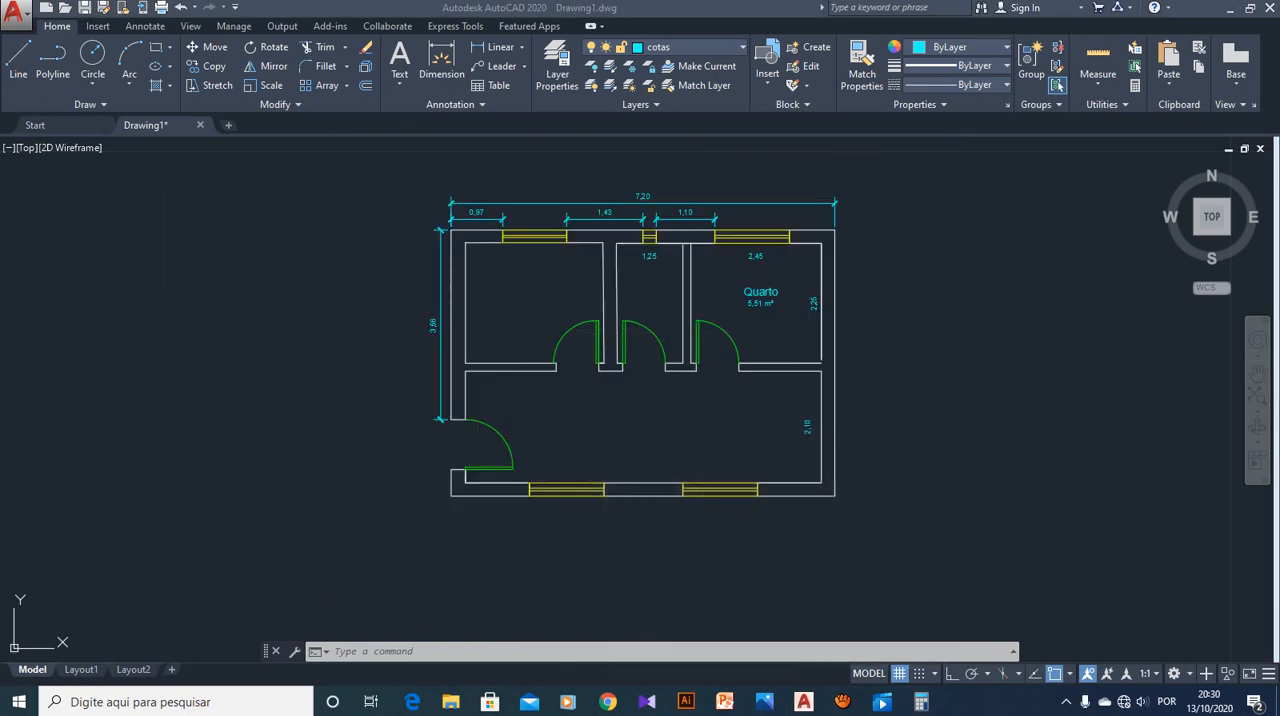